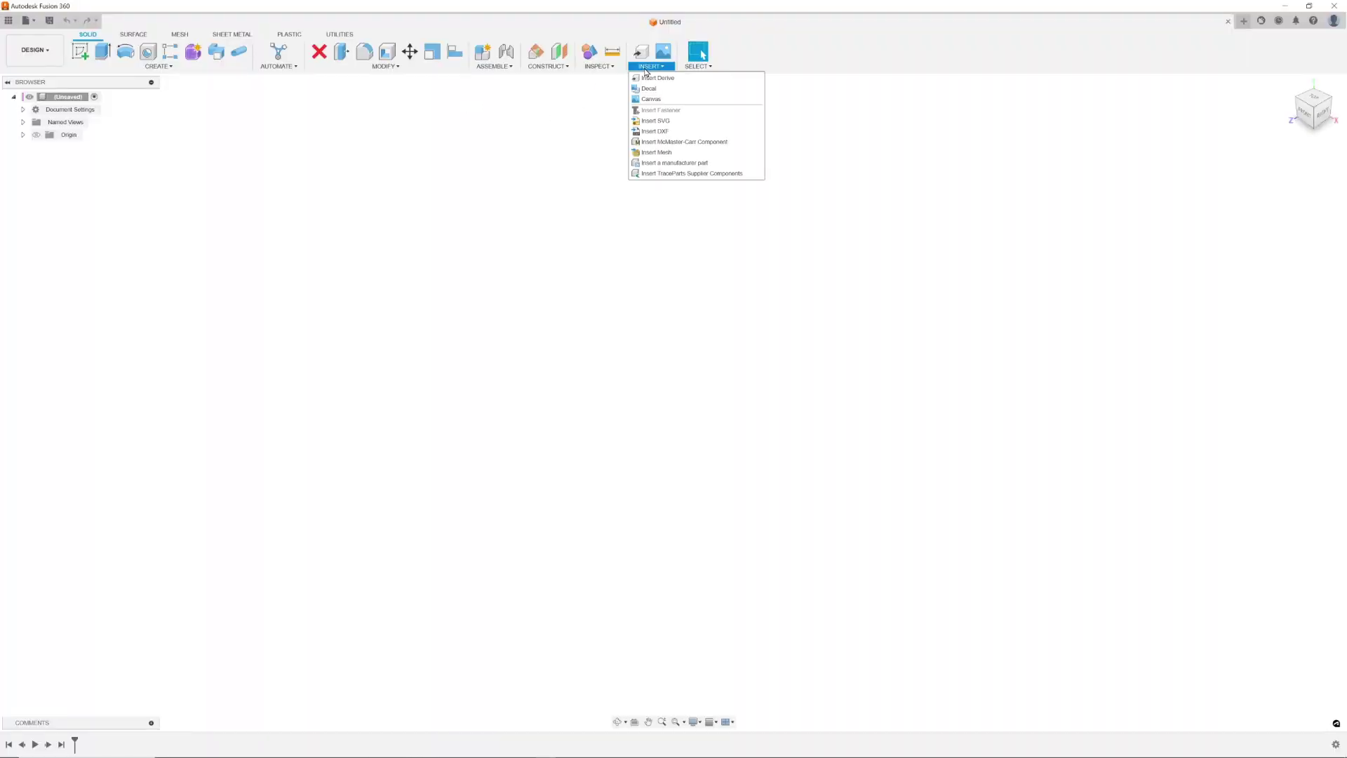
Insert the P48 Enforcer image as a canvas on the XZ origin plane
click(655, 99)
click(543, 489)
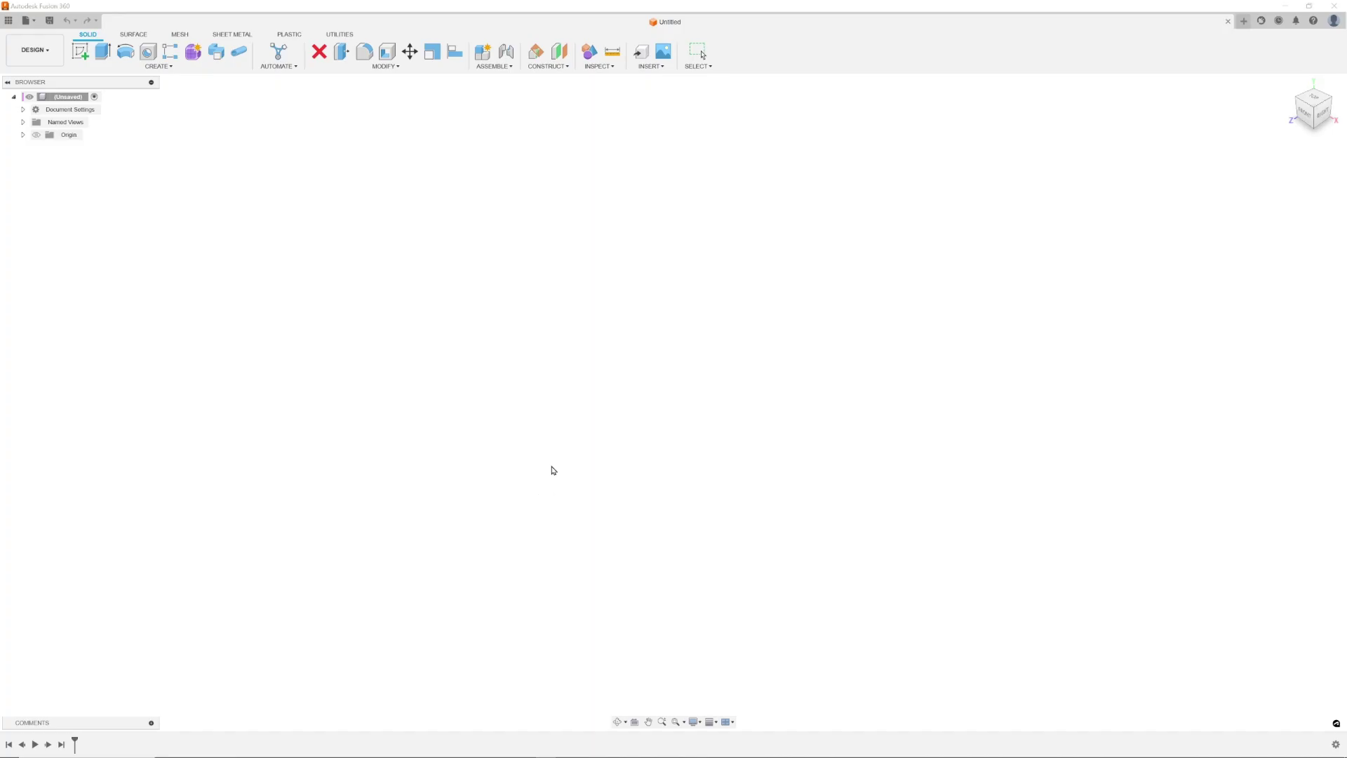
click(542, 374)
click(672, 432)
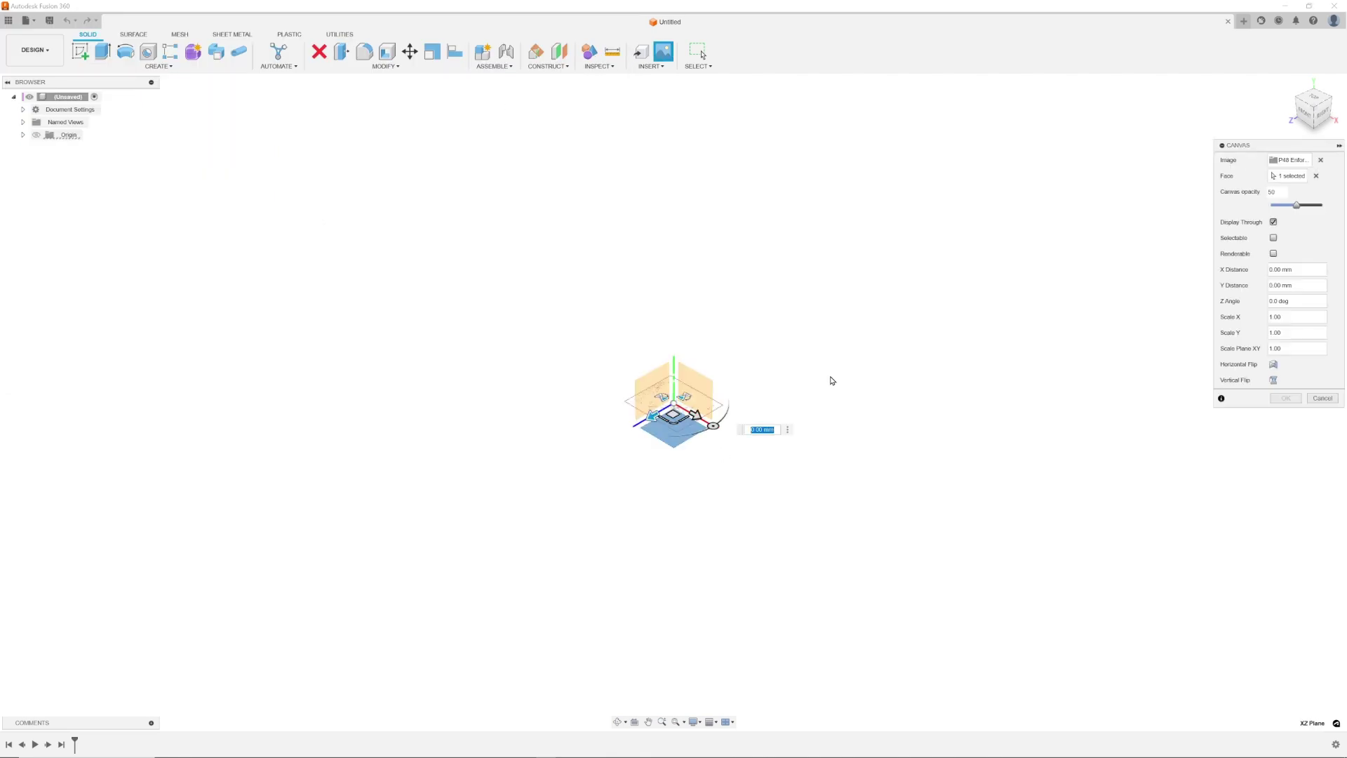
Rotate the canvas so the plan-view aircraft points straight ahead, and set its plane scale to 11.742
click(1314, 99)
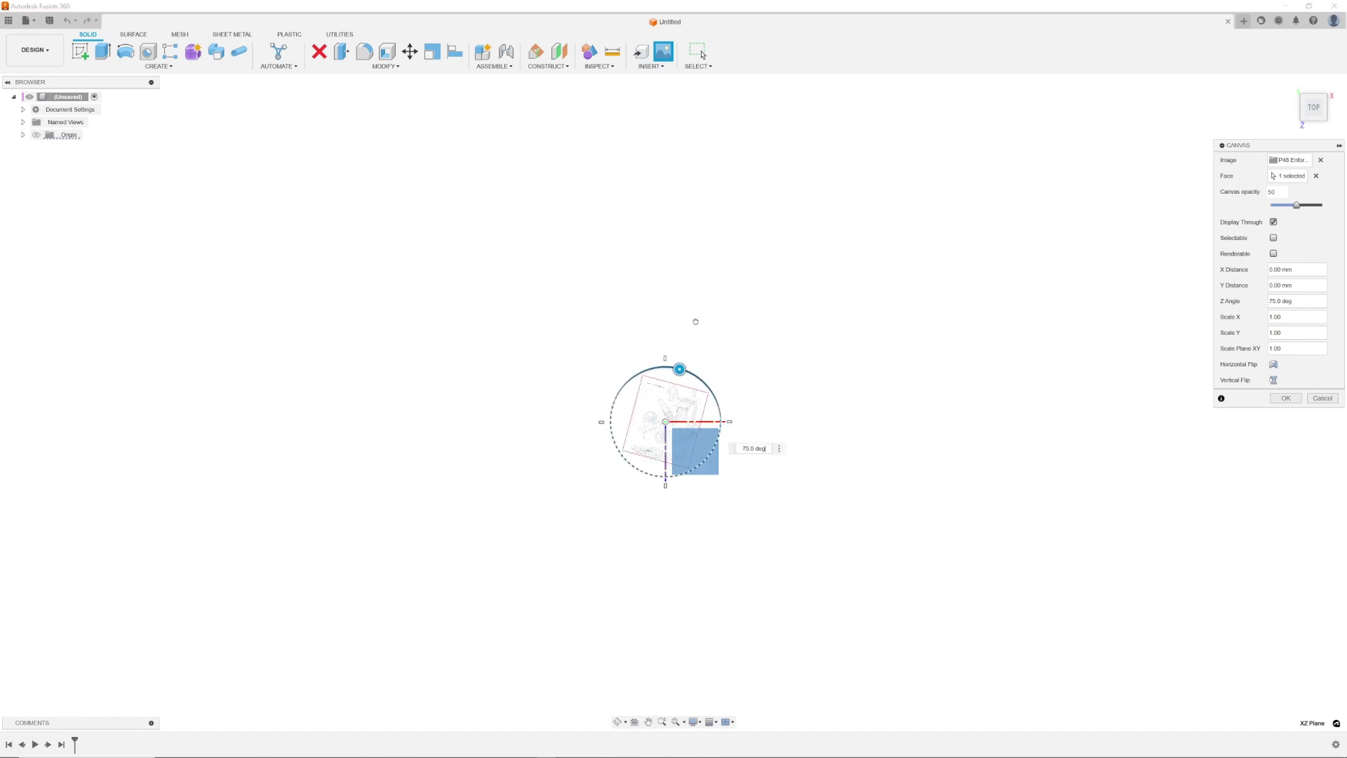
drag(700, 422, 1009, 402)
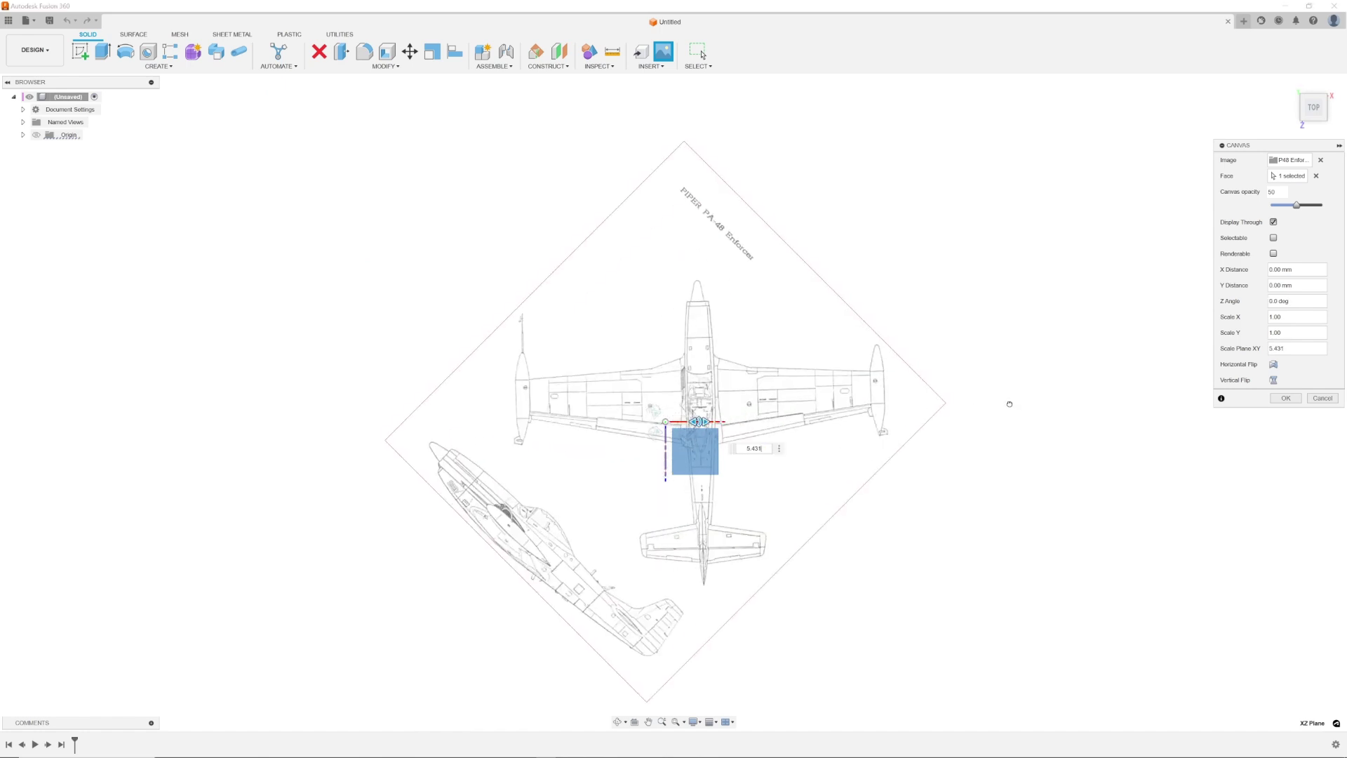
text(11.742)
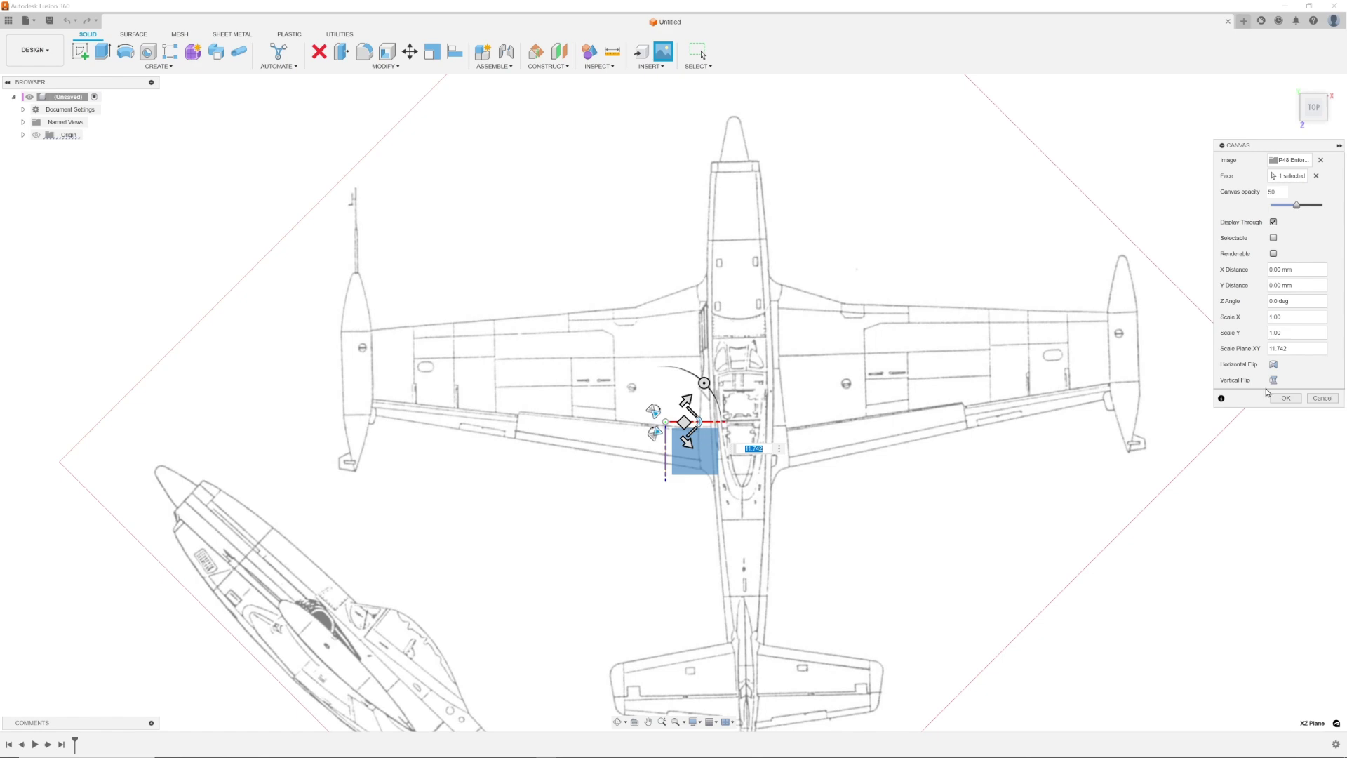
click(1285, 397)
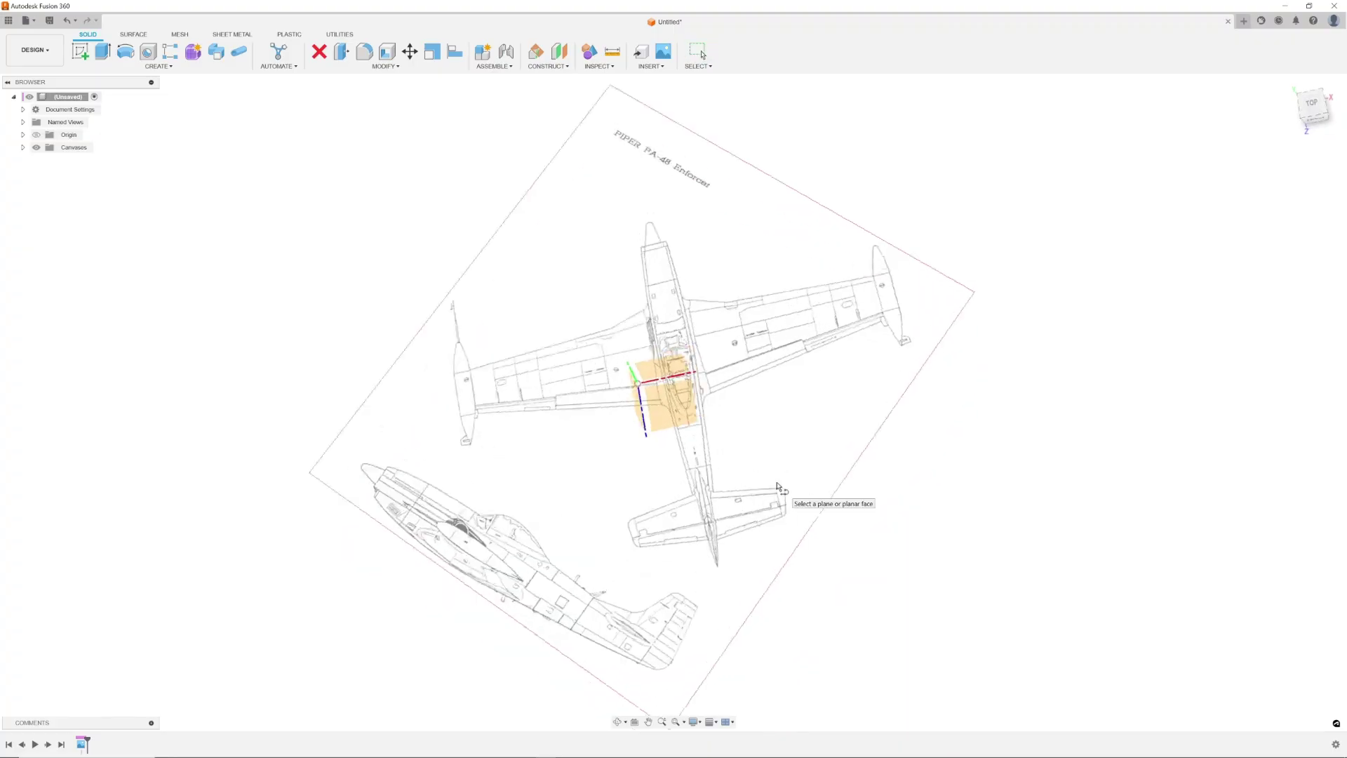
Orient the airfoil rib body along the wing root chord on the drawing and scale it uniformly by 0.814
click(776, 491)
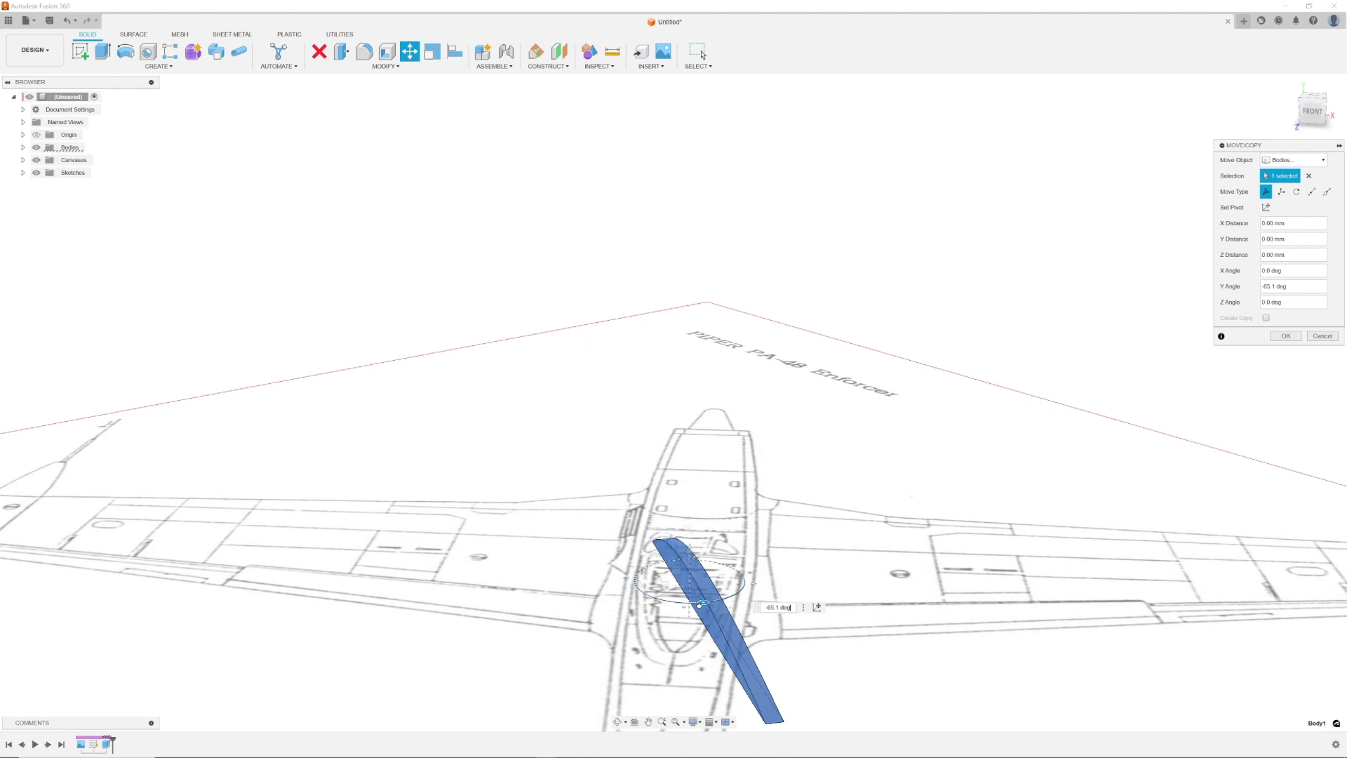
drag(757, 517, 526, 390)
click(433, 54)
click(572, 449)
drag(508, 264, 536, 265)
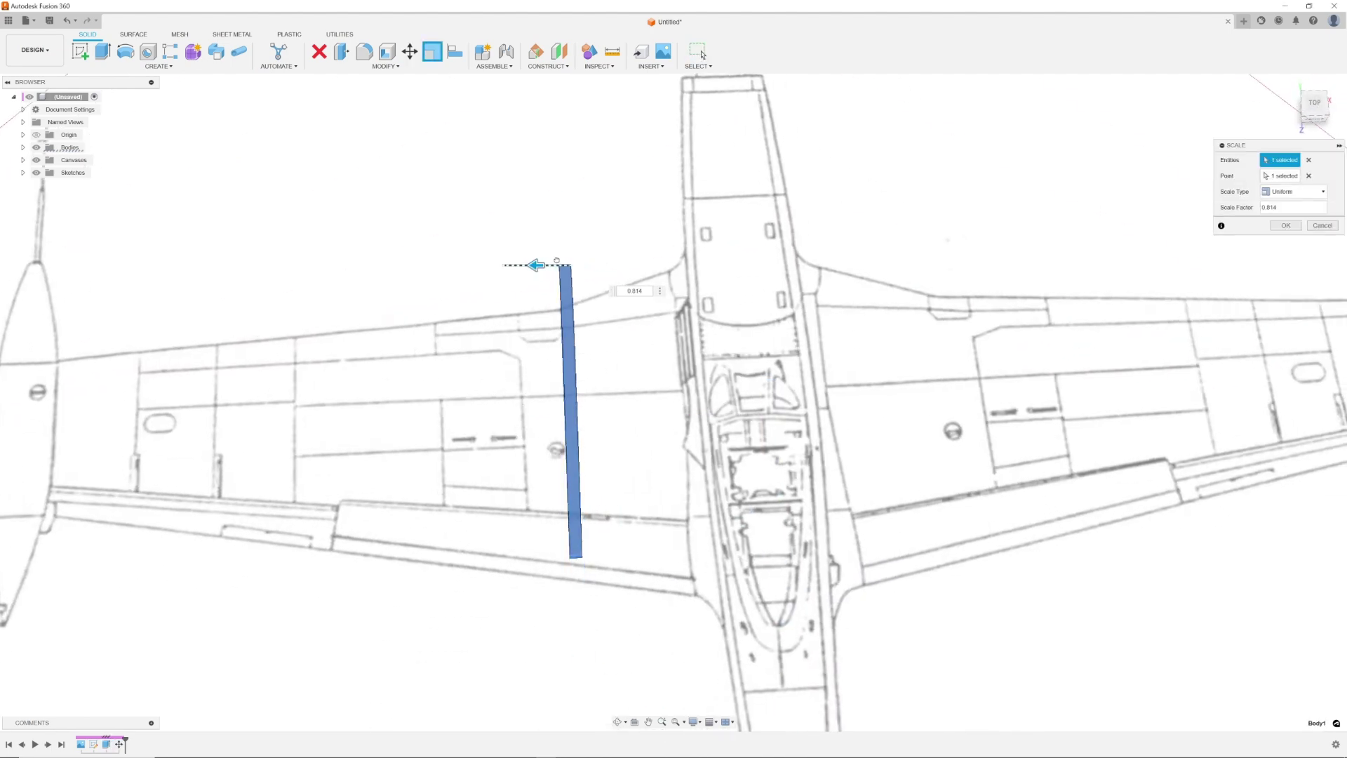
click(1287, 226)
Move the airfoil rib rearward along the chord to fit the wing's leading and trailing edges
click(409, 51)
shift+middle_drag(572, 351, 575, 369)
click(572, 372)
drag(572, 399, 571, 427)
click(1286, 336)
Scale the root rib uniformly again to match the drawn chord and adjust its position
click(433, 52)
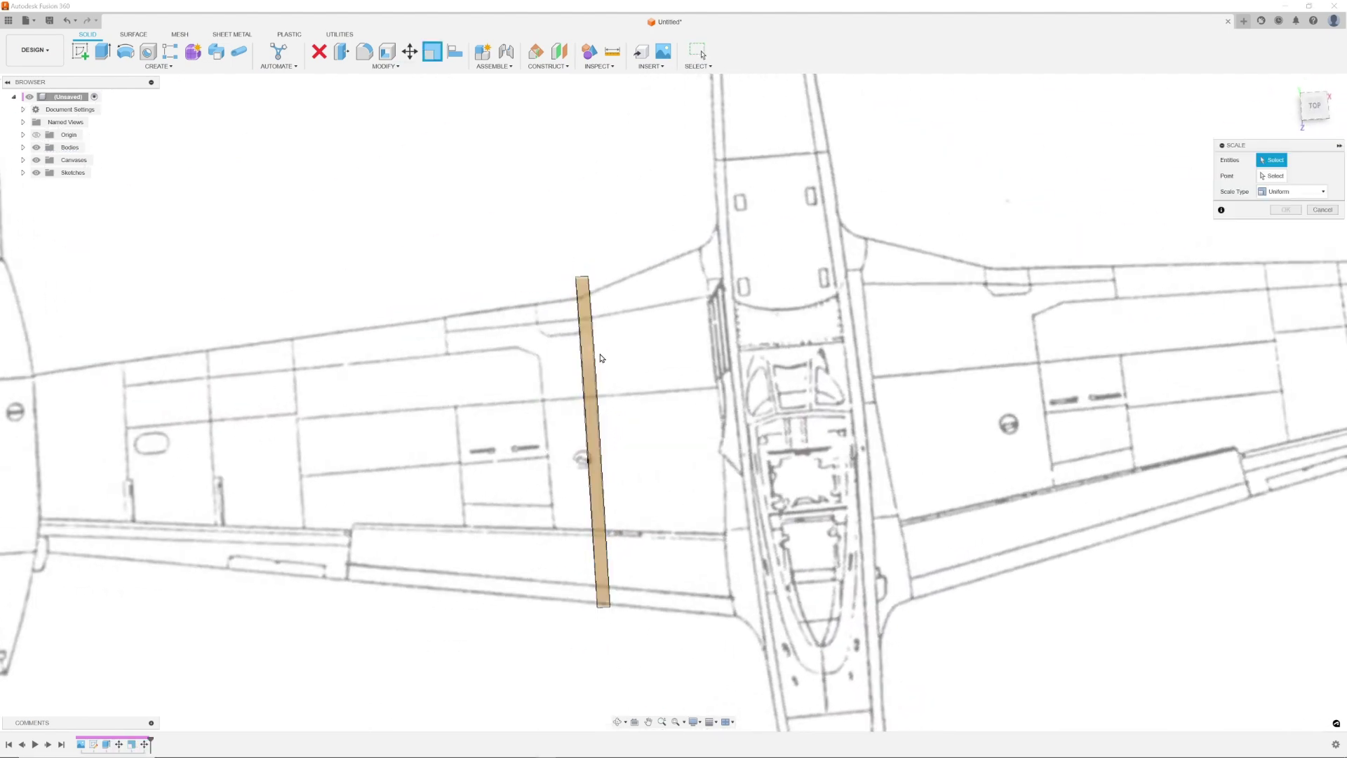
click(599, 359)
drag(551, 277, 574, 277)
click(1286, 225)
click(410, 52)
click(595, 393)
click(1286, 336)
Create a moved copy of the root rib at the wingtip beside the tip tank
click(409, 52)
click(667, 428)
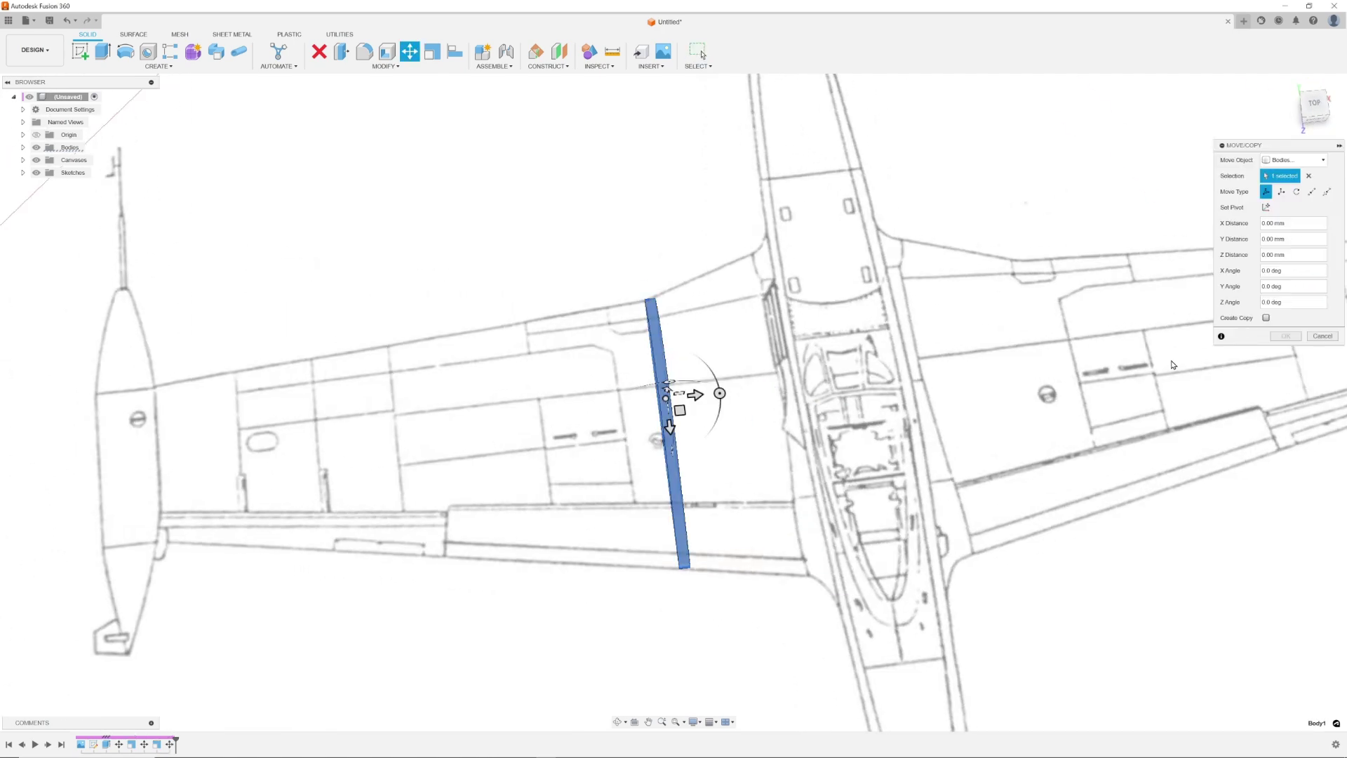
click(1266, 318)
drag(694, 394, 184, 445)
middle_drag(183, 445, 351, 442)
click(1285, 336)
Scale the wingtip rib copy uniformly by 0.631
click(433, 52)
click(333, 421)
drag(333, 319, 275, 317)
scroll(275, 317, up, 1)
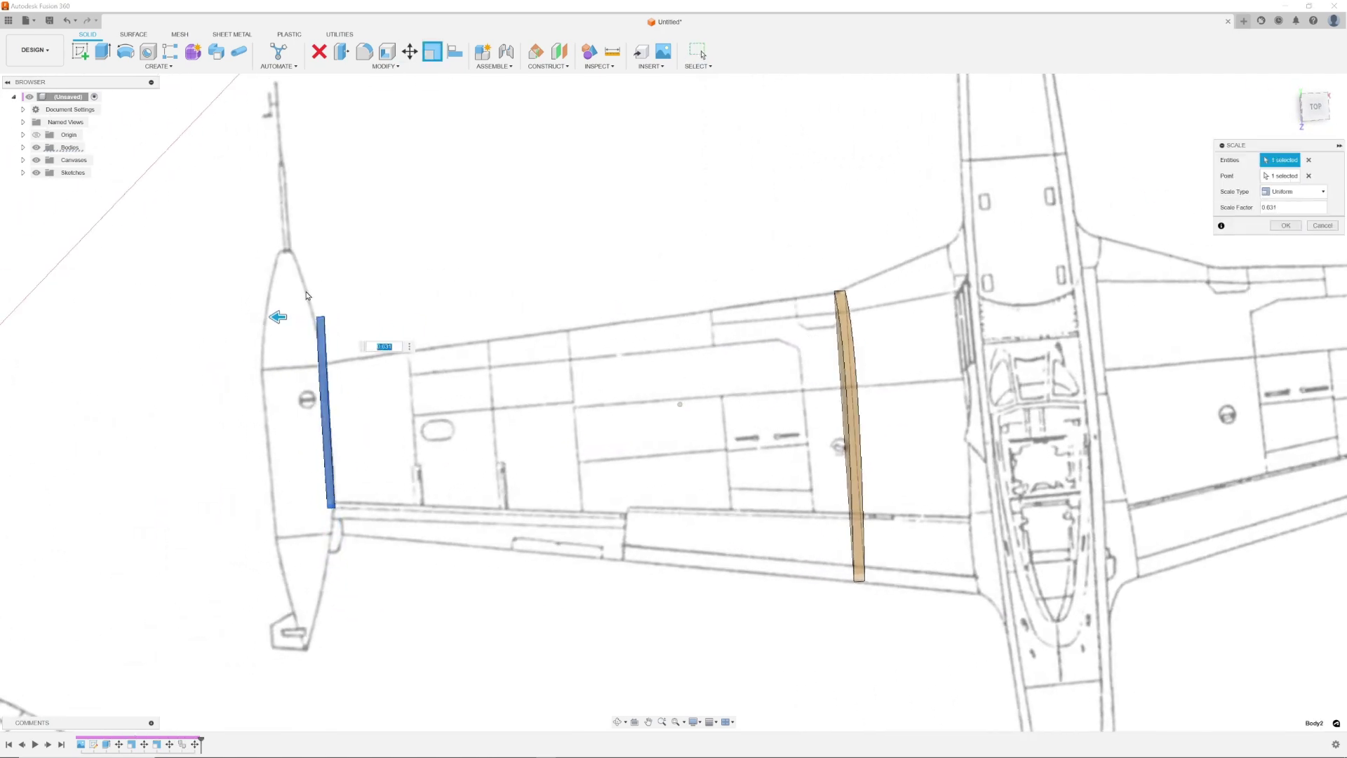
click(1286, 225)
Move the wingtip rib along the chord to align it with the drawn wingtip edges
right_click(464, 439)
click(425, 454)
click(344, 530)
drag(341, 538, 340, 465)
click(1286, 337)
Scale the wingtip rib down to the drawn tip chord and fine-tune its placement
click(432, 52)
click(342, 449)
drag(333, 364, 325, 364)
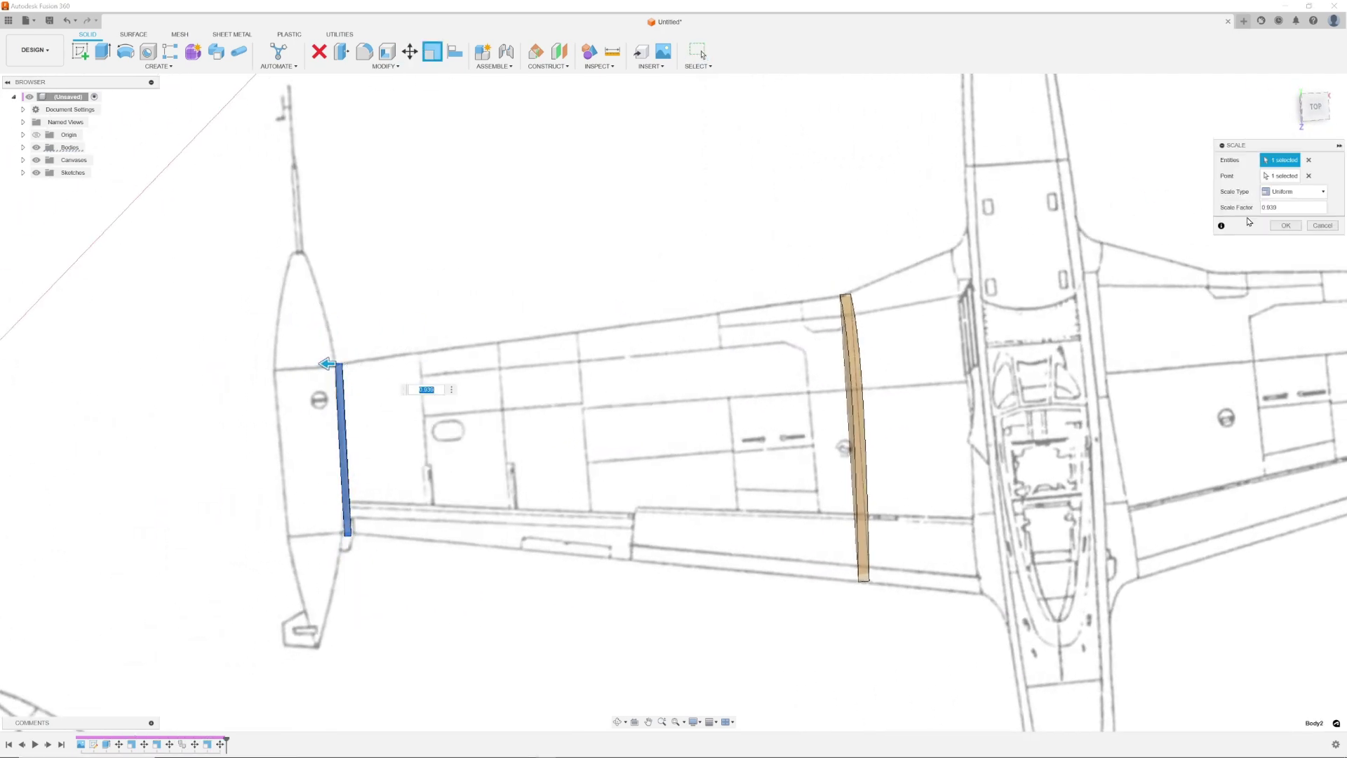
click(1286, 225)
click(410, 52)
click(1287, 336)
Create a surface loft between the upper airfoil faces of the root and wingtip ribs as a new body
shift+middle_drag(765, 246, 734, 268)
click(133, 34)
click(136, 66)
click(92, 168)
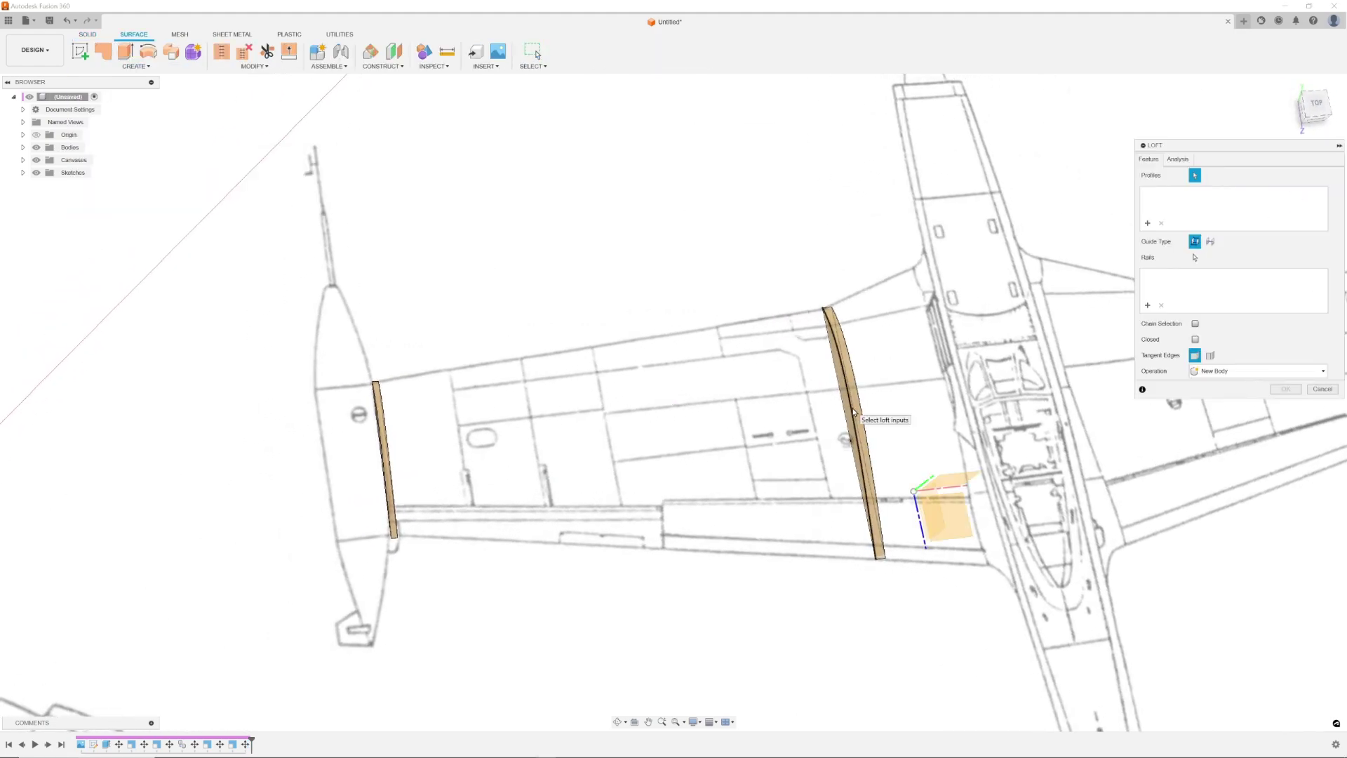
click(862, 415)
click(385, 460)
shift+middle_drag(393, 491, 687, 414)
click(1286, 388)
Thicken the lofted wing surface on one side as a new body
shift+middle_drag(597, 210, 596, 280)
right_click(484, 204)
click(136, 67)
click(91, 261)
click(685, 445)
shift+middle_drag(686, 445, 730, 337)
drag(1295, 192, 1227, 201)
text(1)
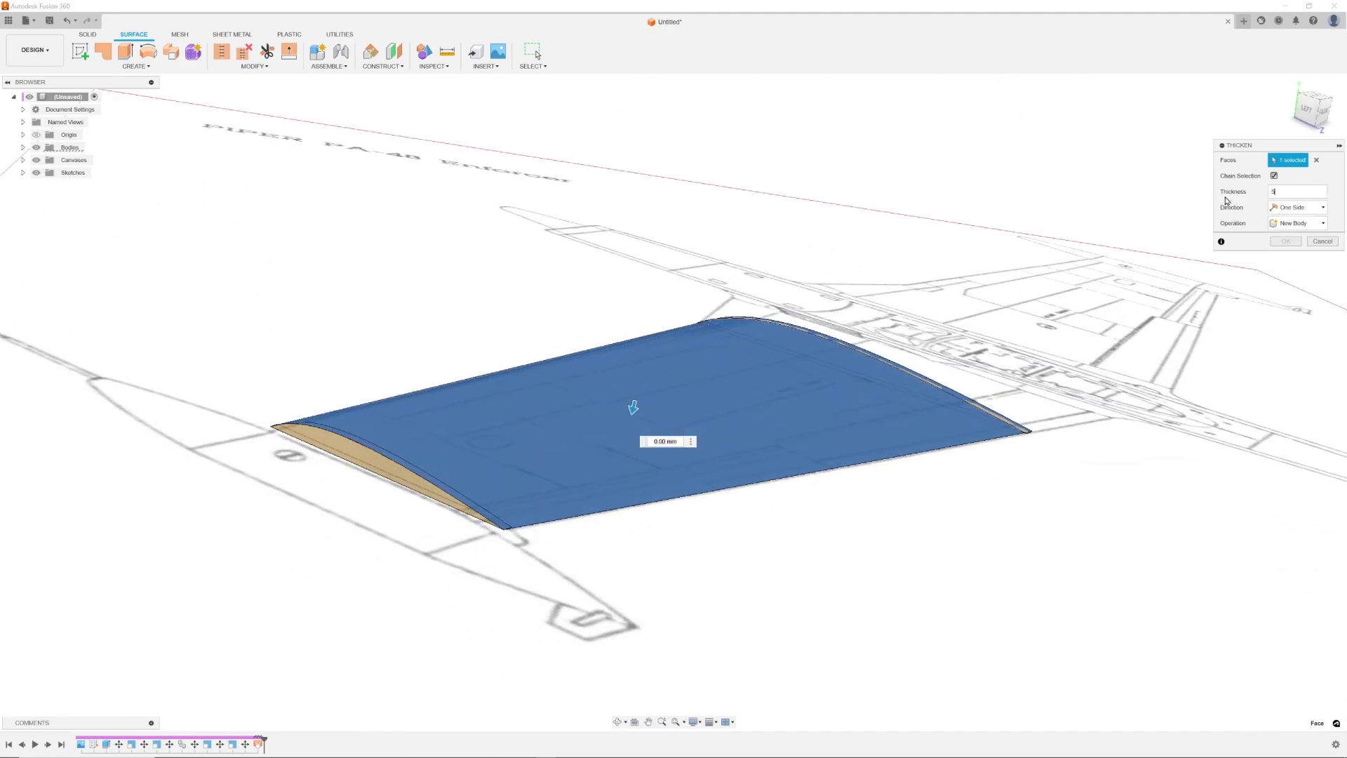
click(1286, 242)
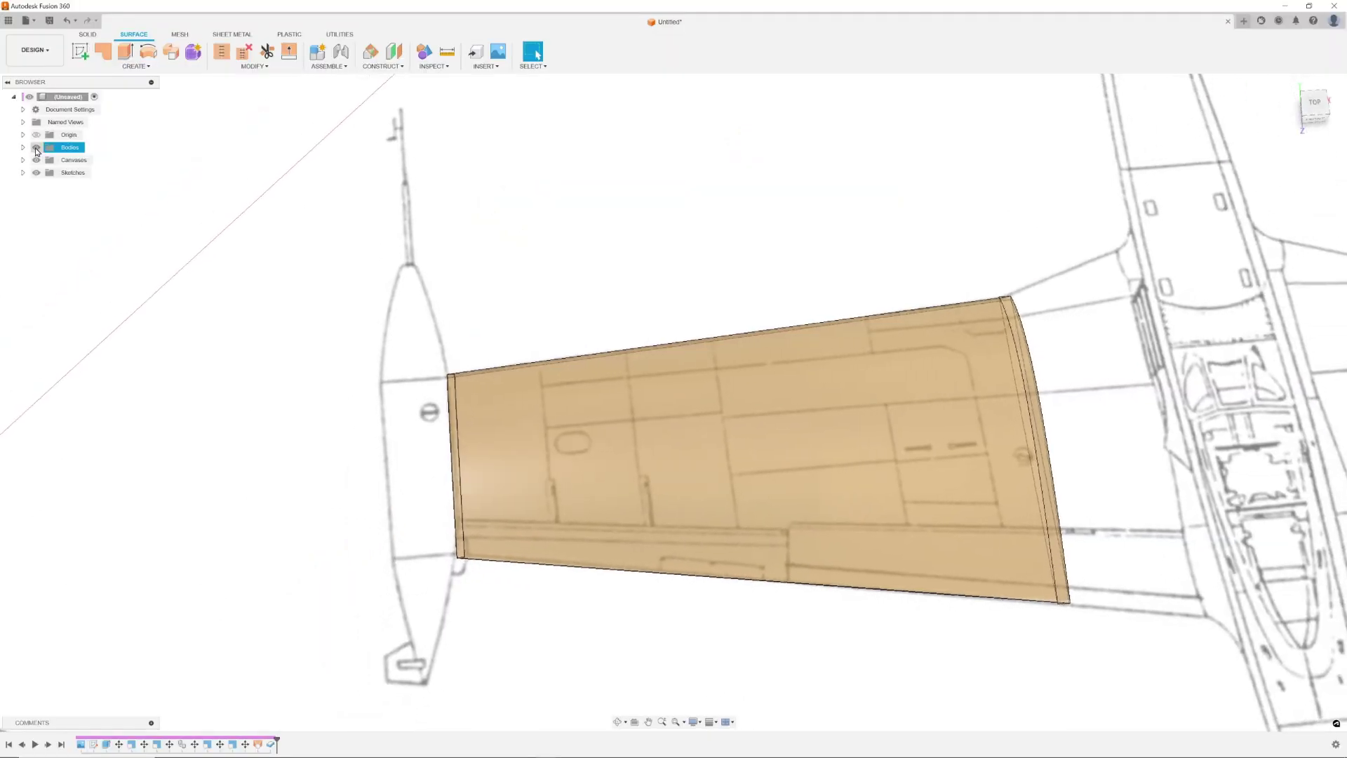
Hide all bodies and start a line sketch on the horizontal origin plane over the canvas
click(36, 147)
scroll(421, 369, down, 3)
key(l)
click(872, 446)
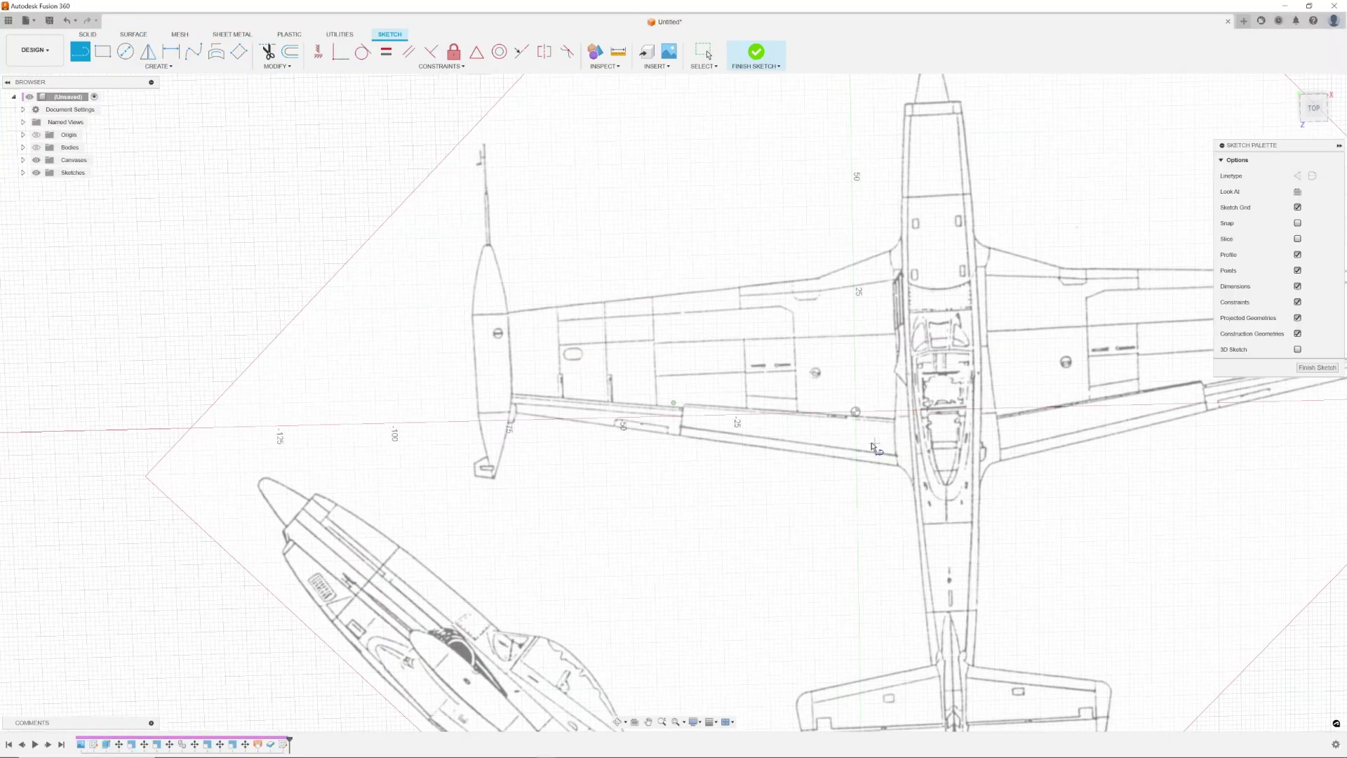
scroll(638, 241, up, 5)
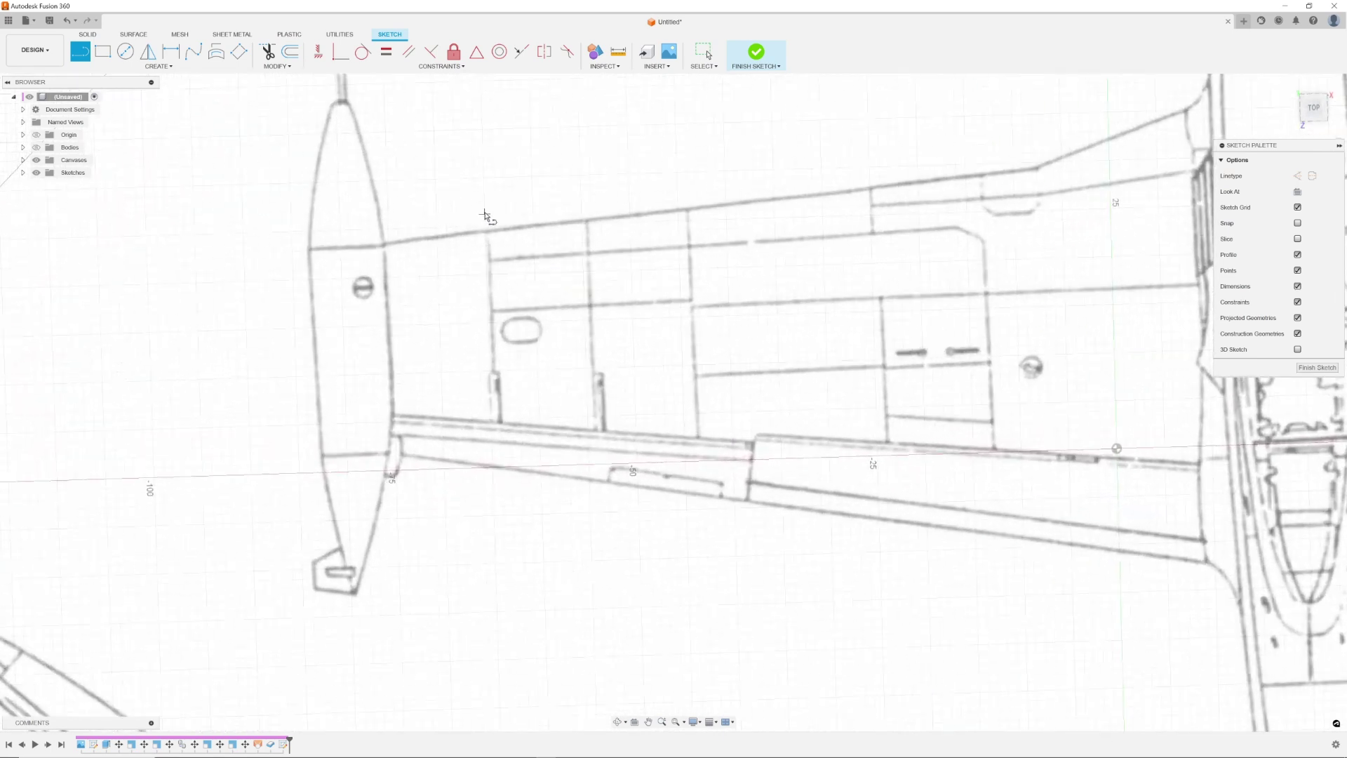
Trace the three long chordwise panel lines on the outer wing and the short one near the leading edge
double_click(497, 423)
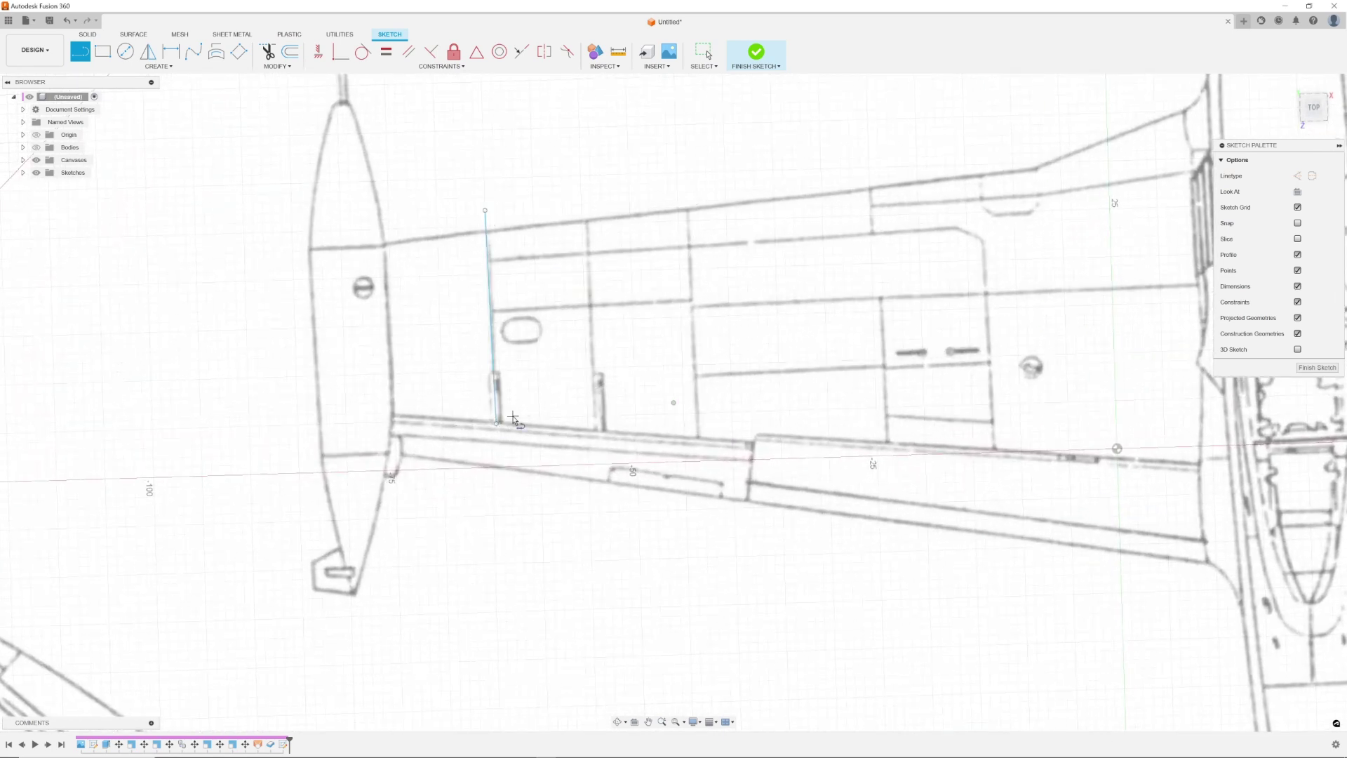
click(587, 209)
double_click(598, 431)
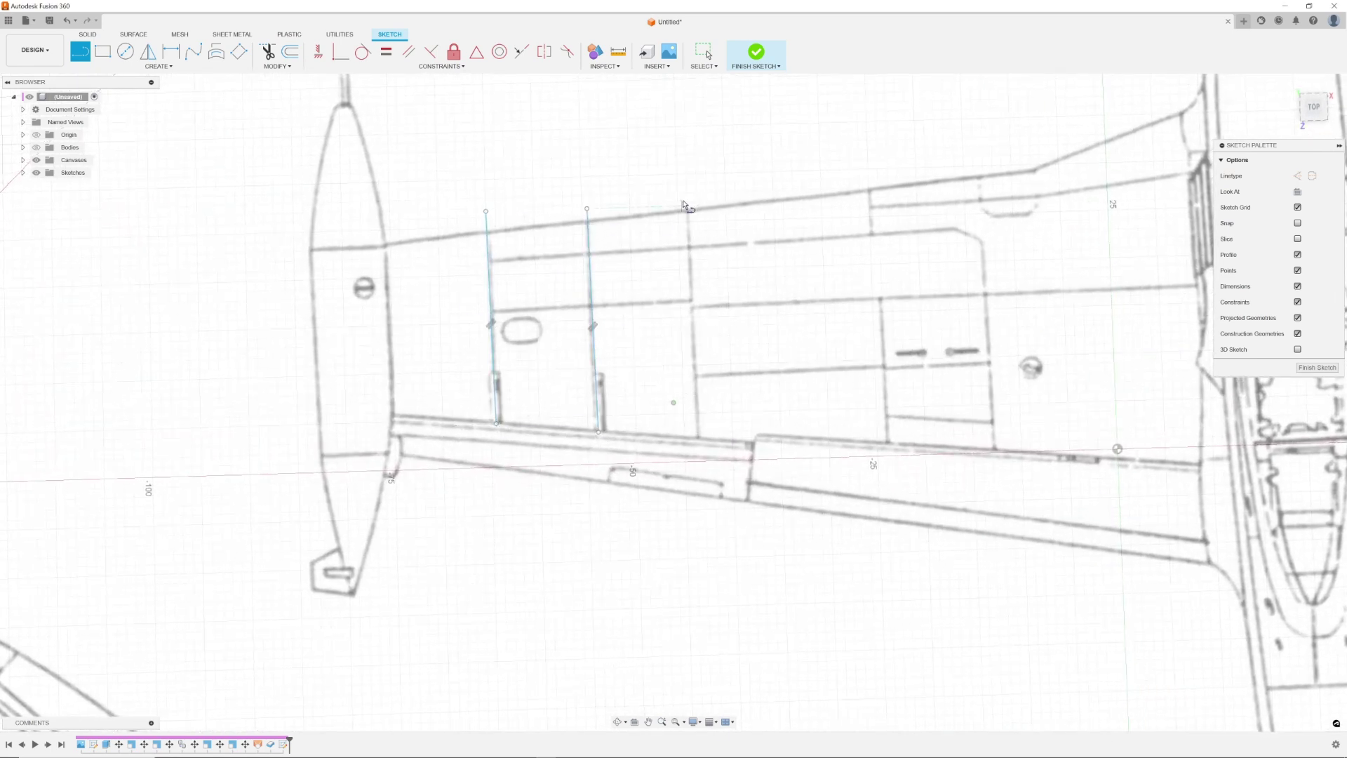
double_click(699, 440)
double_click(852, 242)
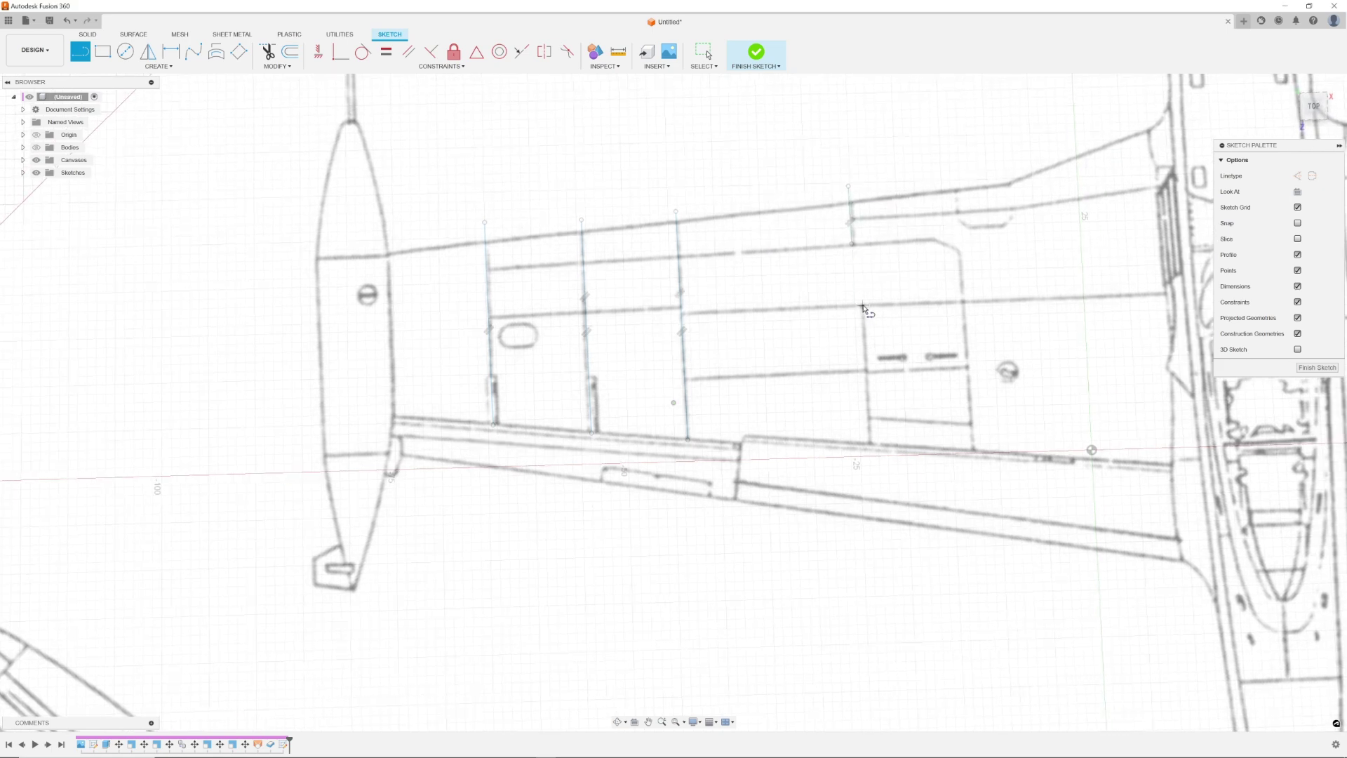
Trace the remaining inboard chordwise line, the spanwise panel lines and the chamfered inboard panel outline
click(863, 306)
scroll(659, 391, up, 2)
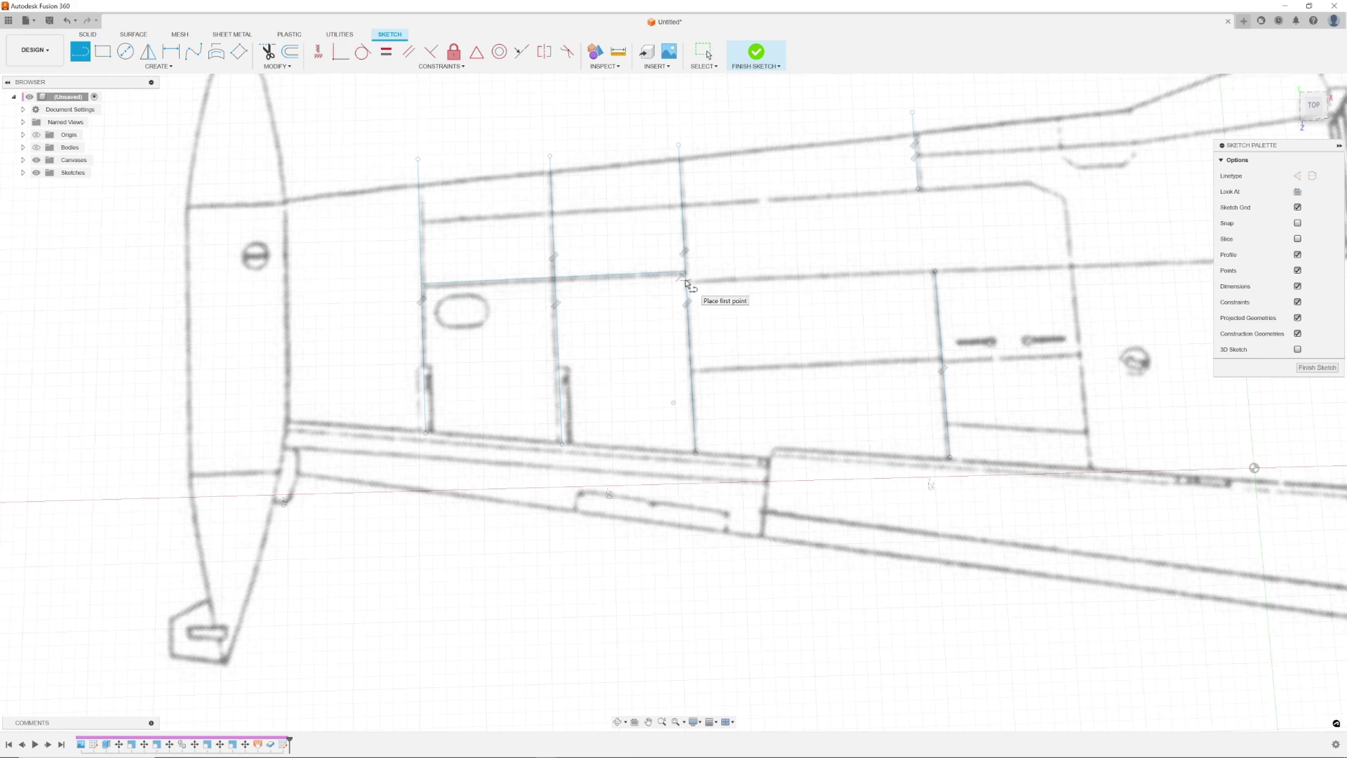
double_click(1012, 269)
scroll(629, 428, down, 1)
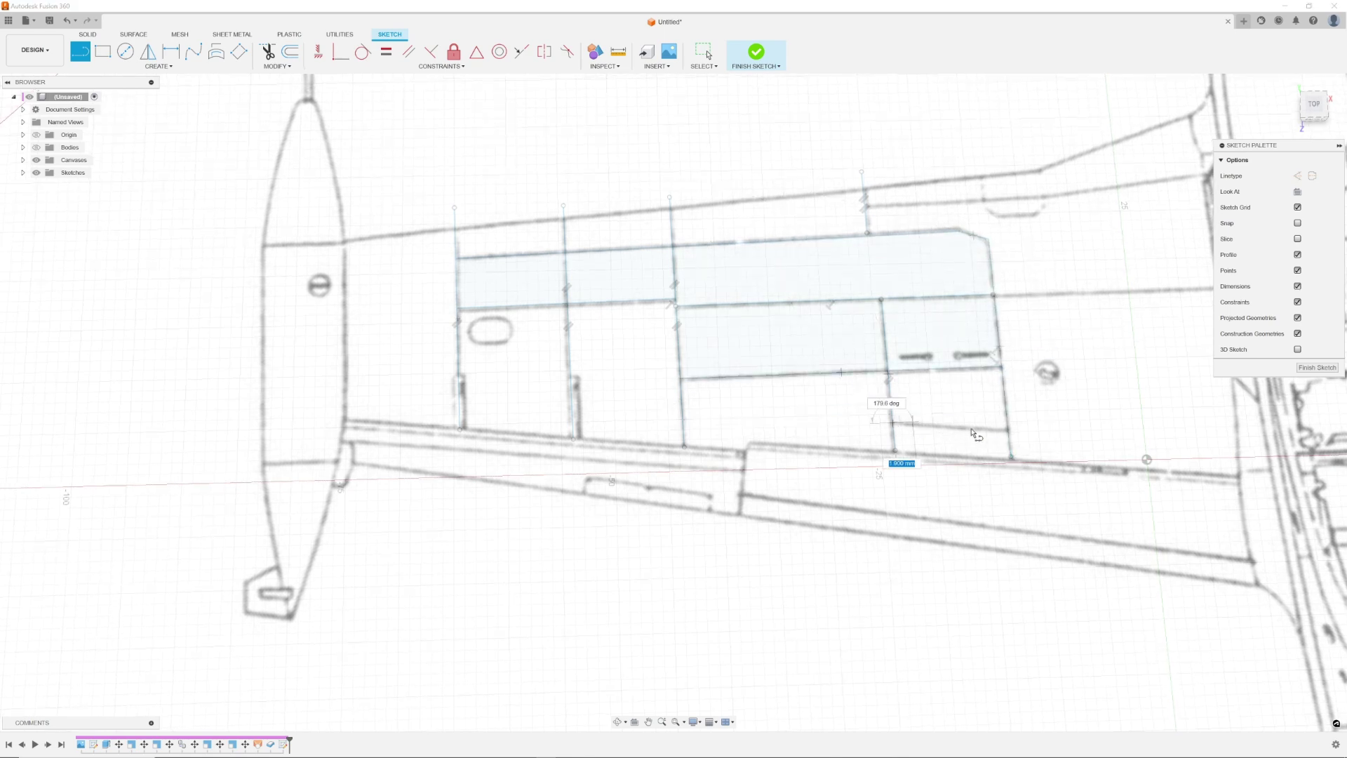
click(1010, 430)
Compare the sketch against the wing body, and trace the middle spanwise panel line further toward the fuselage
click(36, 147)
click(36, 147)
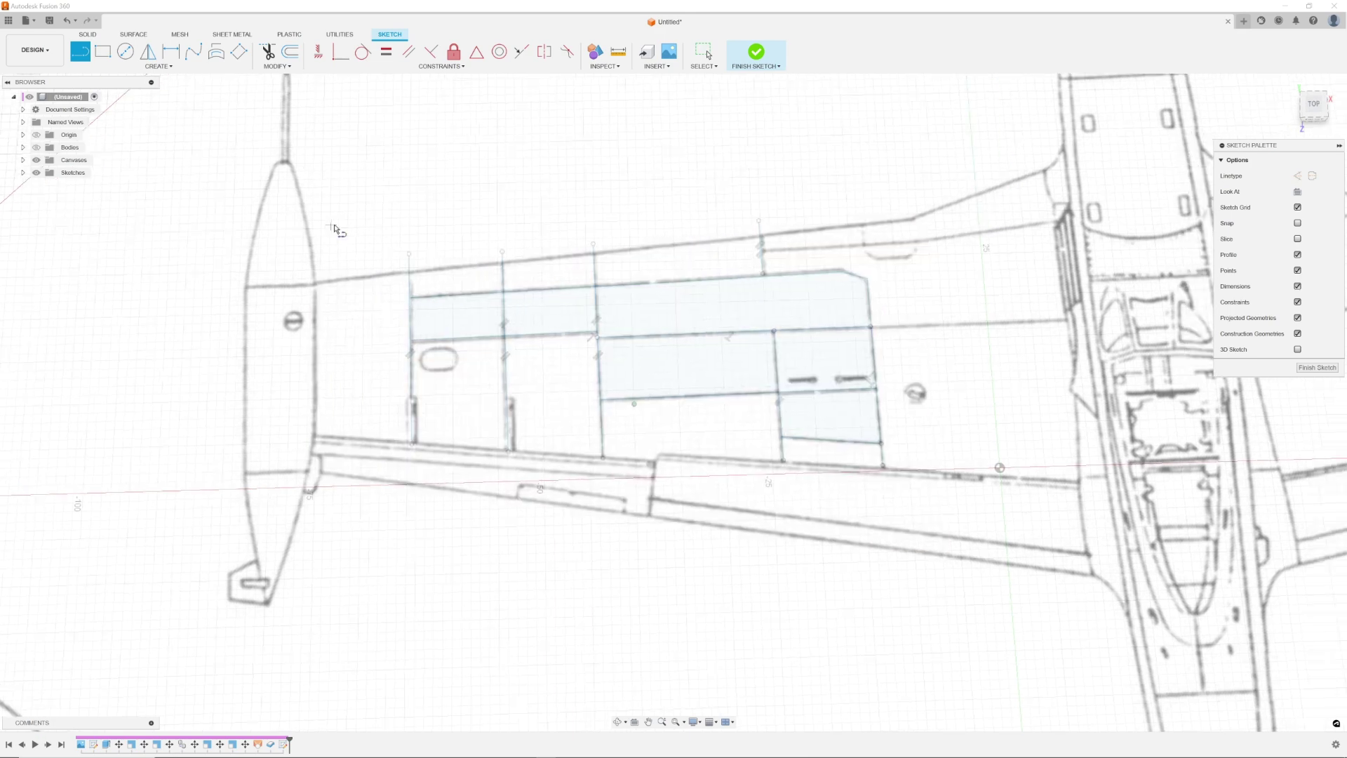
click(789, 322)
mouse_move(865, 287)
shift+middle_down()
mouse_move(853, 323)
mouse_move(874, 373)
mouse_move(699, 288)
shift+middle_up()
double_click(875, 375)
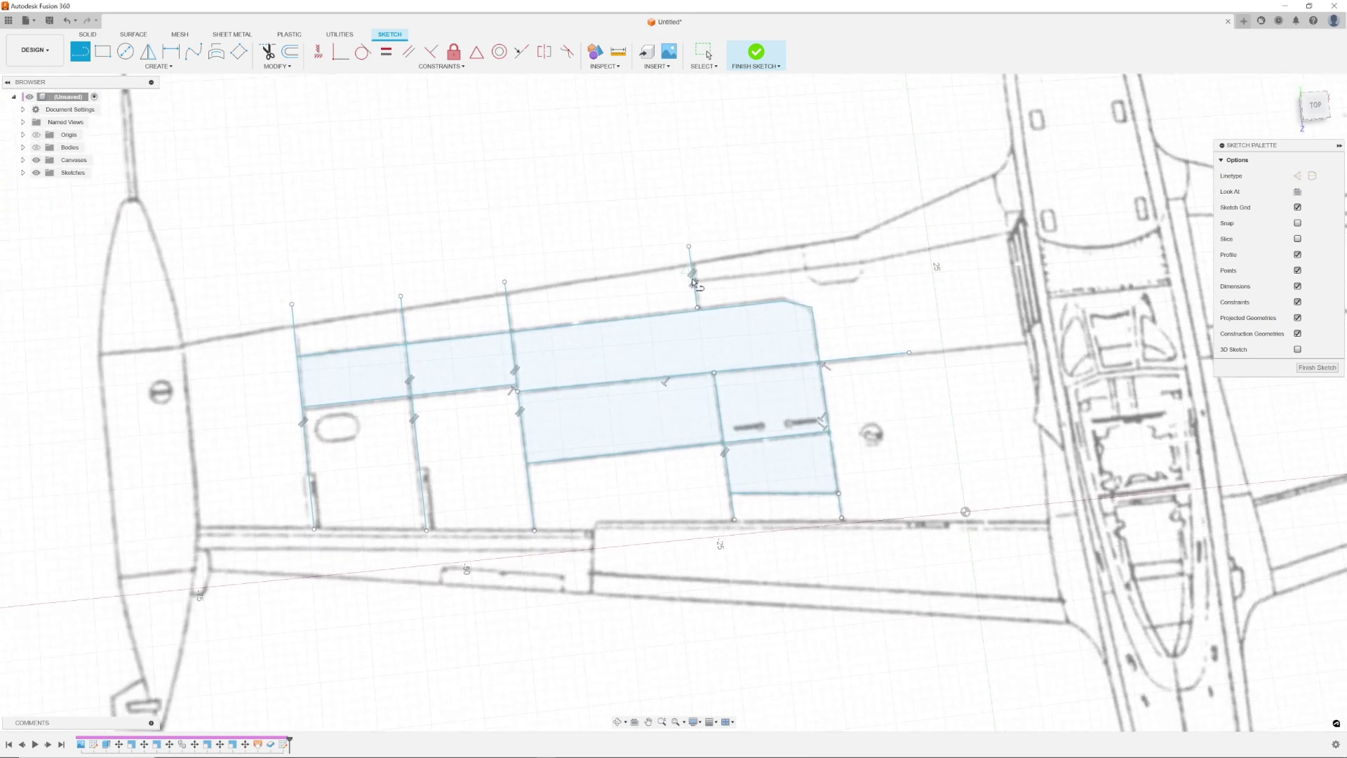
Trace the spanwise leading-edge panel line inboard from the short chordwise line
shift+middle_drag(861, 265, 828, 301)
key(Escape)
scroll(730, 323, up, 4)
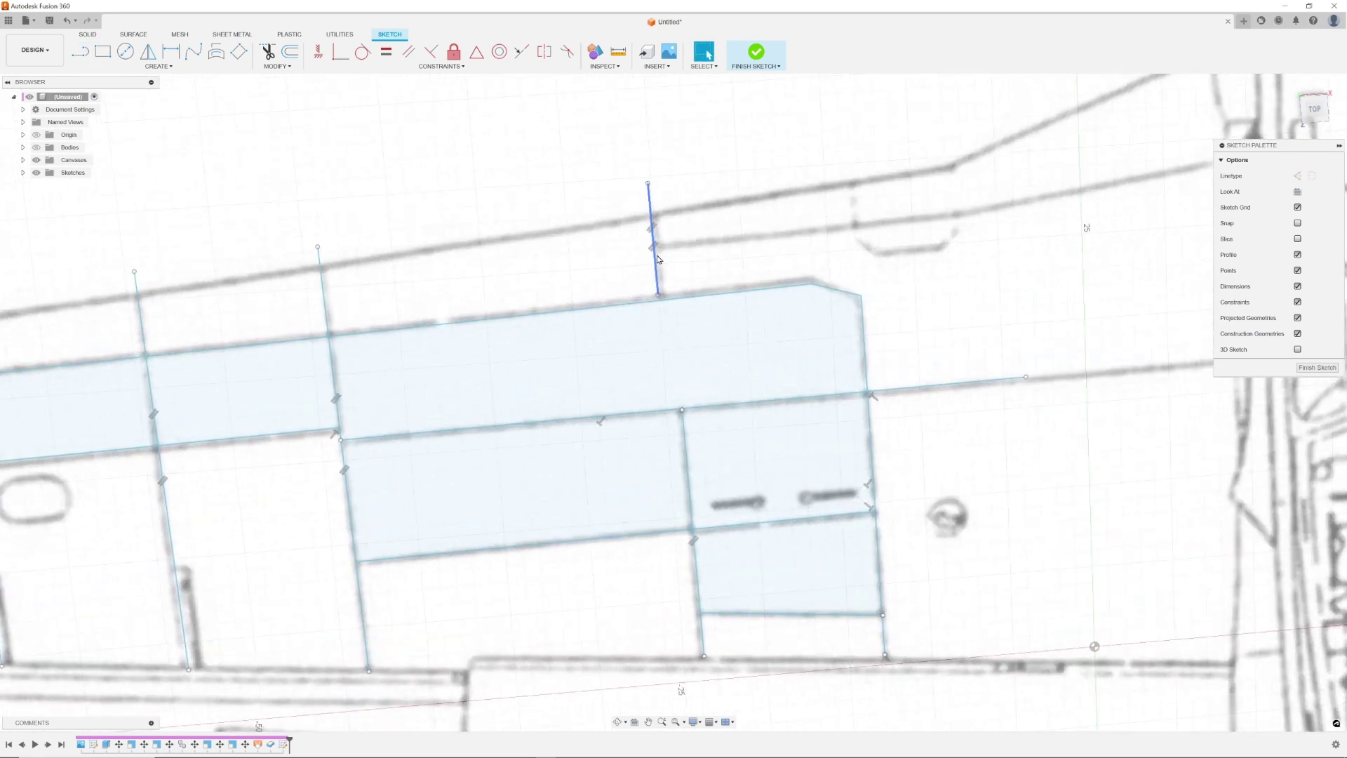
double_click(957, 219)
Trace the aileron hinge line, the chordwise split between aileron and flap, and the flap's forward edge
scroll(1067, 284, down, 3)
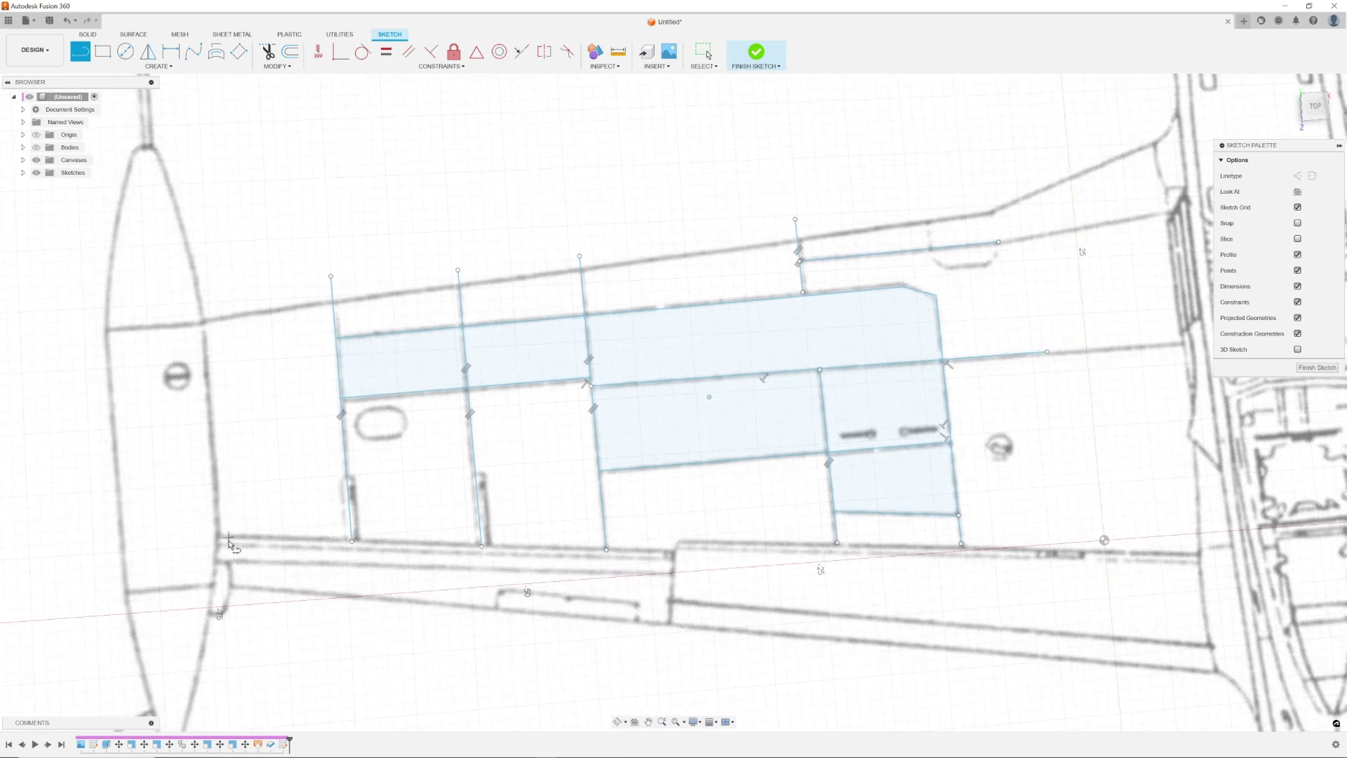
double_click(666, 551)
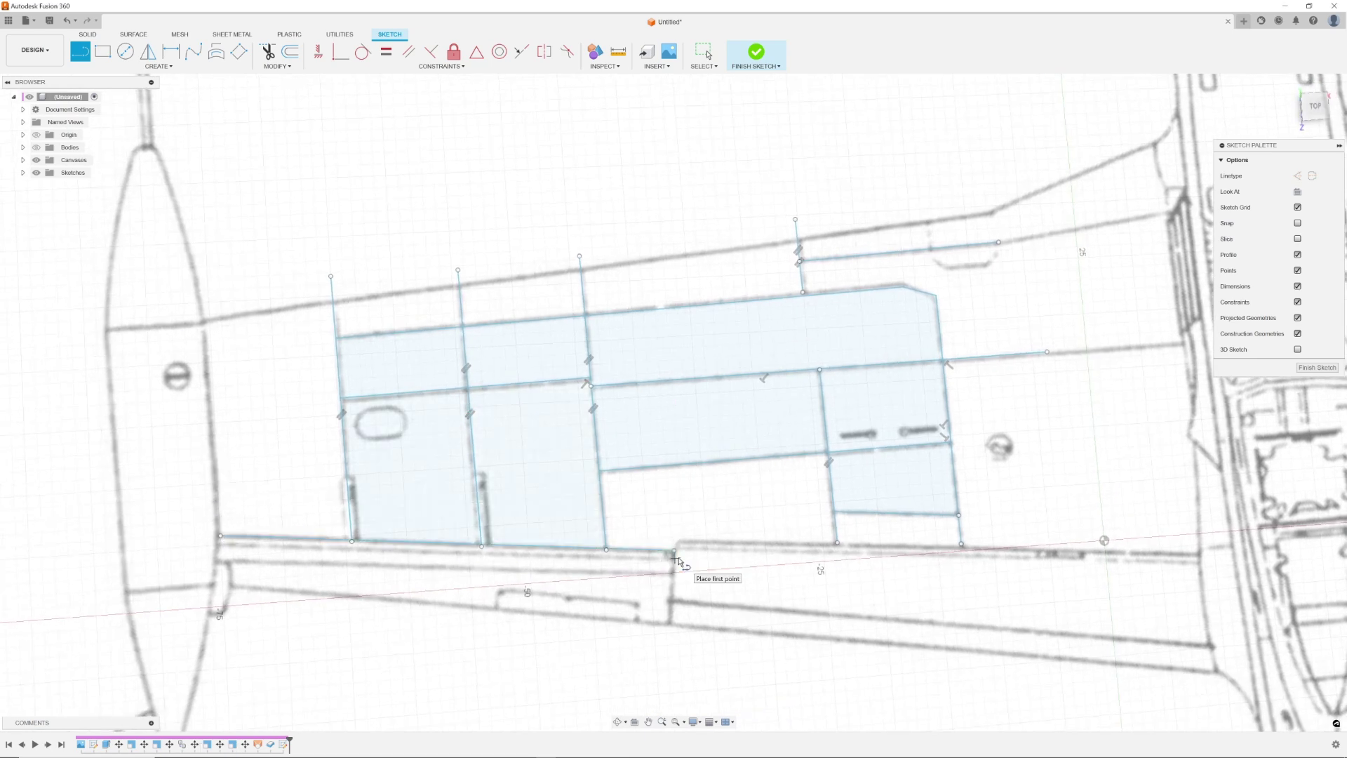
scroll(582, 567, up, 3)
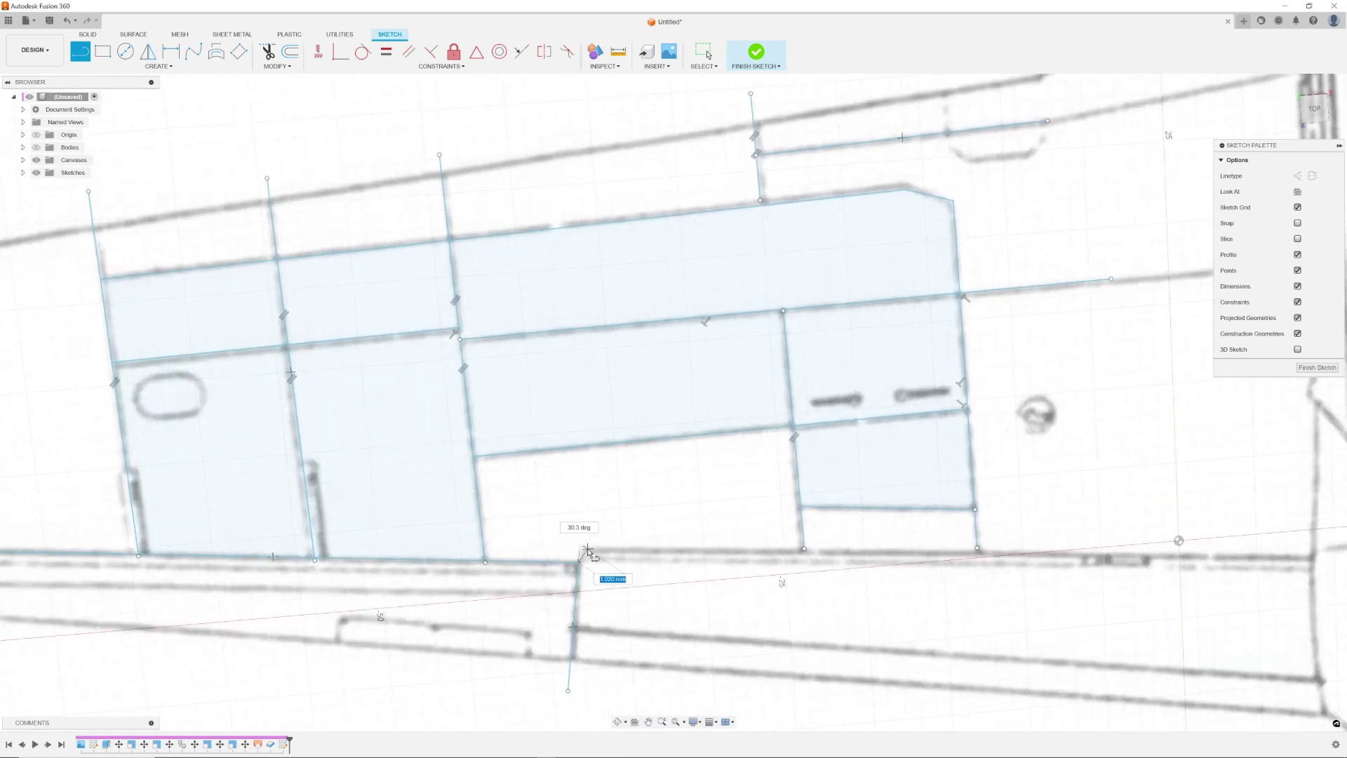
double_click(1289, 559)
Trace the parallel aileron lines, the trim tab outline and the spanwise line on the flap
scroll(1118, 517, down, 2)
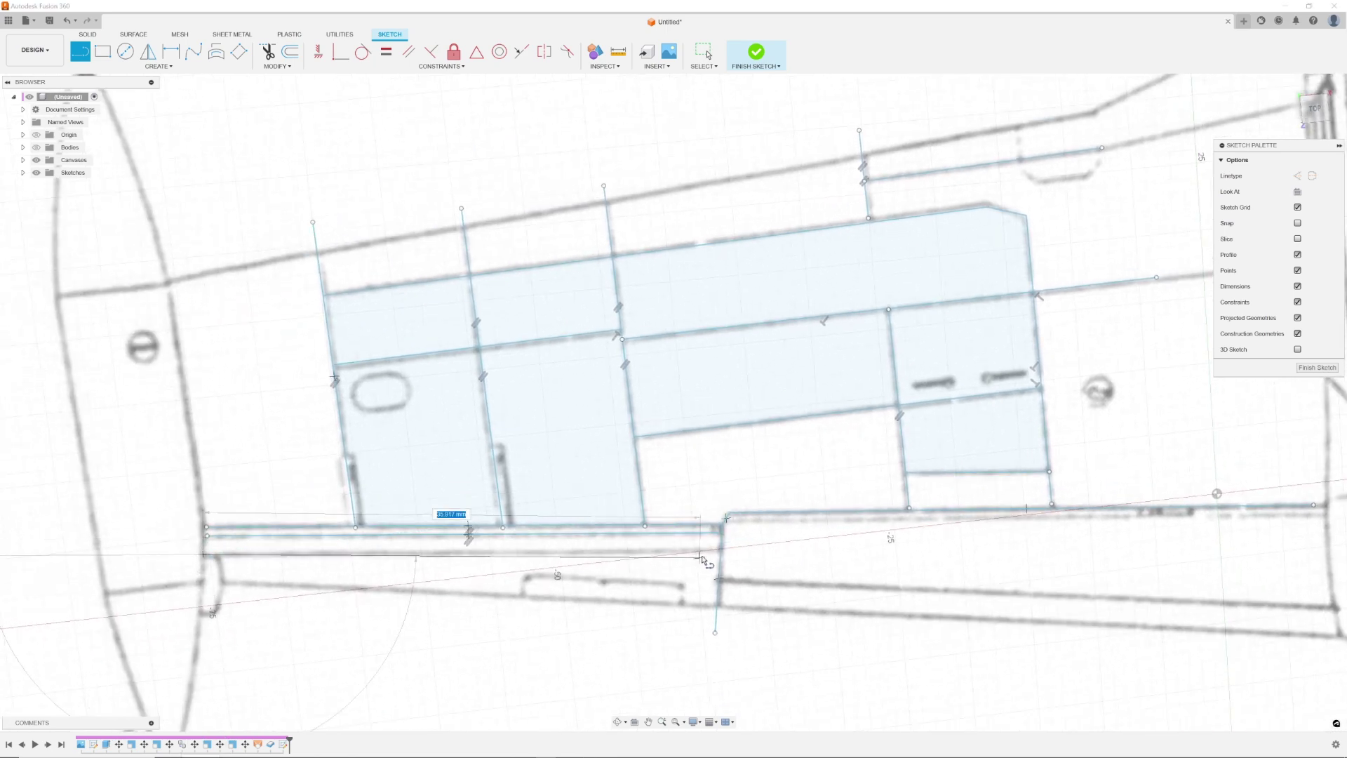
scroll(694, 560, up, 2)
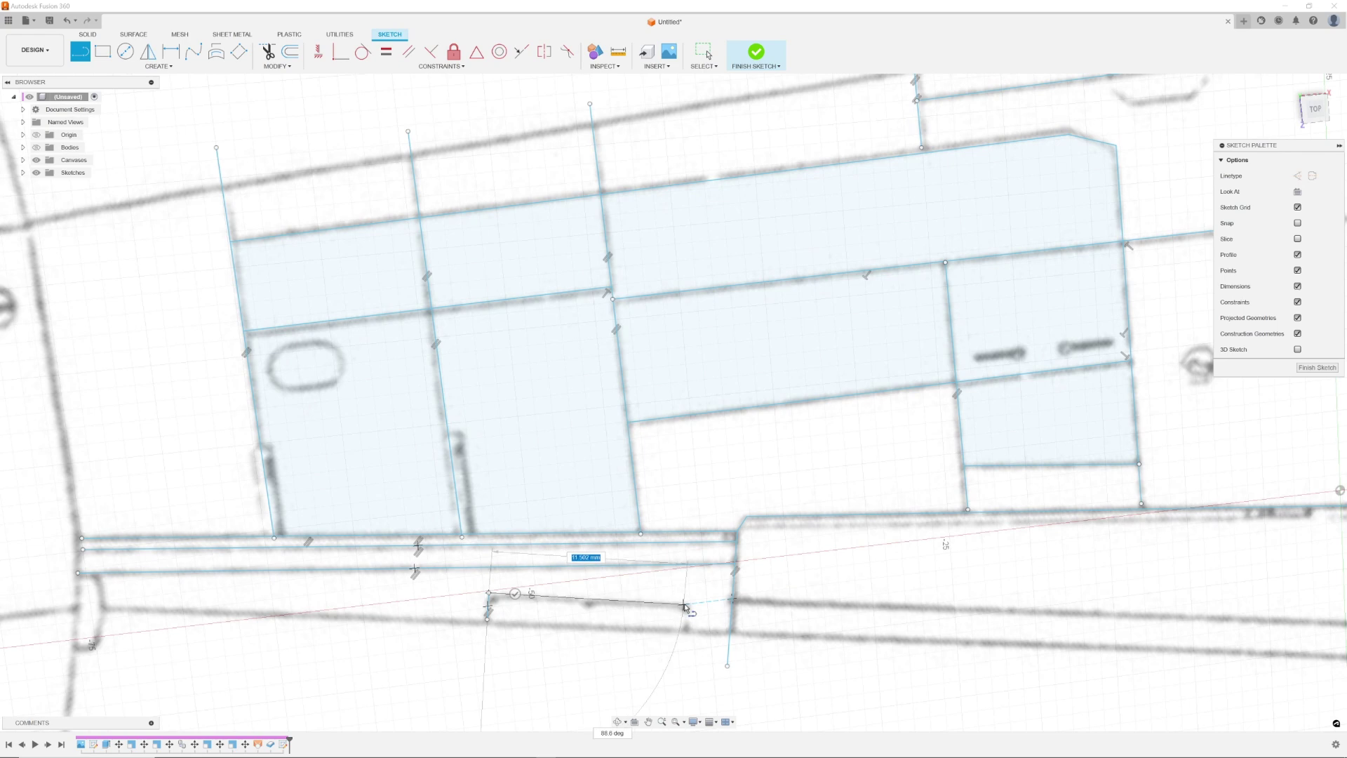
click(688, 647)
scroll(690, 562, down, 2)
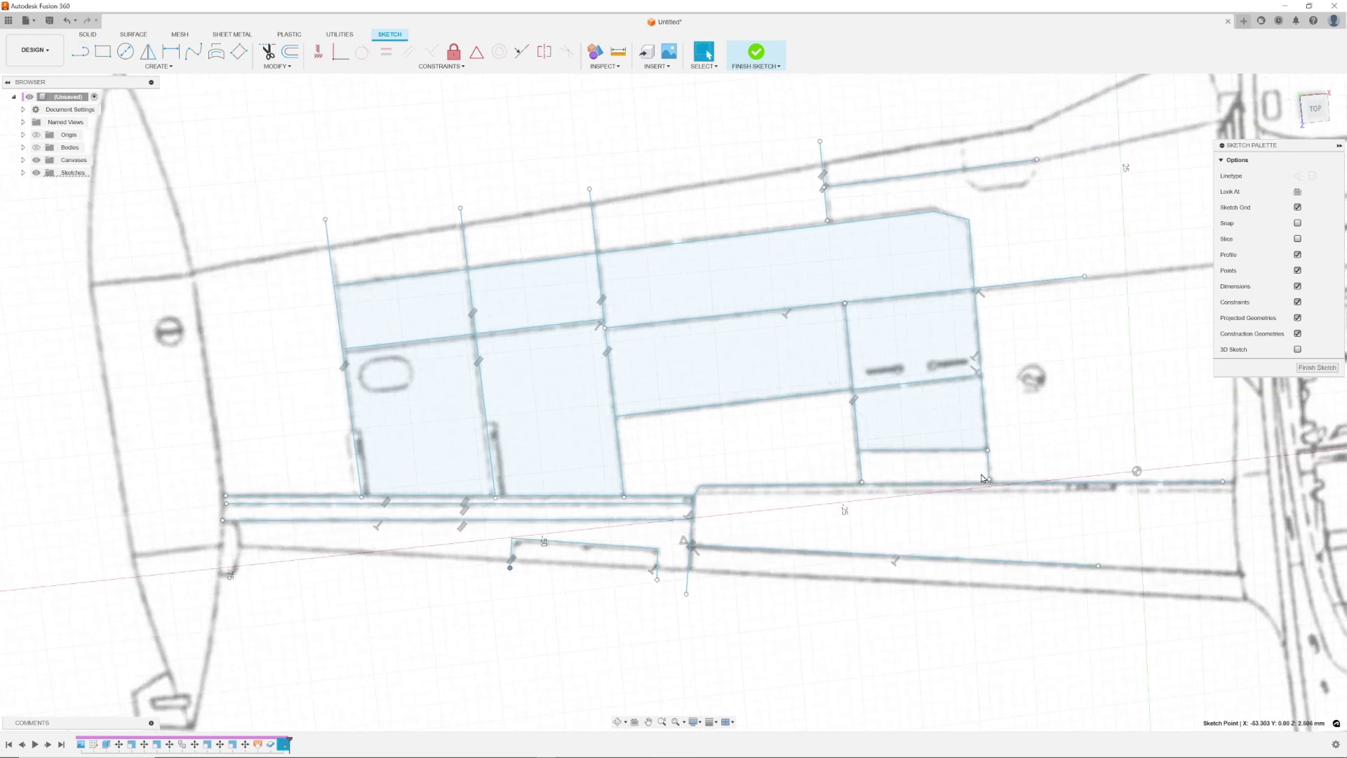
Sketch a center-to-center slot over the rounded access panel on the outer wing
scroll(191, 322, up, 2)
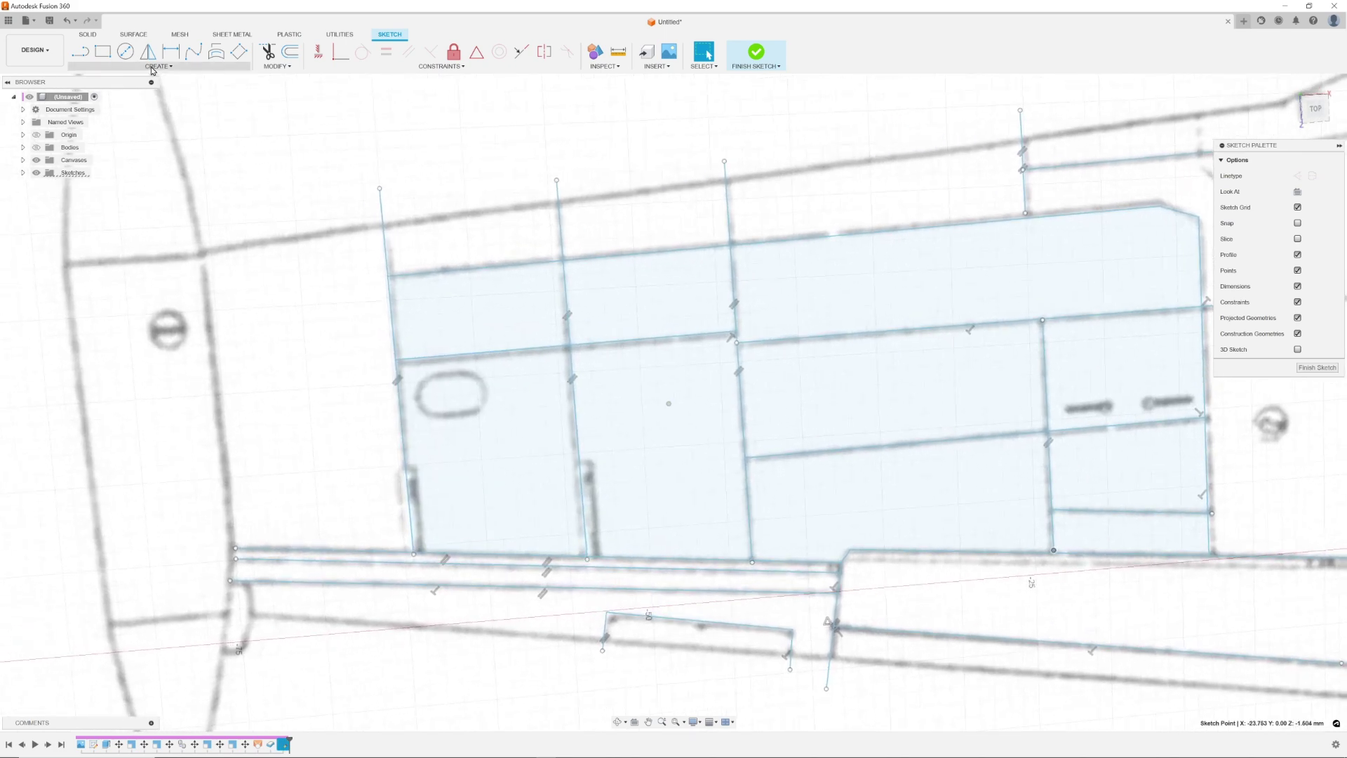
click(158, 65)
mouse_move(115, 100)
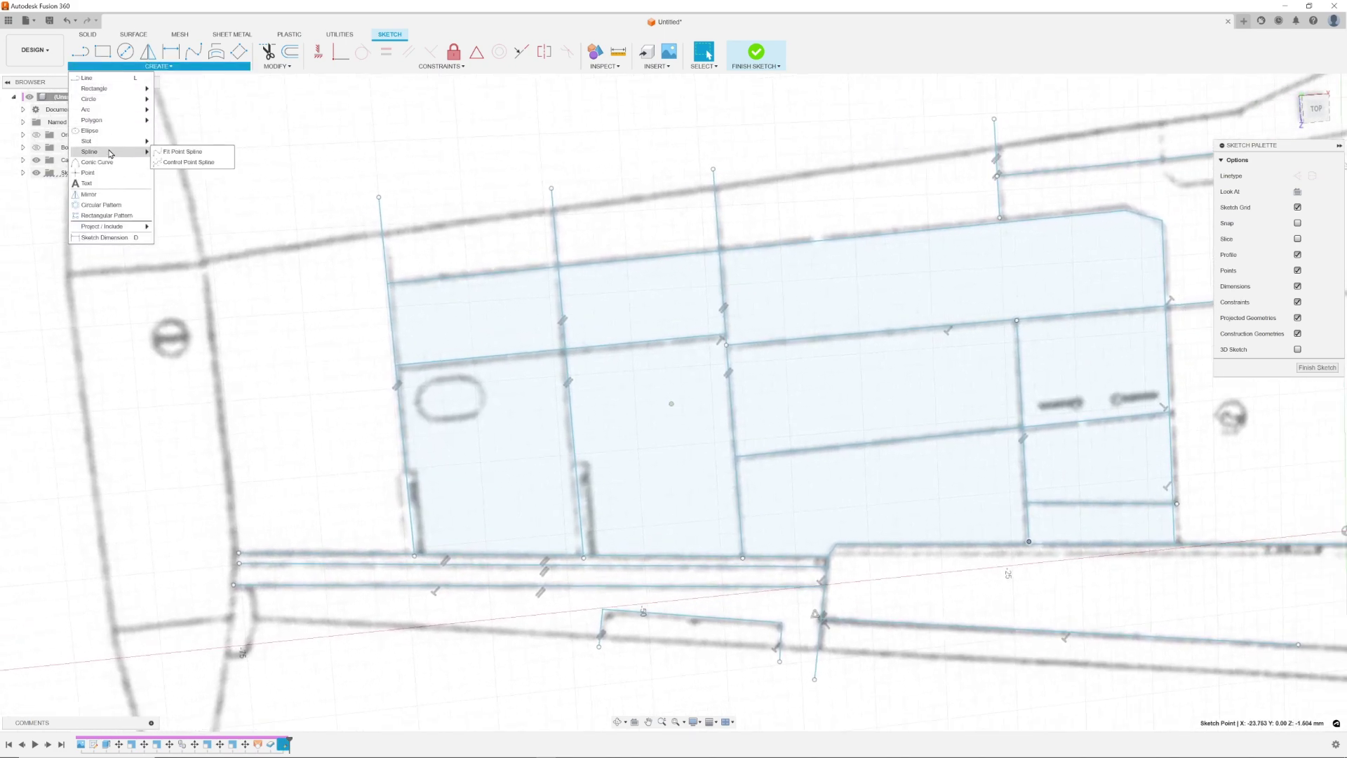
click(159, 141)
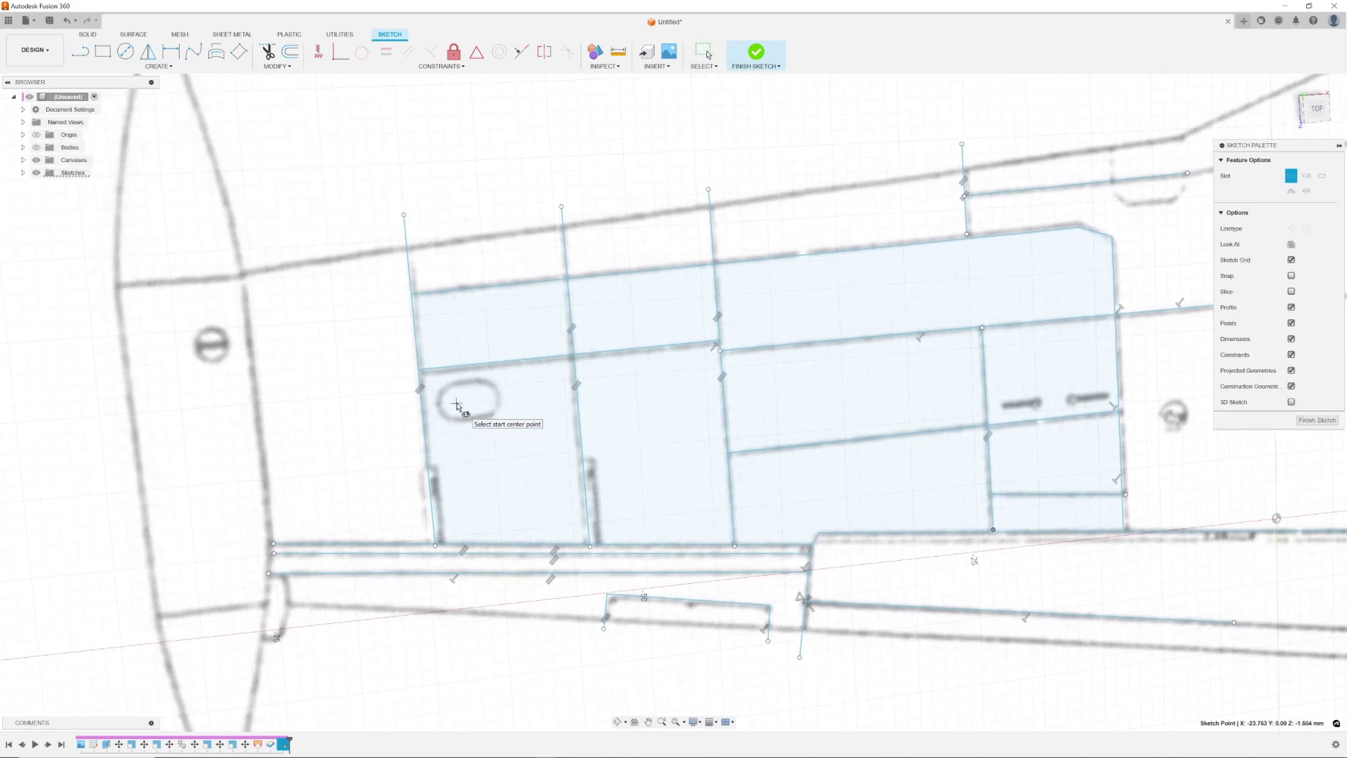
click(488, 418)
scroll(484, 418, down, 3)
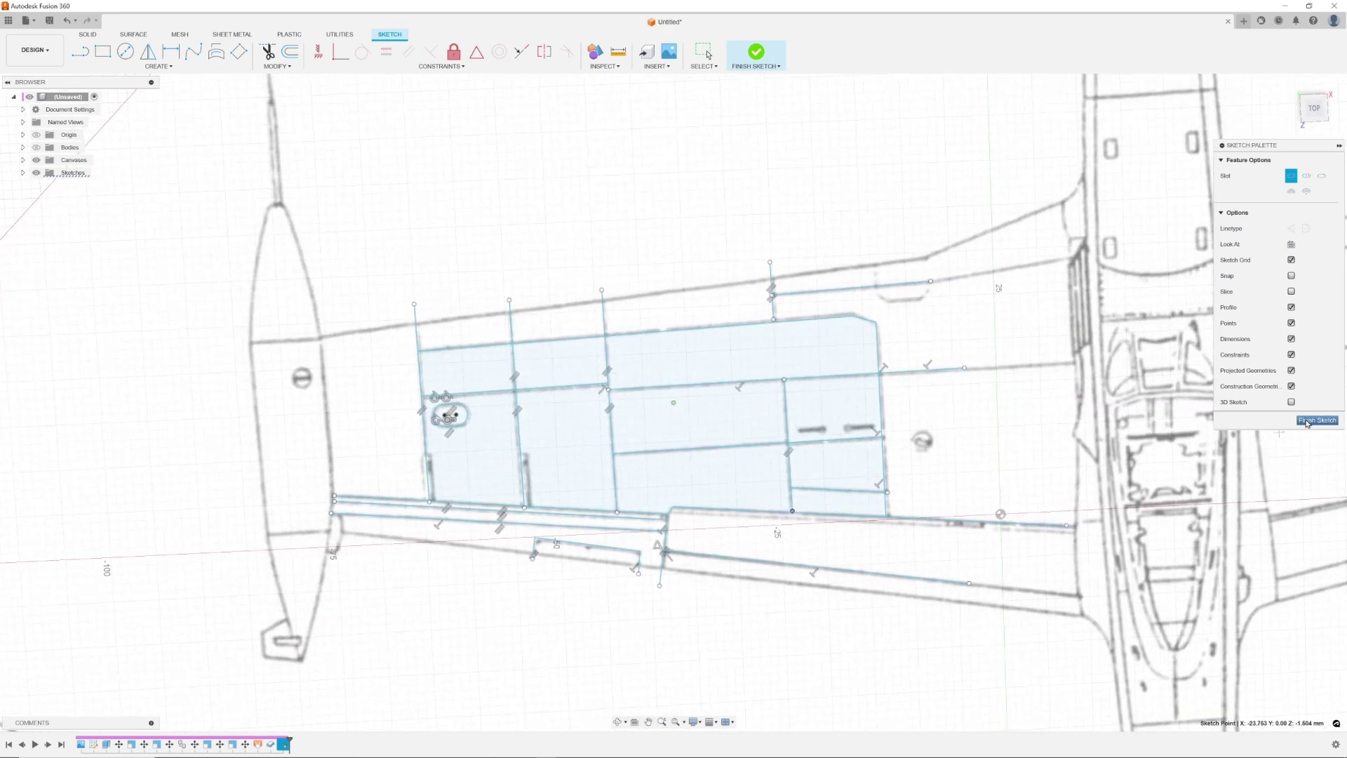
Sketch center-to-center slots over the two narrow openings on the inboard wing panel and finish the sketch
scroll(842, 418, up, 5)
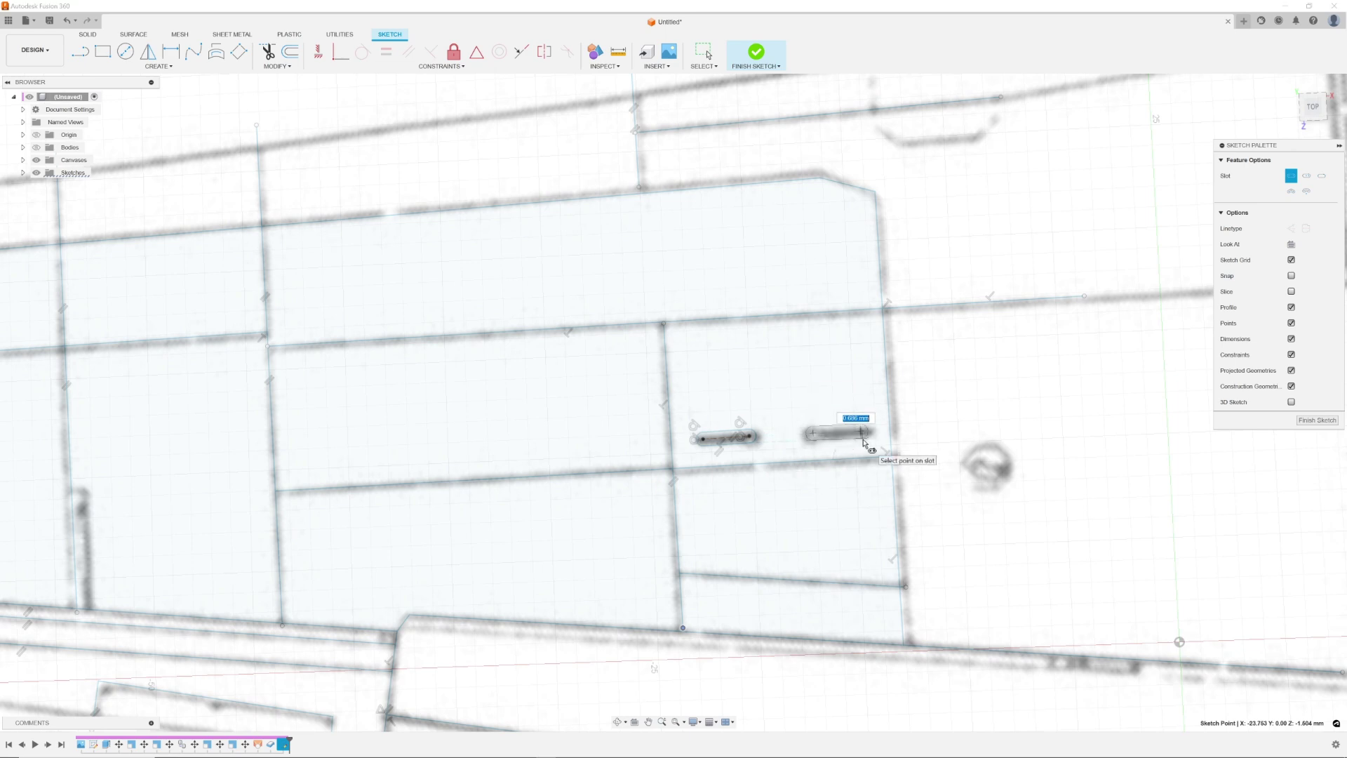
scroll(872, 452, down, 5)
scroll(488, 299, up, 1)
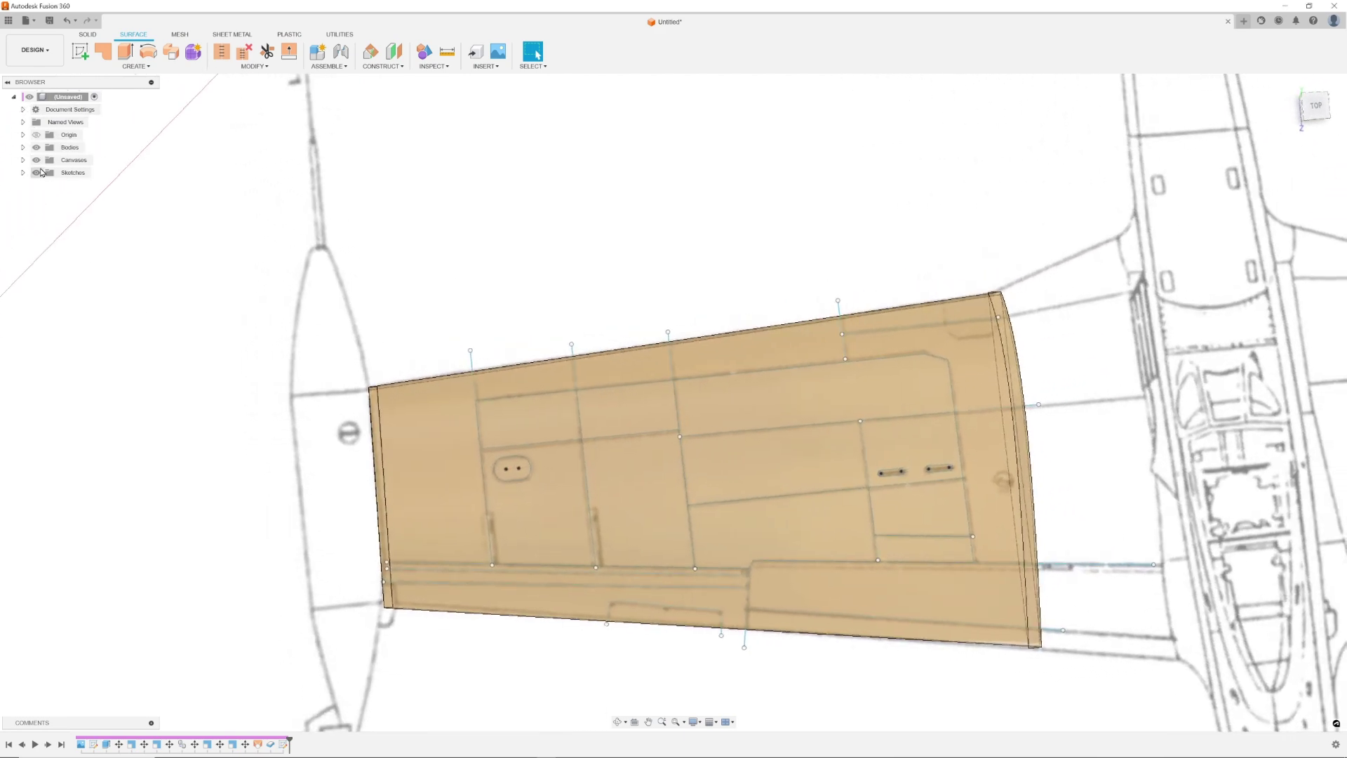
Start a new sketch on the horizontal origin plane and set the wing's upper surface as the target face for Project to Surface
click(36, 147)
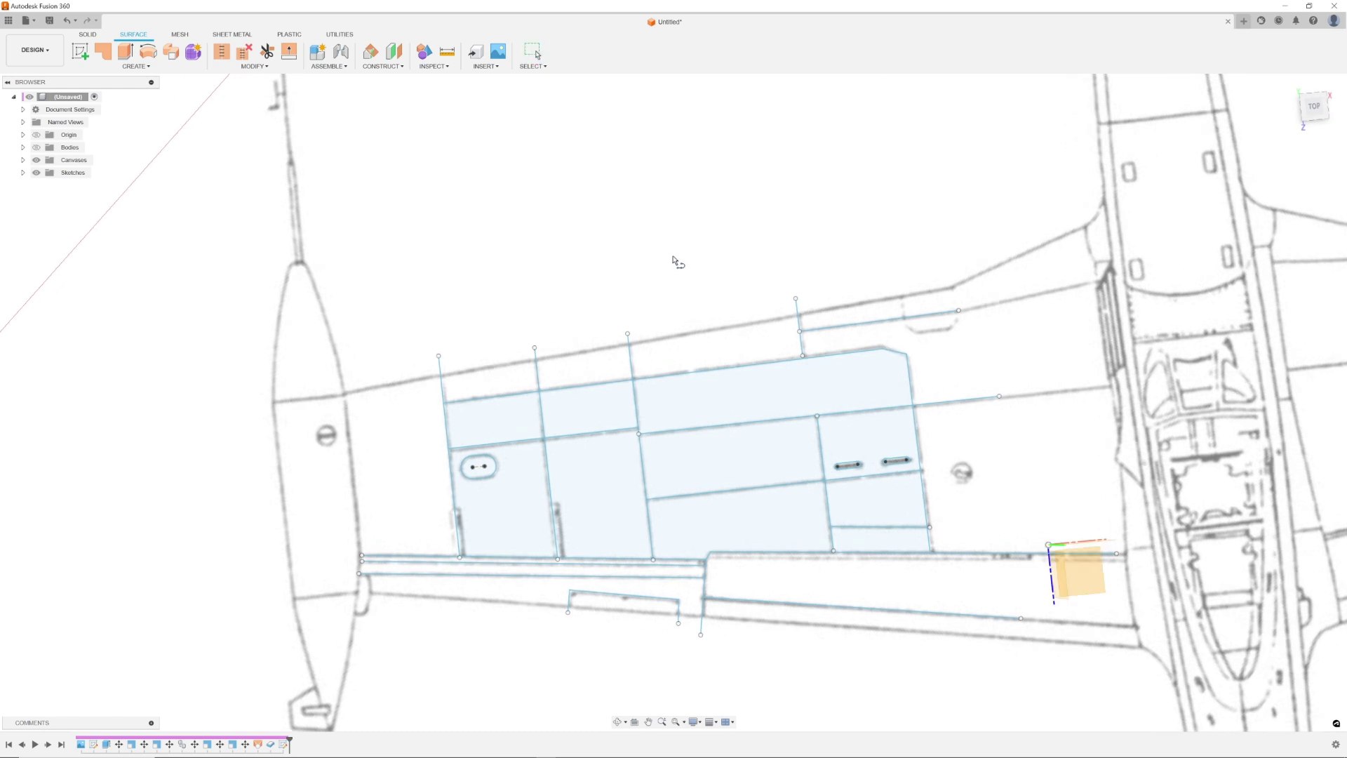
double_click(848, 437)
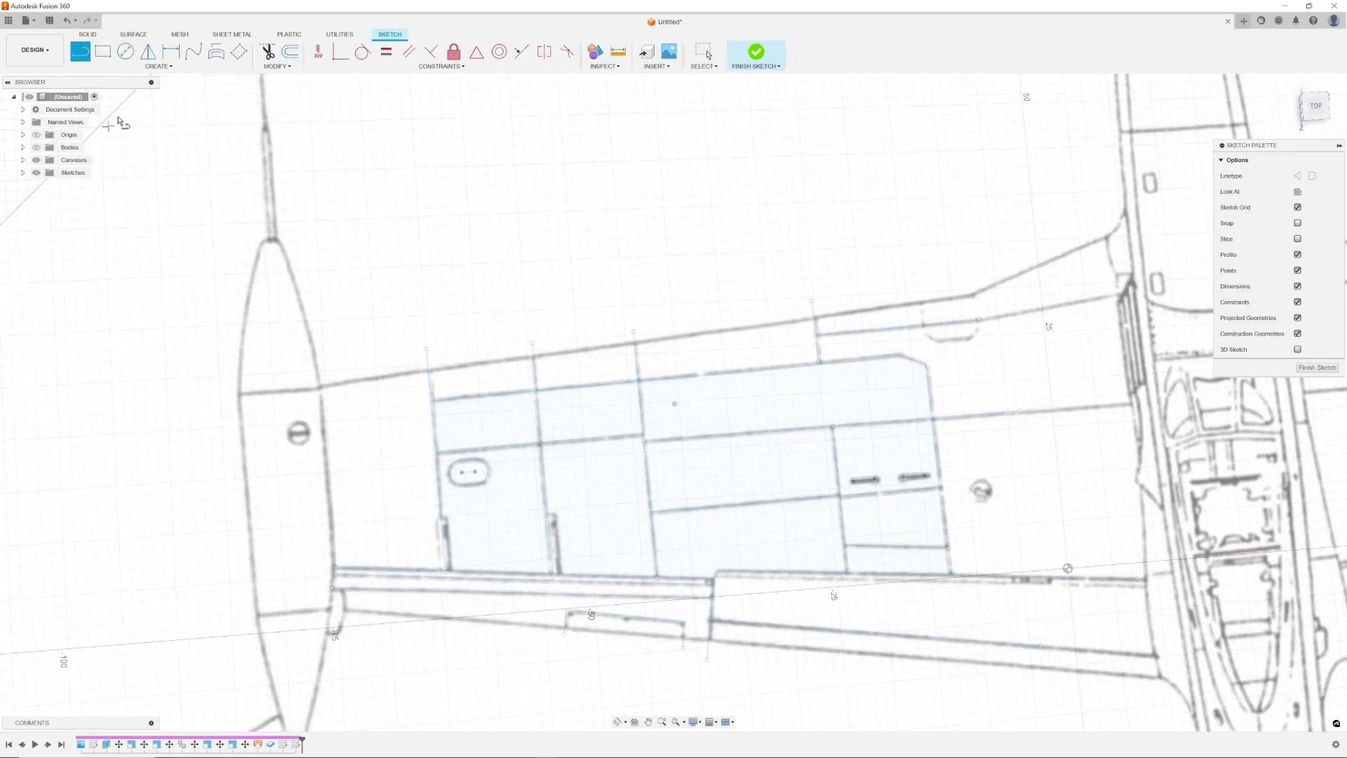
click(158, 67)
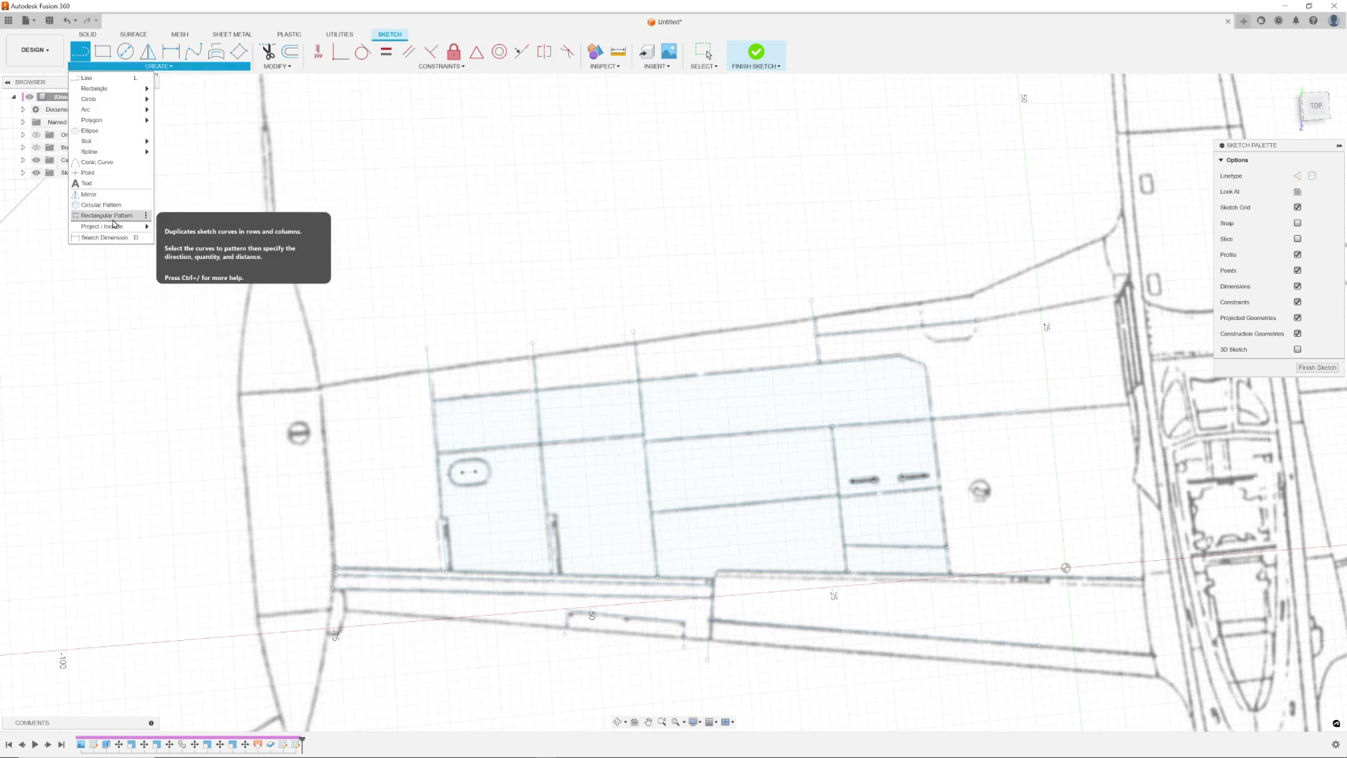
mouse_move(117, 230)
click(181, 259)
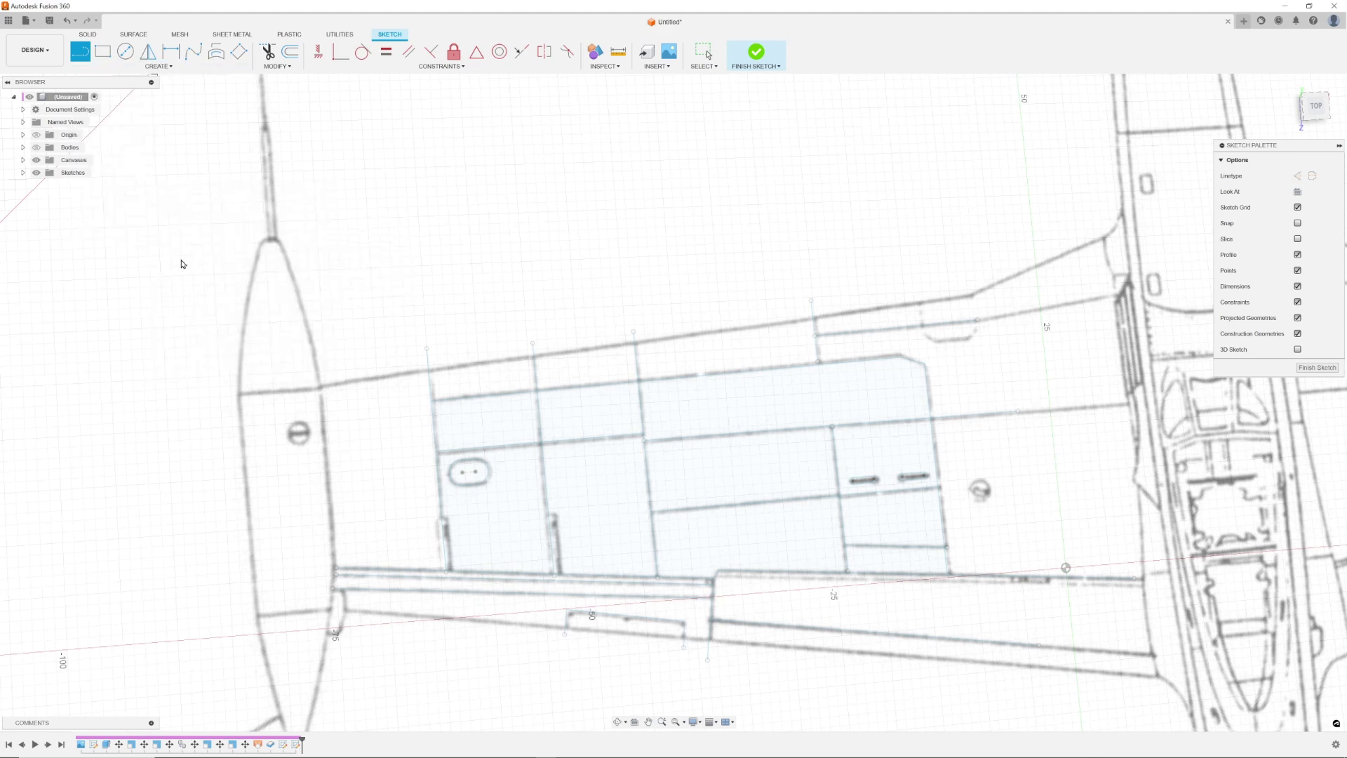
click(37, 148)
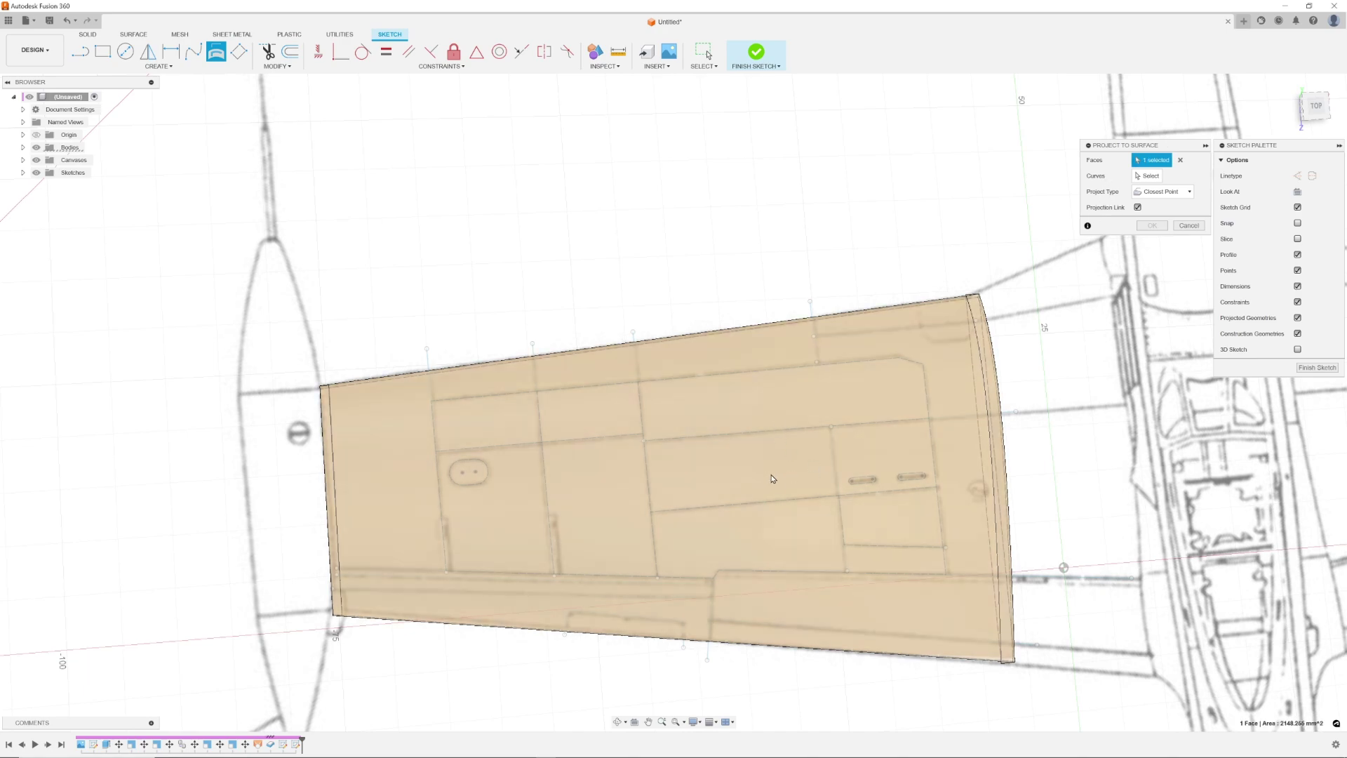
shift+middle_drag(775, 483, 477, 393)
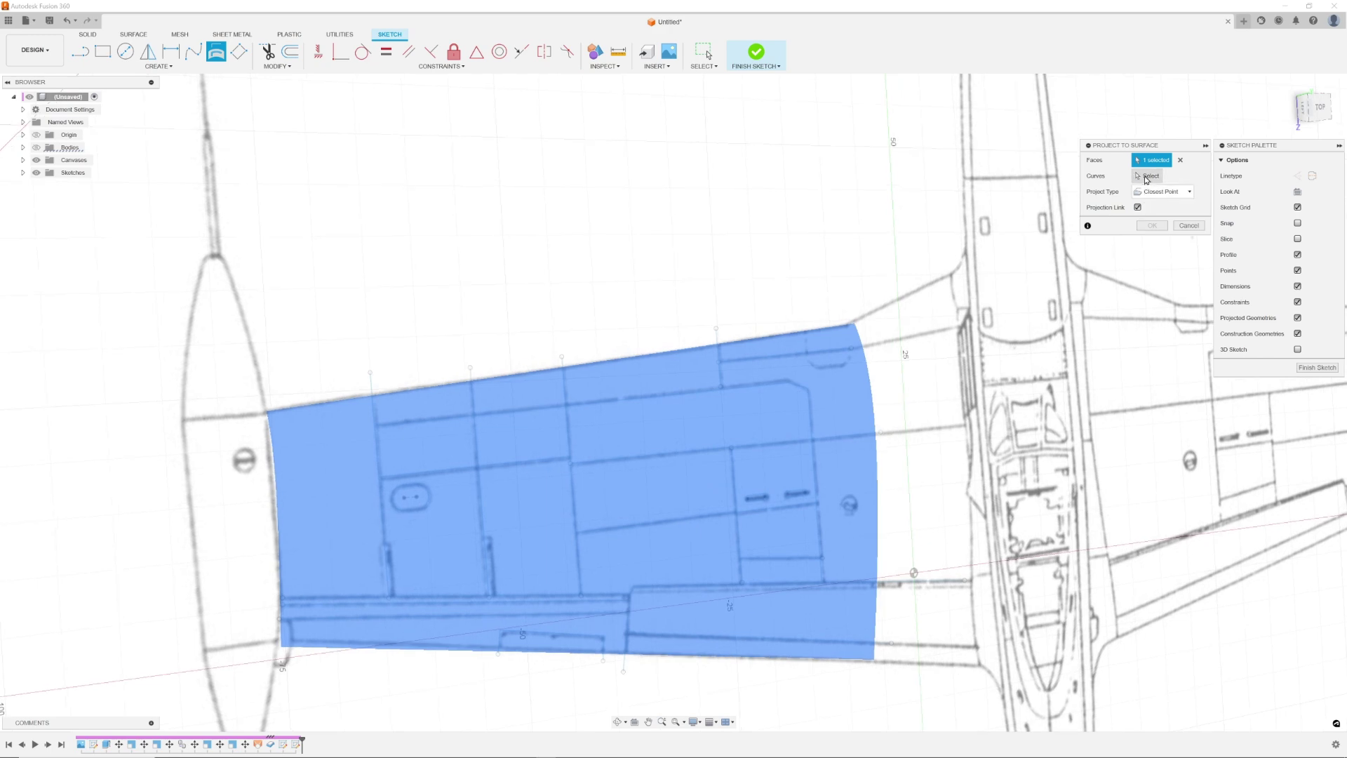
Select the outer chordwise panel lines, the forward and outer spanwise lines and the rounded access panel outline as curves to project
click(1147, 179)
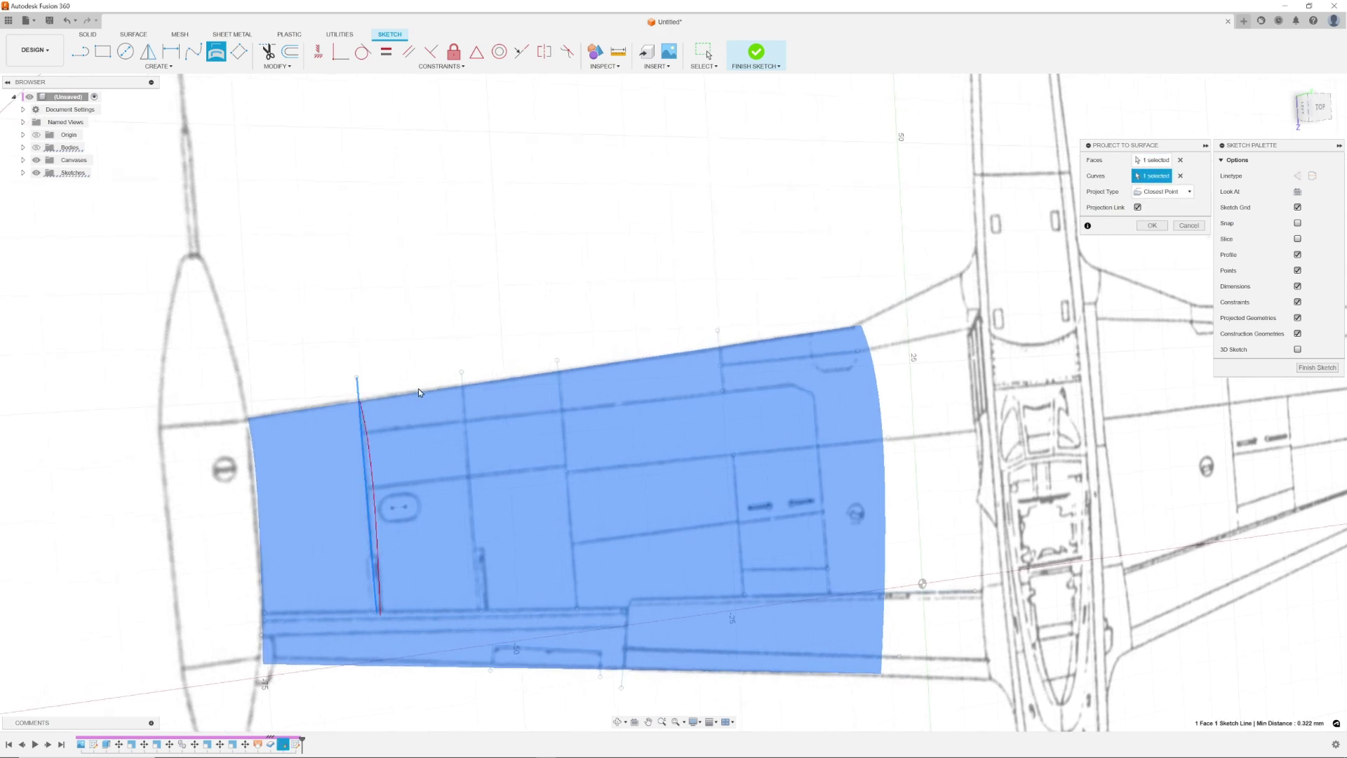
click(561, 377)
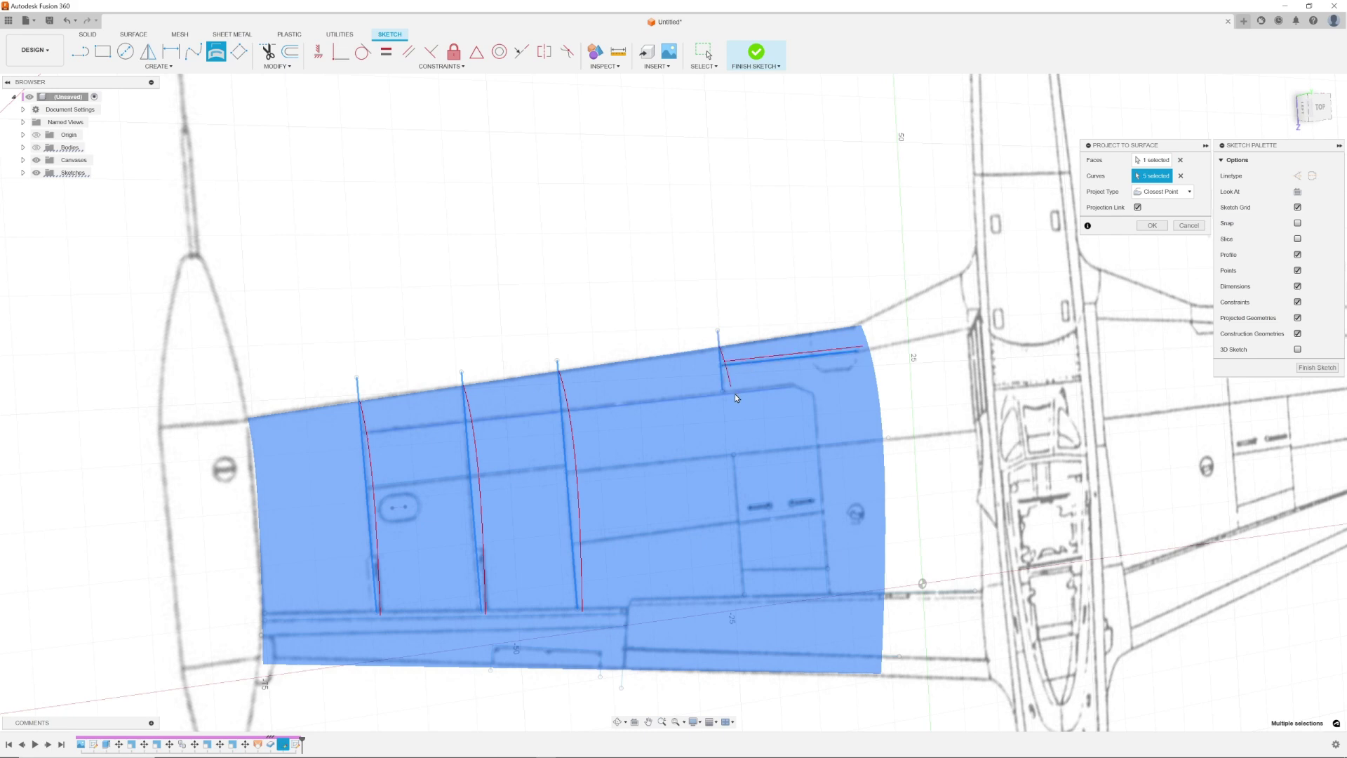
click(672, 402)
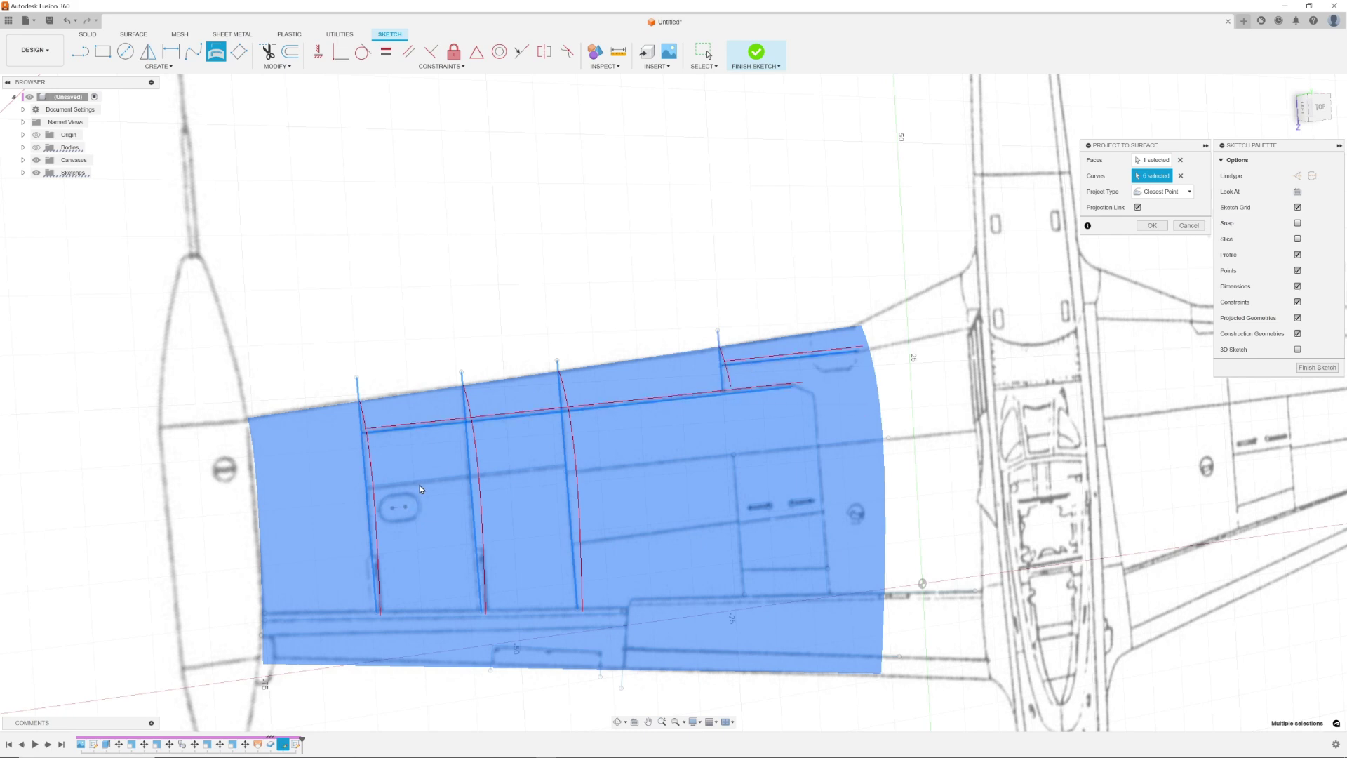
click(423, 481)
click(404, 523)
scroll(405, 532, up, 3)
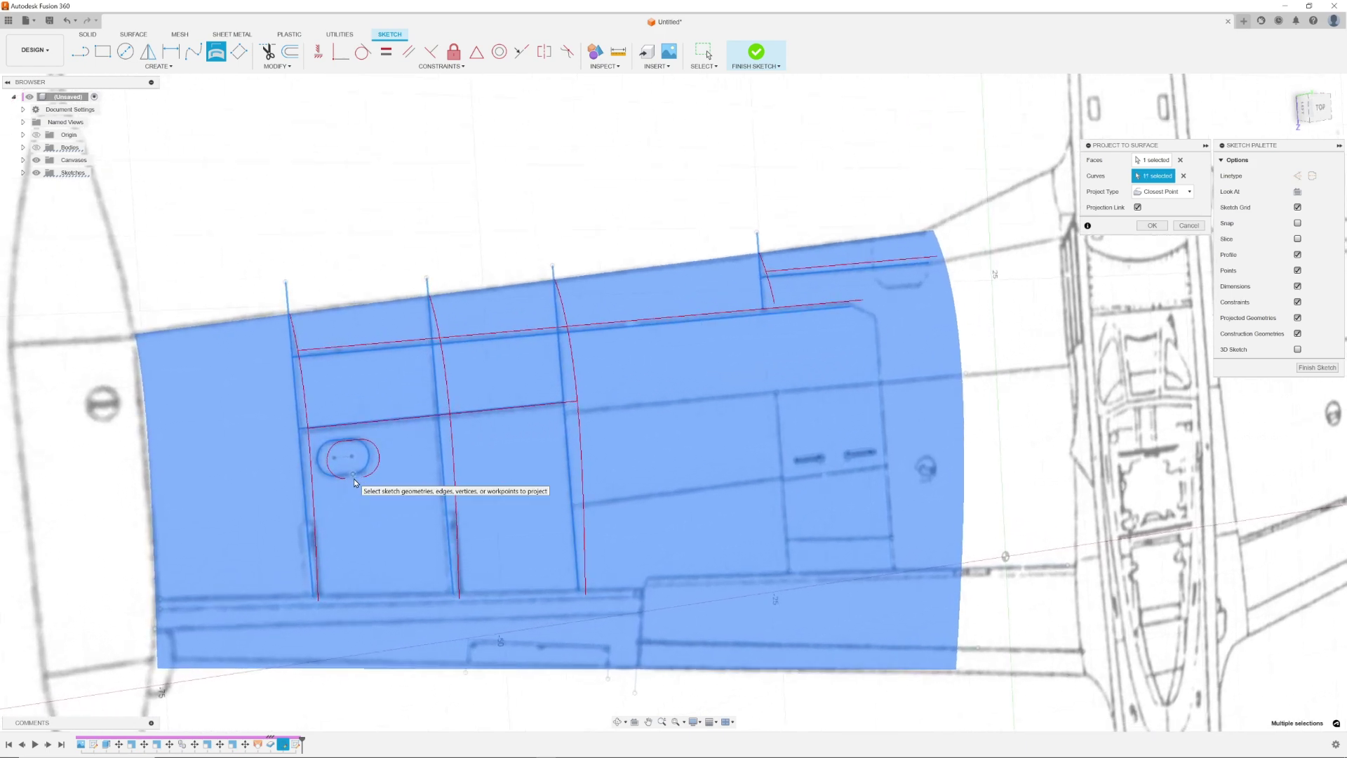
click(354, 477)
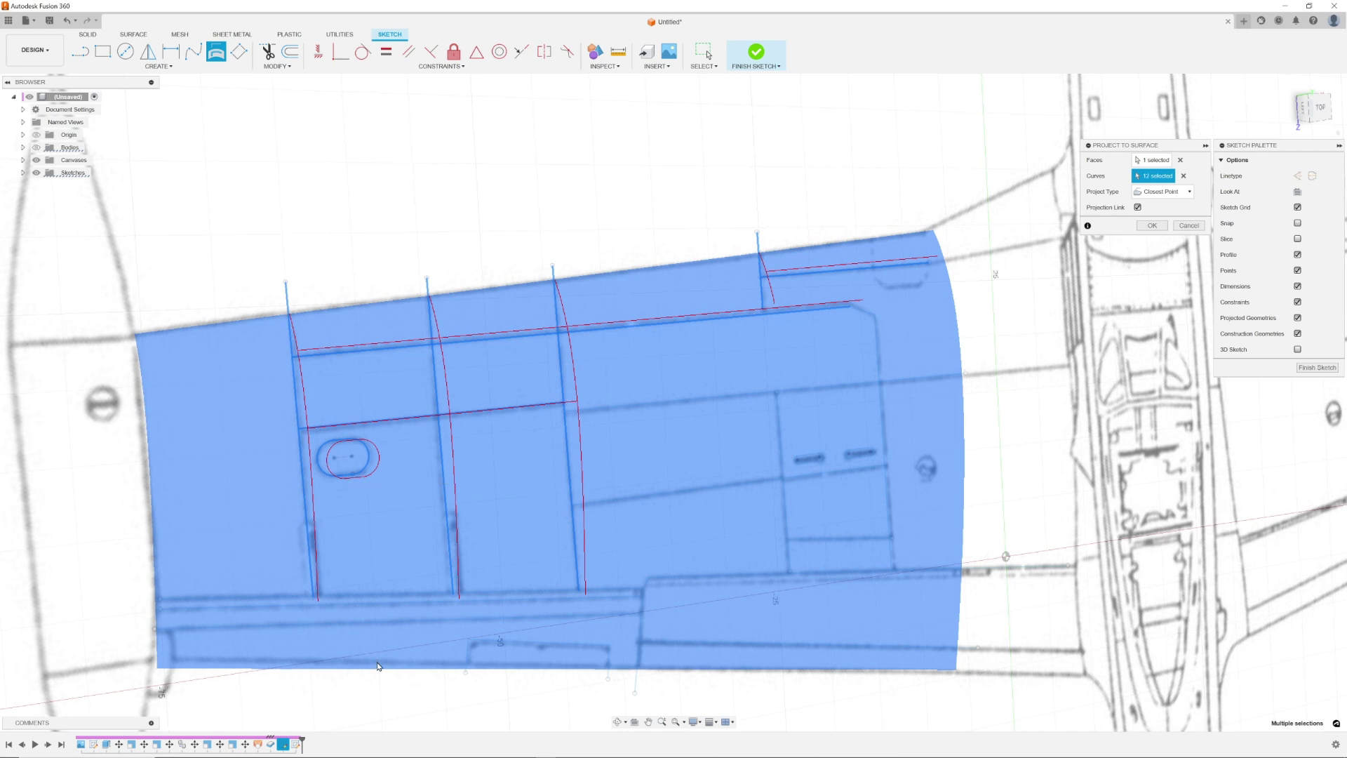
Add the aileron hinge line, the parallel aileron lines and the flap's forward edge to the curves to project
shift+middle_drag(377, 665, 486, 550)
click(500, 545)
click(511, 545)
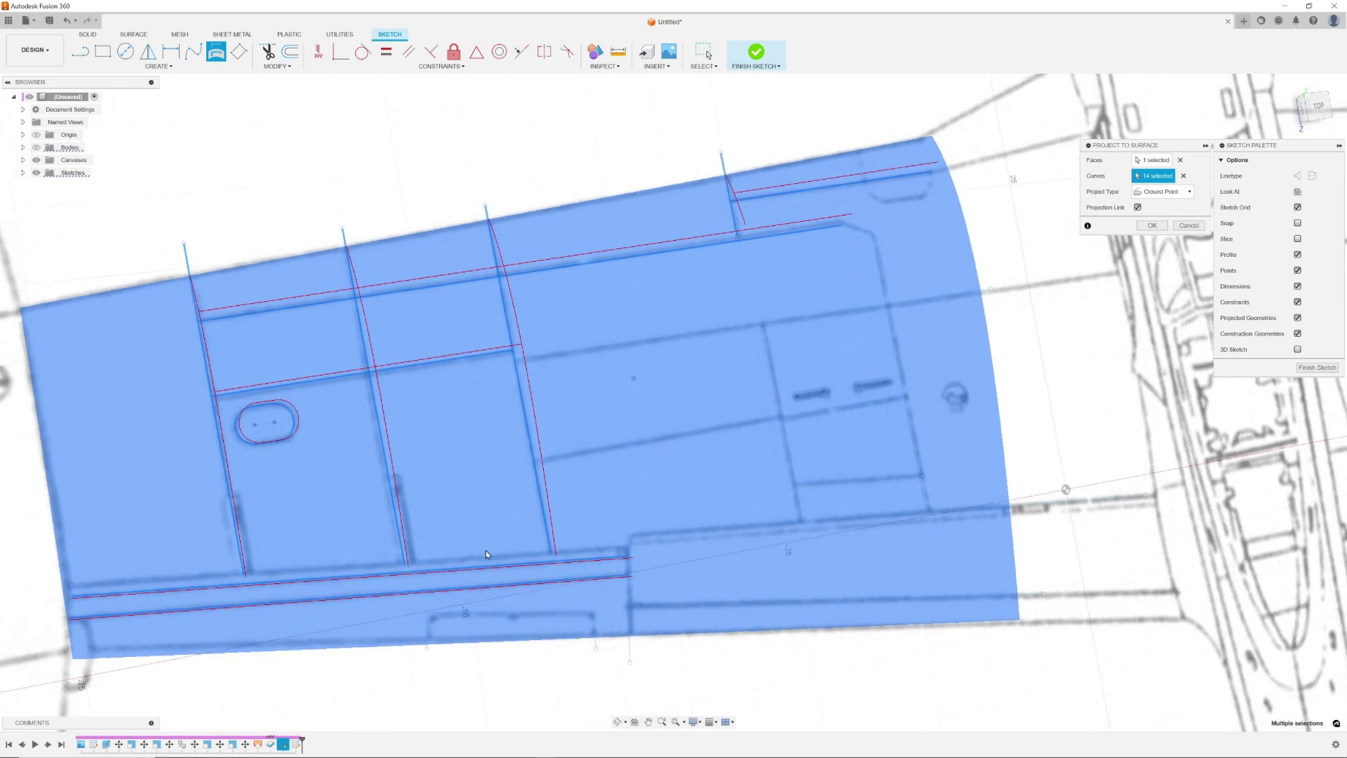
click(482, 559)
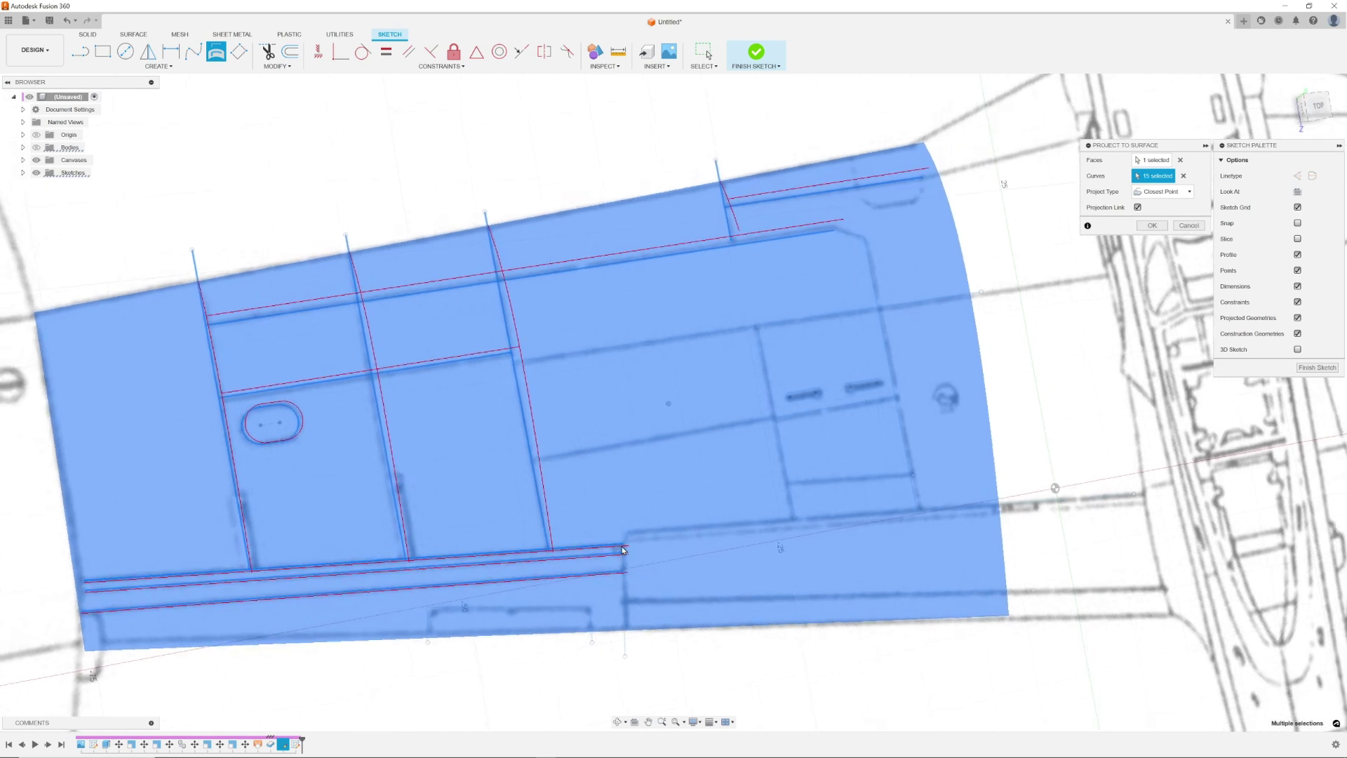
click(676, 528)
scroll(702, 512, down, 1)
Add the inboard chordwise and spanwise panel lines and the flap's spanwise line to the curves to project
click(780, 462)
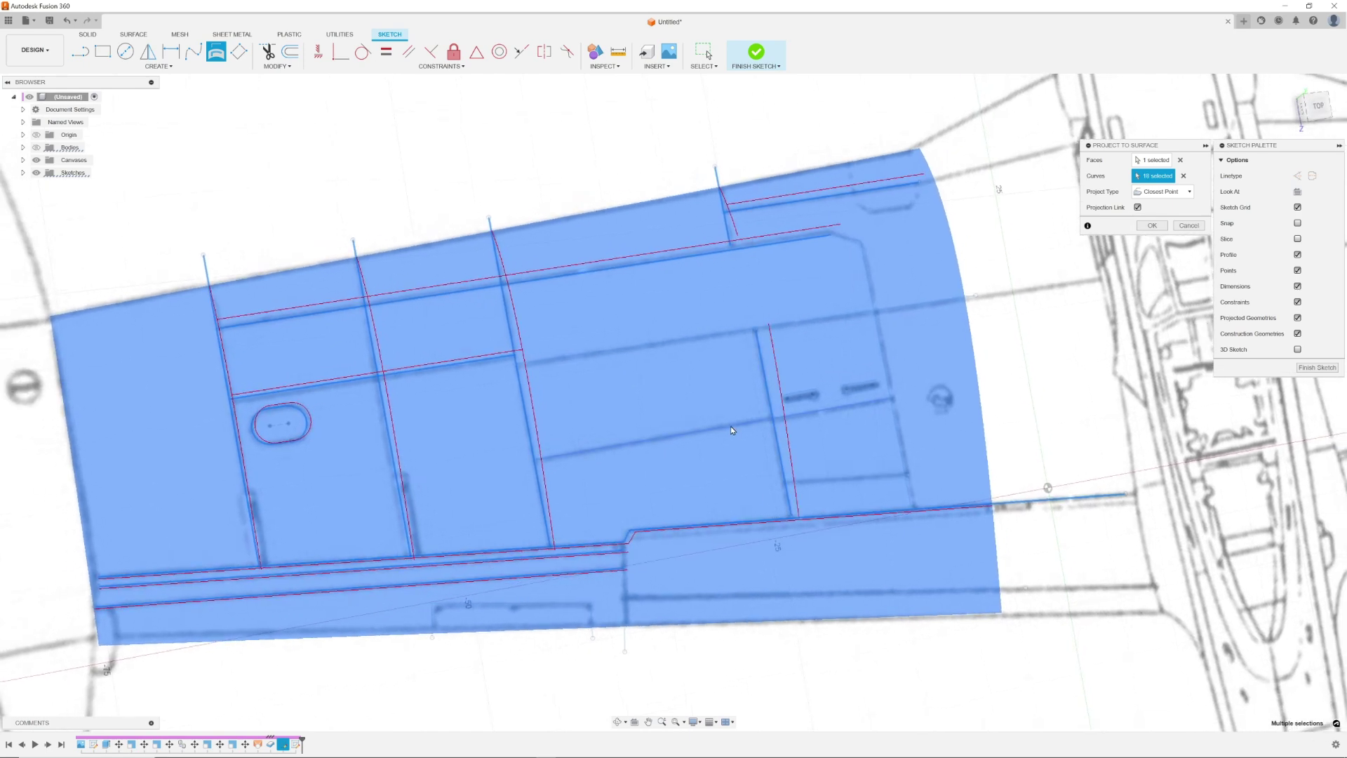
click(730, 427)
scroll(772, 456, down, 1)
scroll(824, 479, up, 2)
click(824, 499)
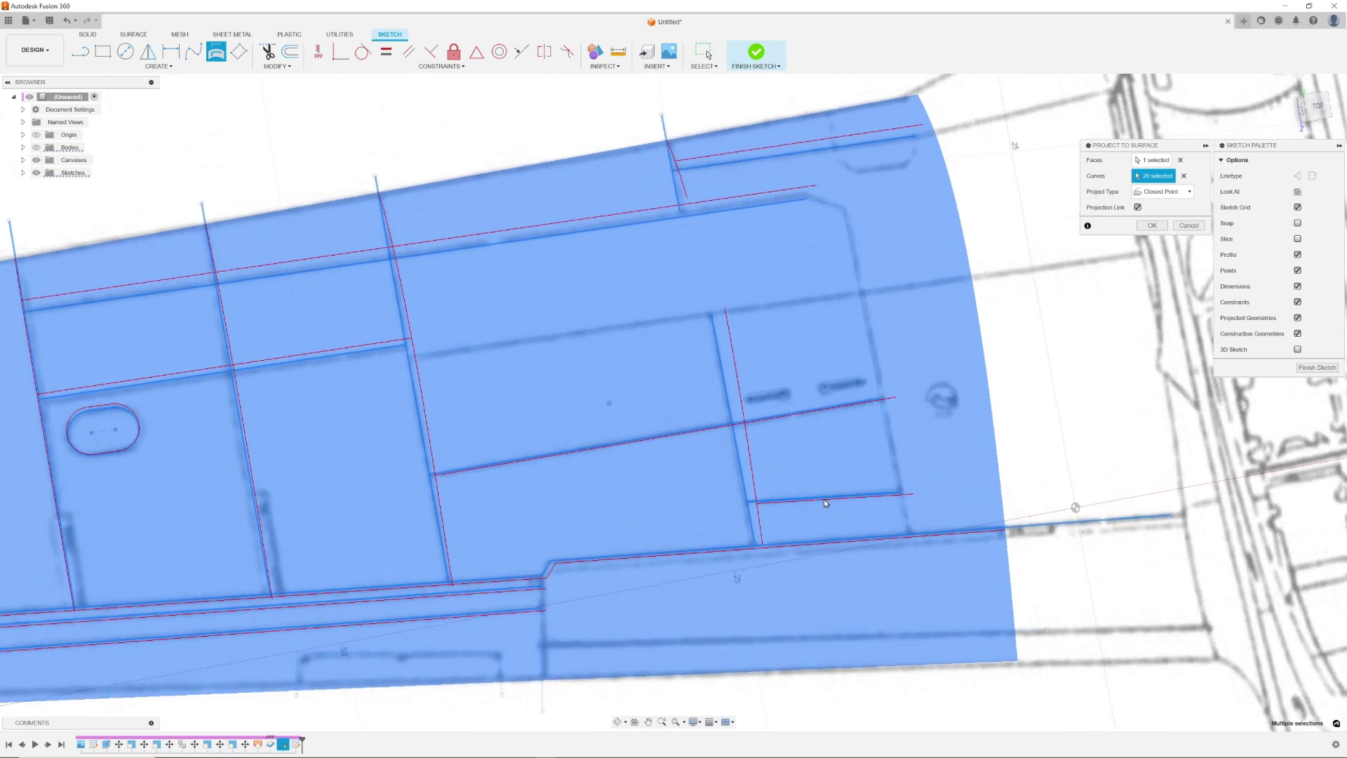
shift+middle_drag(824, 499, 742, 676)
click(752, 666)
scroll(807, 562, up, 2)
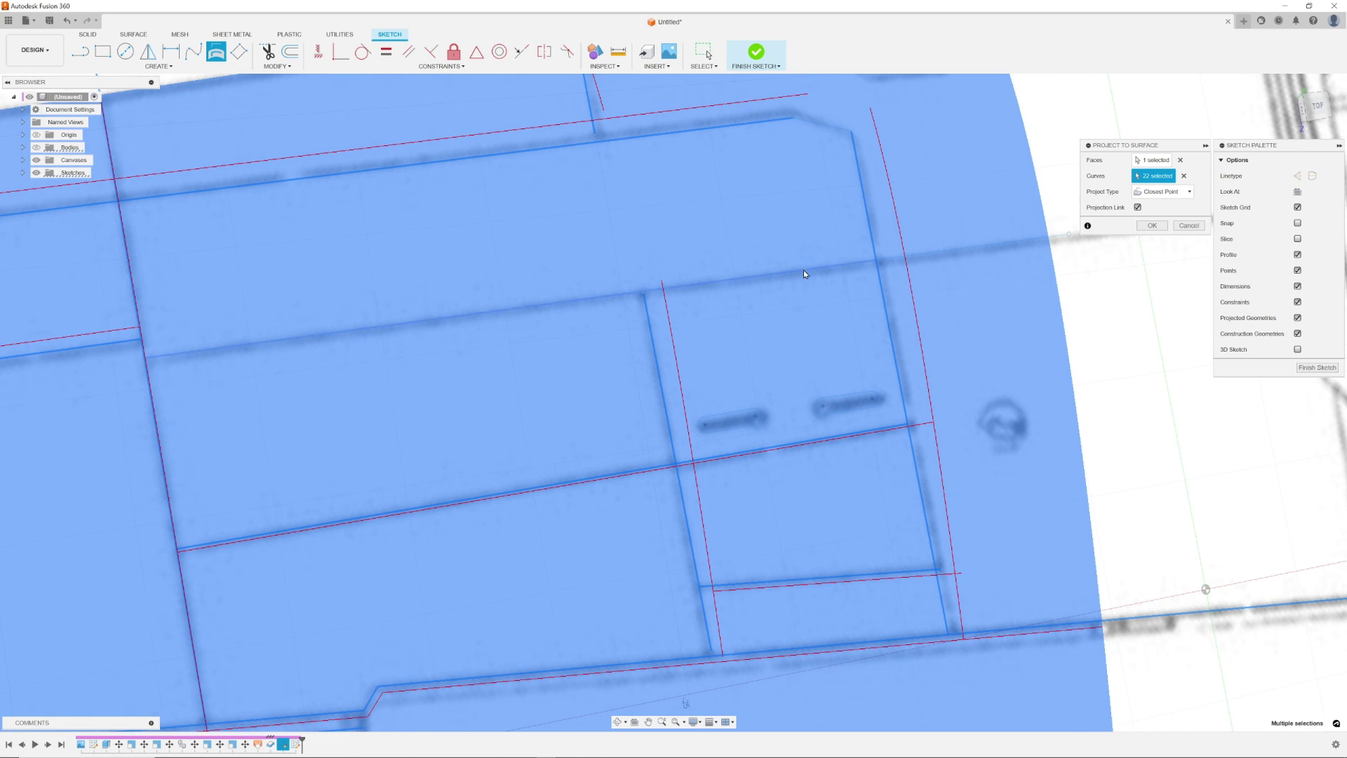
click(805, 272)
Add the outlines of the two narrow inboard slots to the curves to project
scroll(675, 326, down, 1)
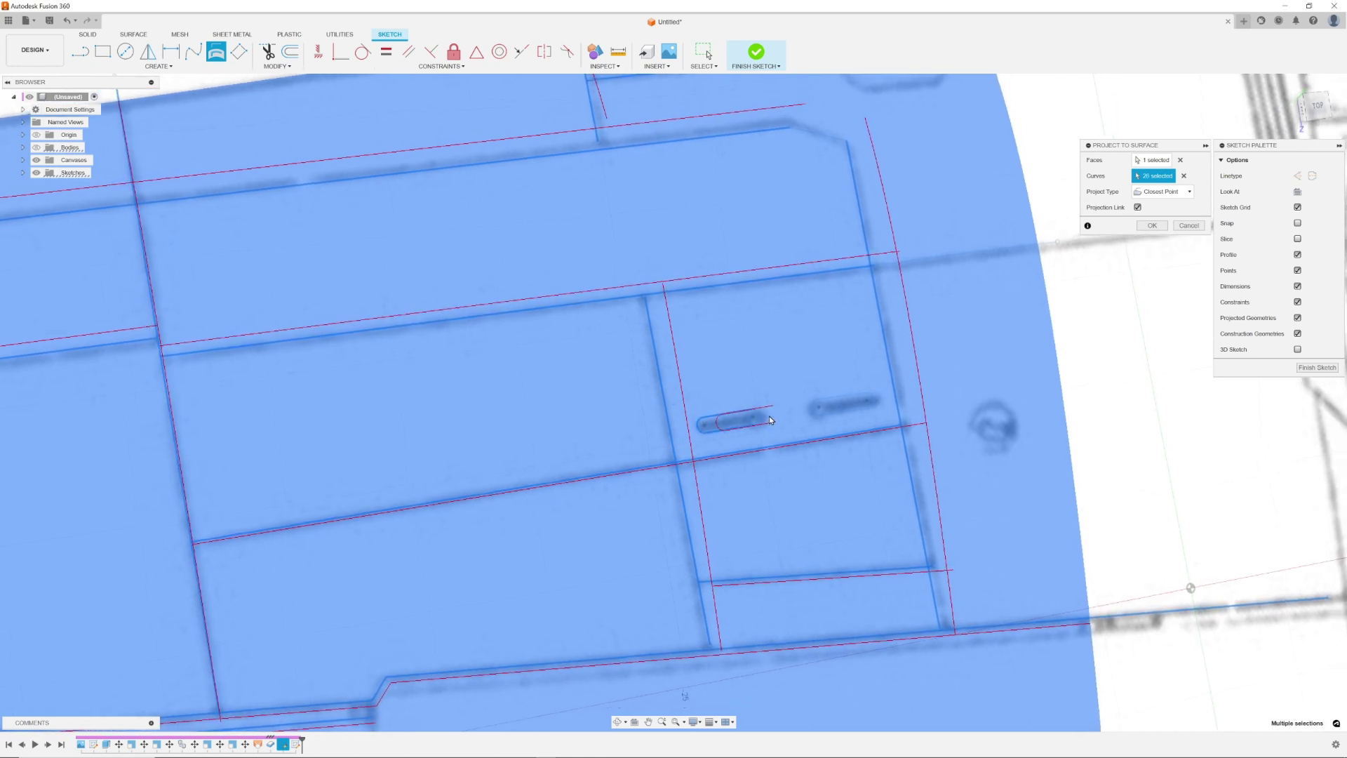
mouse_move(769, 417)
shift+middle_down()
mouse_move(756, 421)
mouse_move(852, 421)
shift+middle_up()
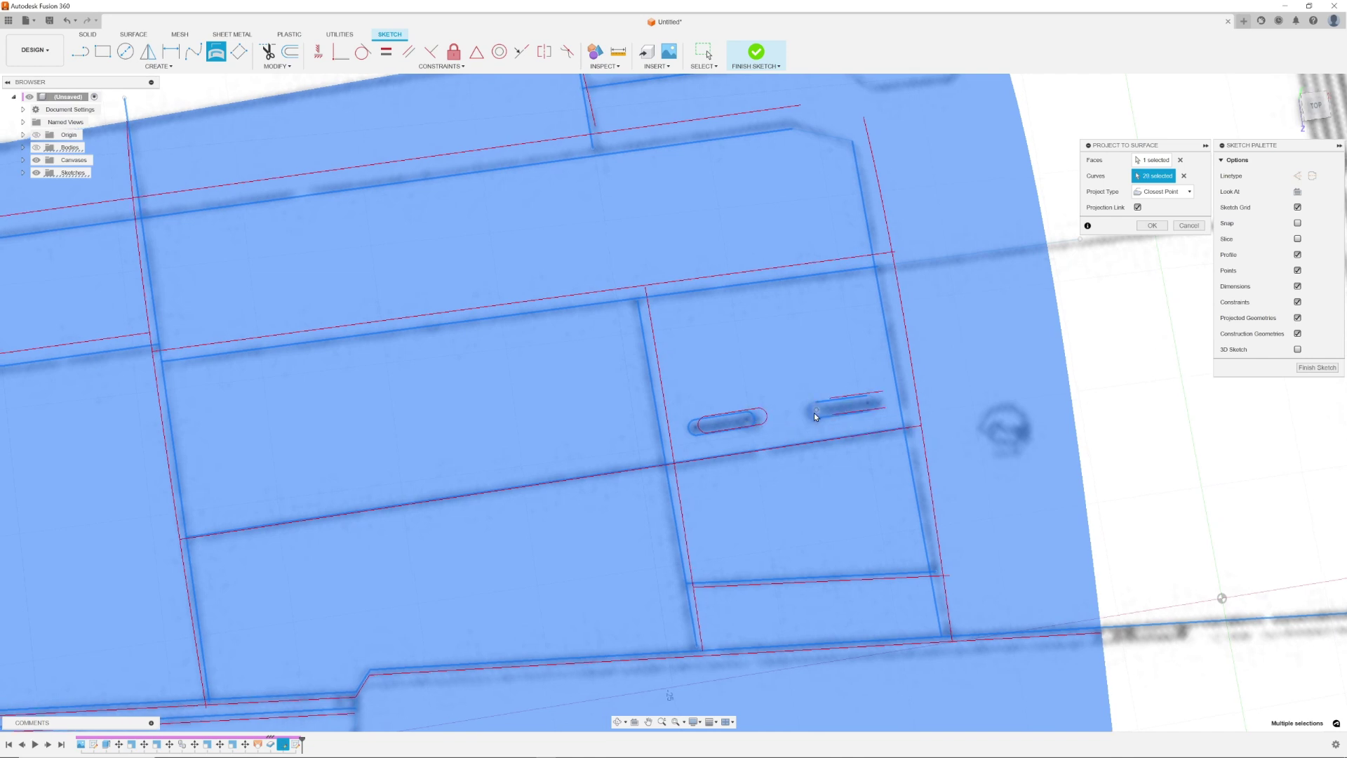
click(877, 401)
scroll(863, 390, down, 3)
mouse_move(626, 300)
shift+middle_down()
mouse_move(613, 365)
mouse_move(431, 517)
mouse_move(256, 303)
shift+middle_up()
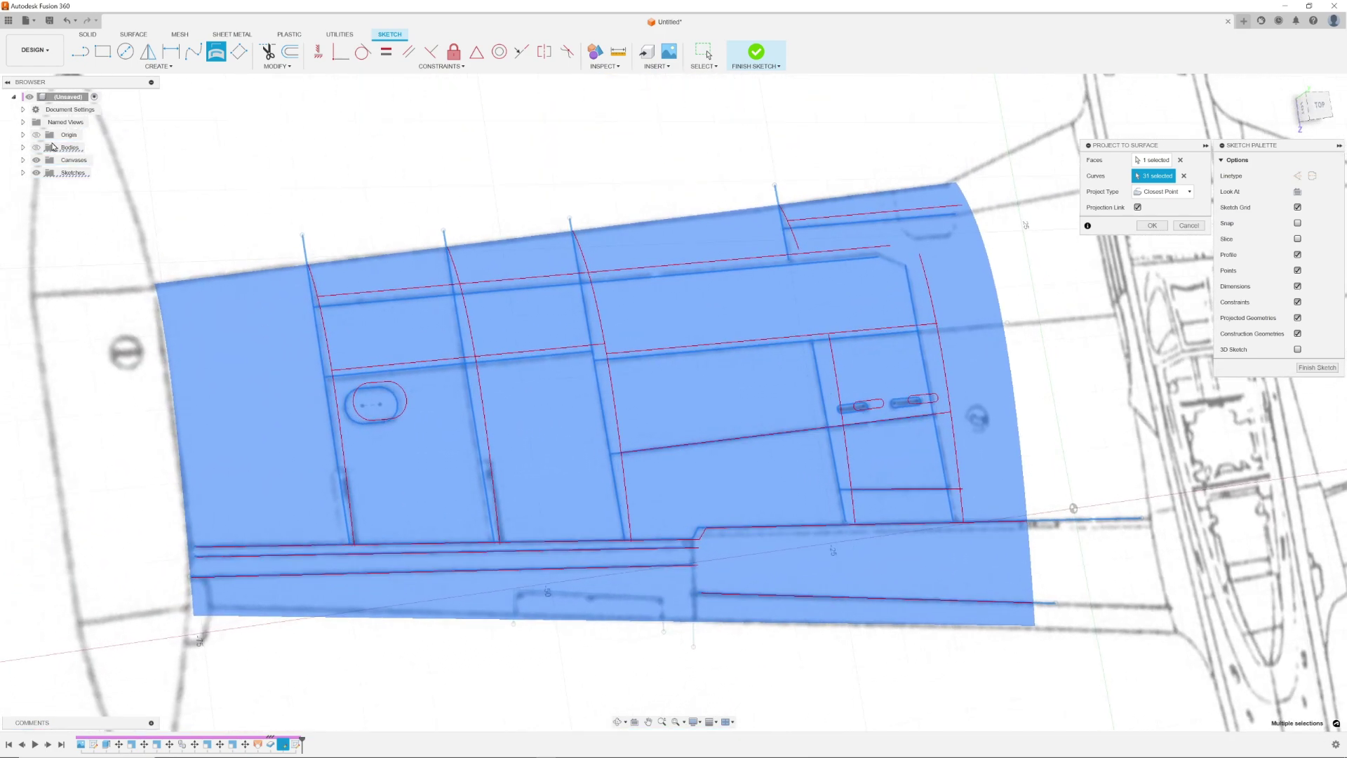
Add the chordwise aileron-flap split line to the Closest Point projection onto the wing and finish the sketch
mouse_move(63, 171)
shift+middle_down()
mouse_move(325, 418)
mouse_move(640, 580)
mouse_move(646, 562)
mouse_move(747, 579)
mouse_move(726, 623)
shift+middle_up()
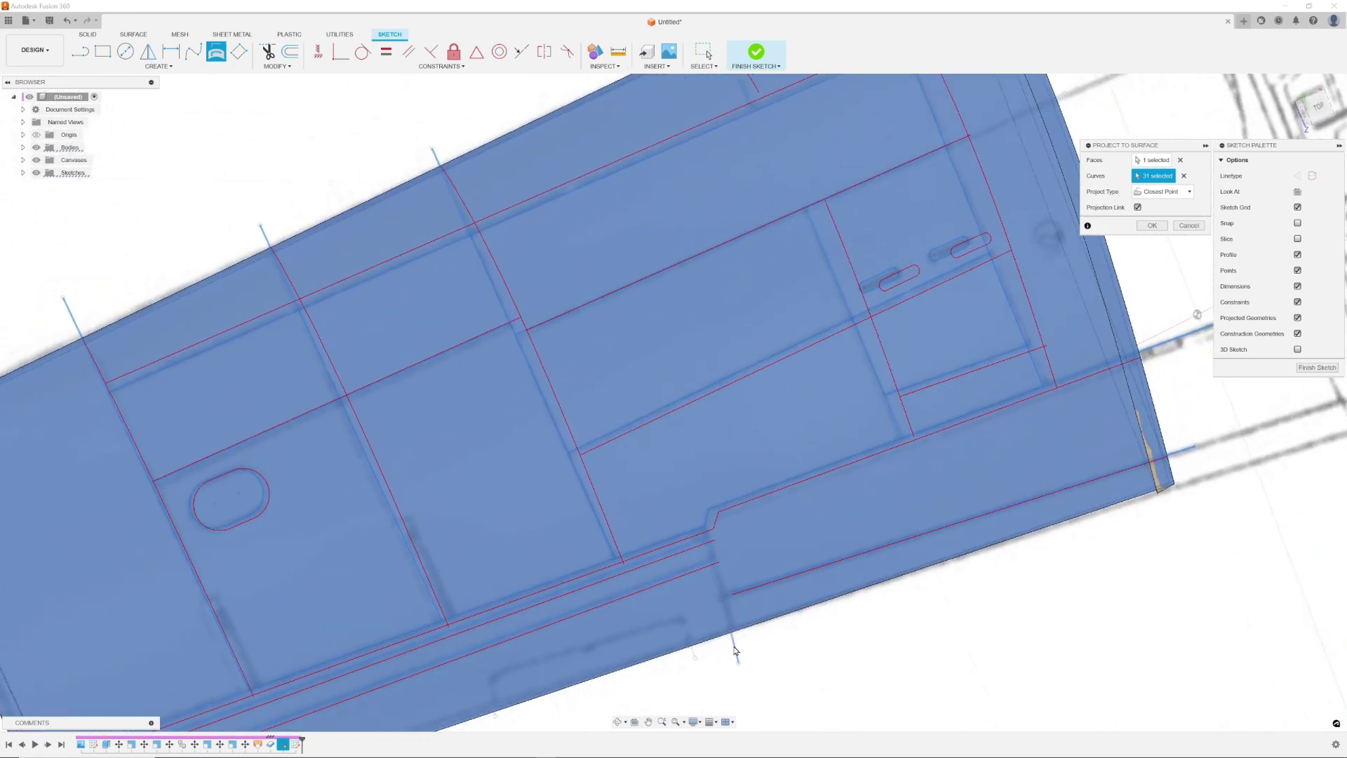
click(742, 649)
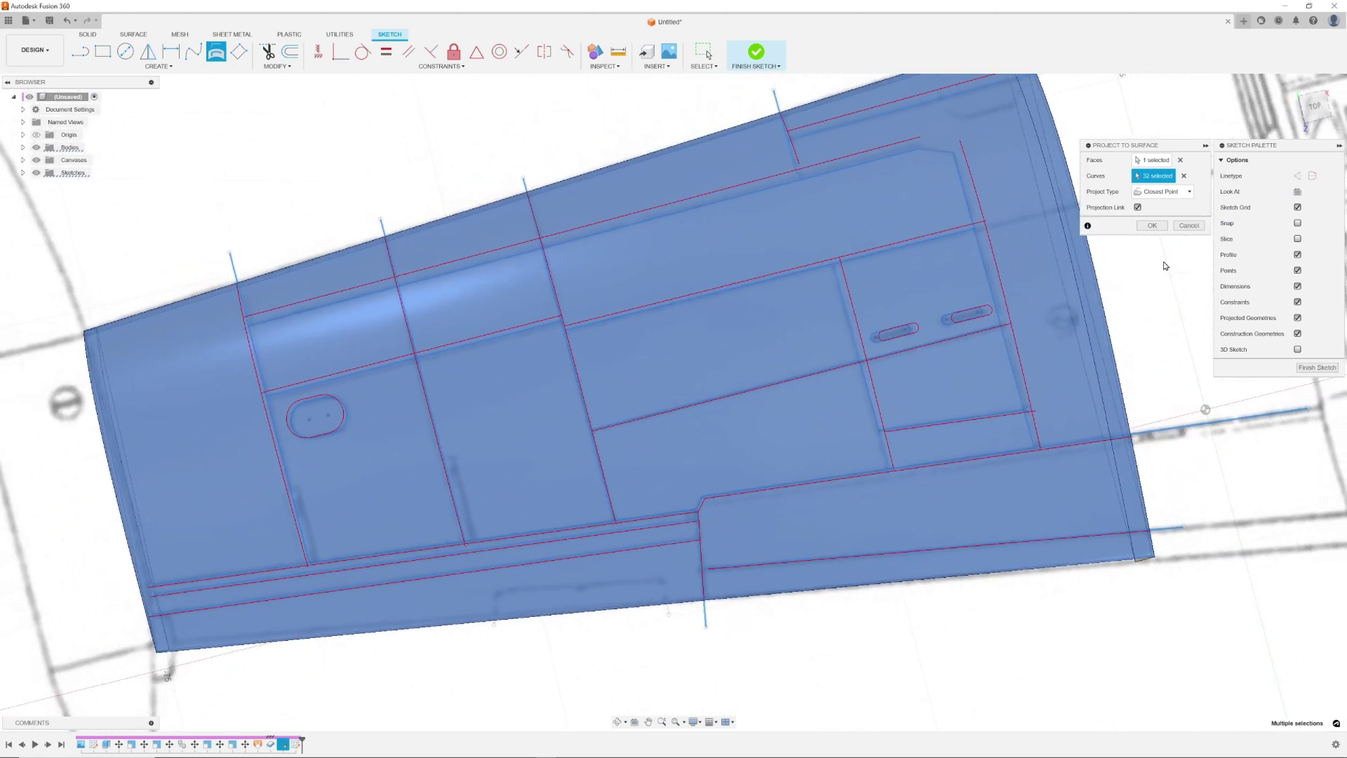
click(1152, 226)
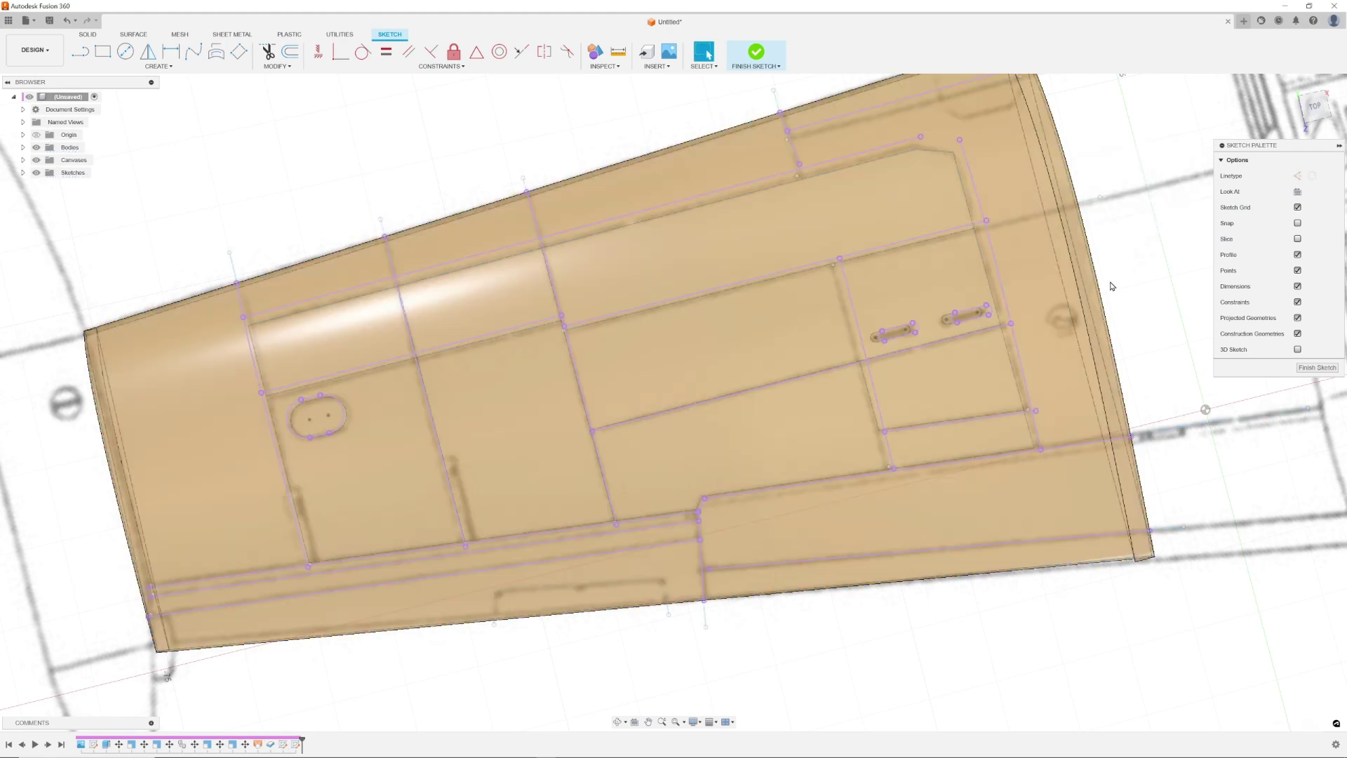
shift+middle_drag(1113, 286, 1151, 572)
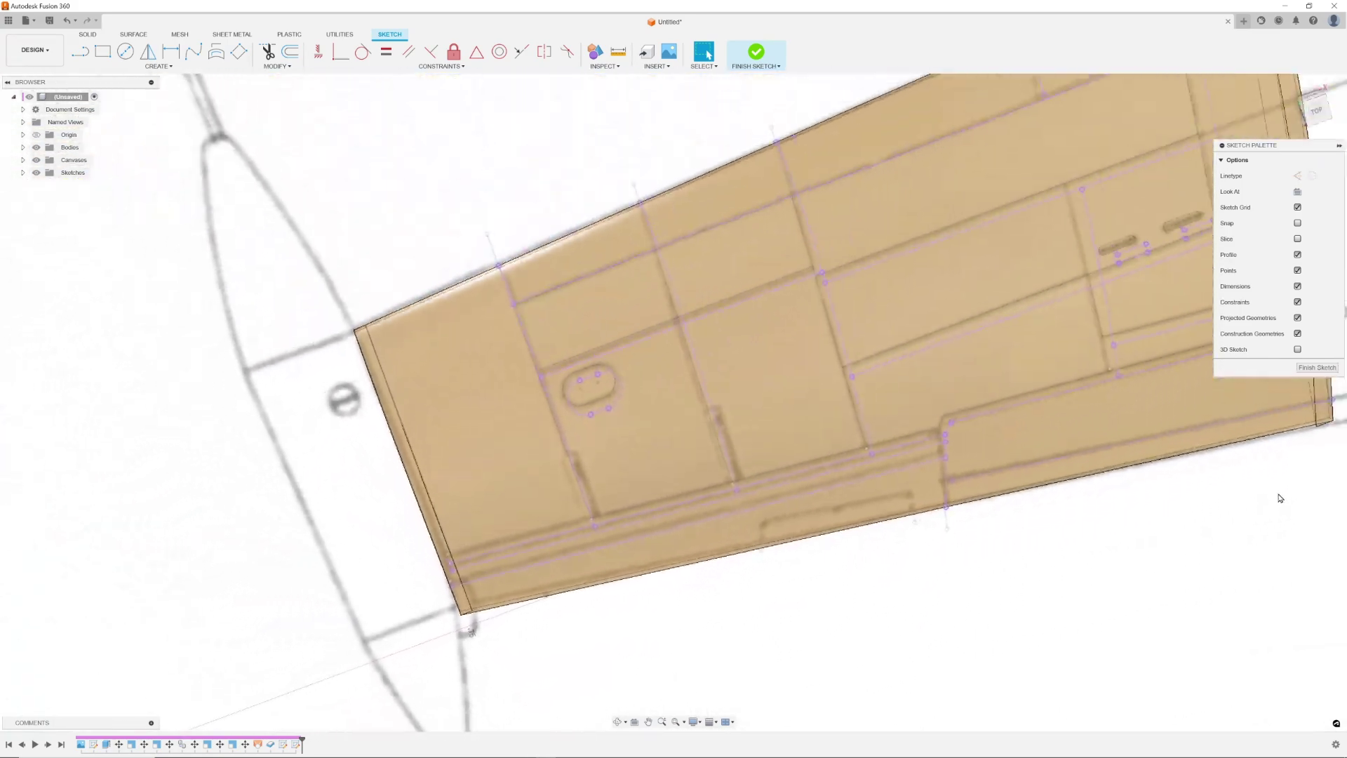
shift+middle_drag(1326, 401, 1316, 370)
click(756, 53)
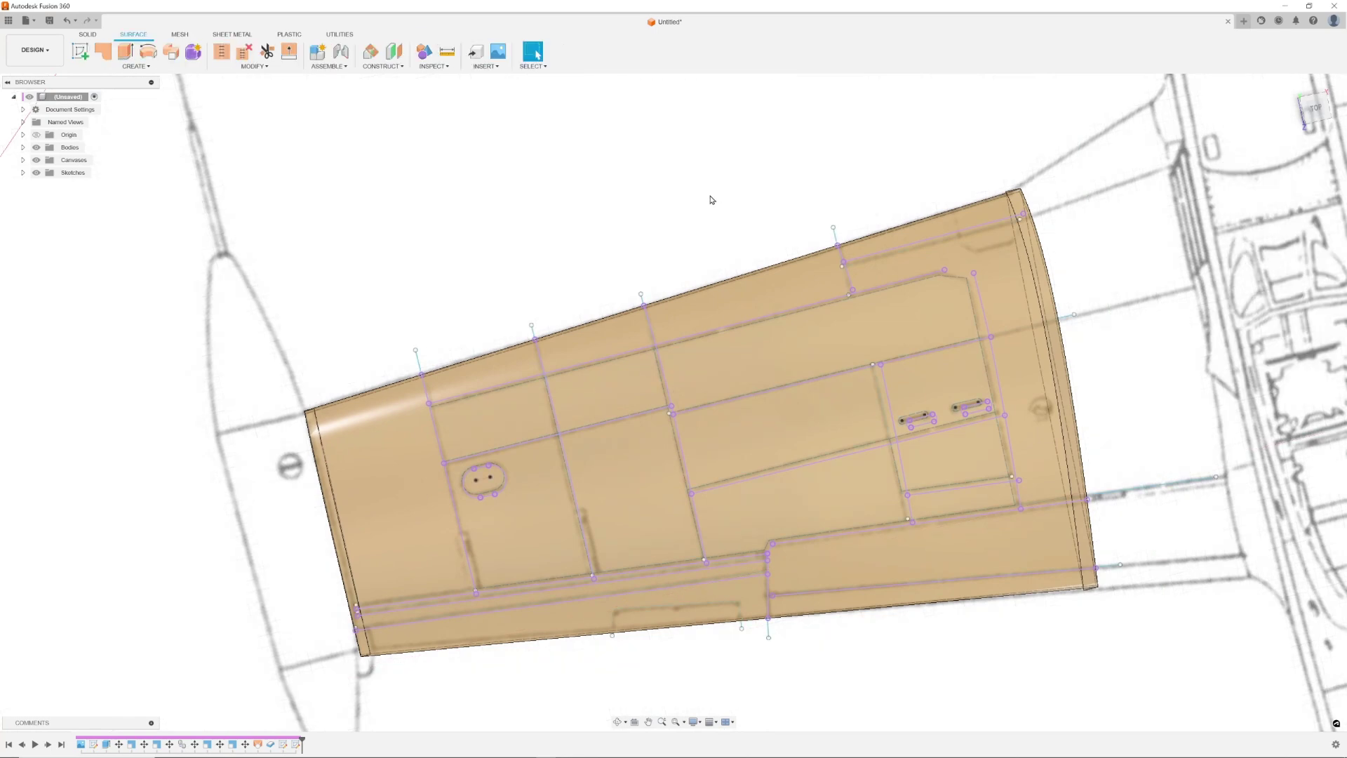
Cut a 0.2 mm circular pipe groove into the wing along the projected forward spanwise panel line
click(22, 173)
scroll(451, 234, down, 2)
scroll(421, 230, up, 2)
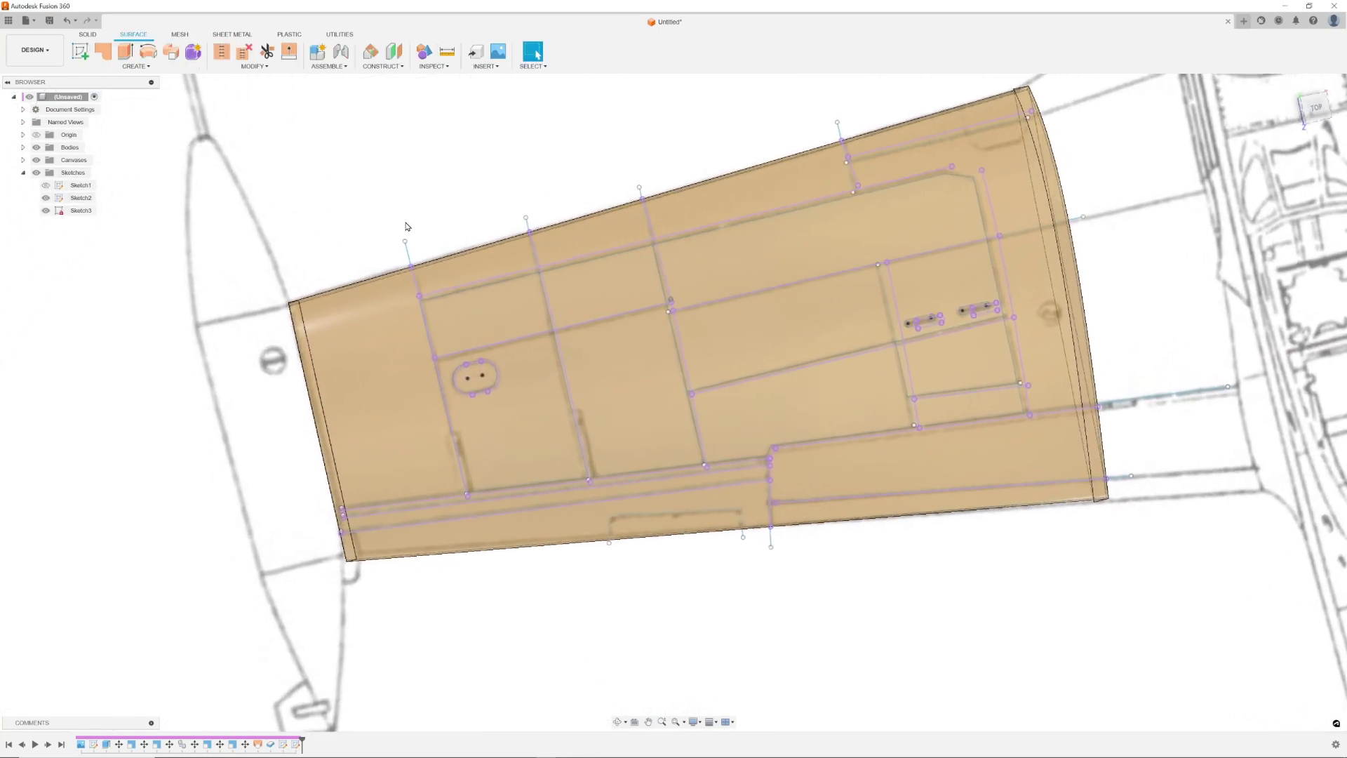
scroll(406, 226, up, 2)
click(88, 33)
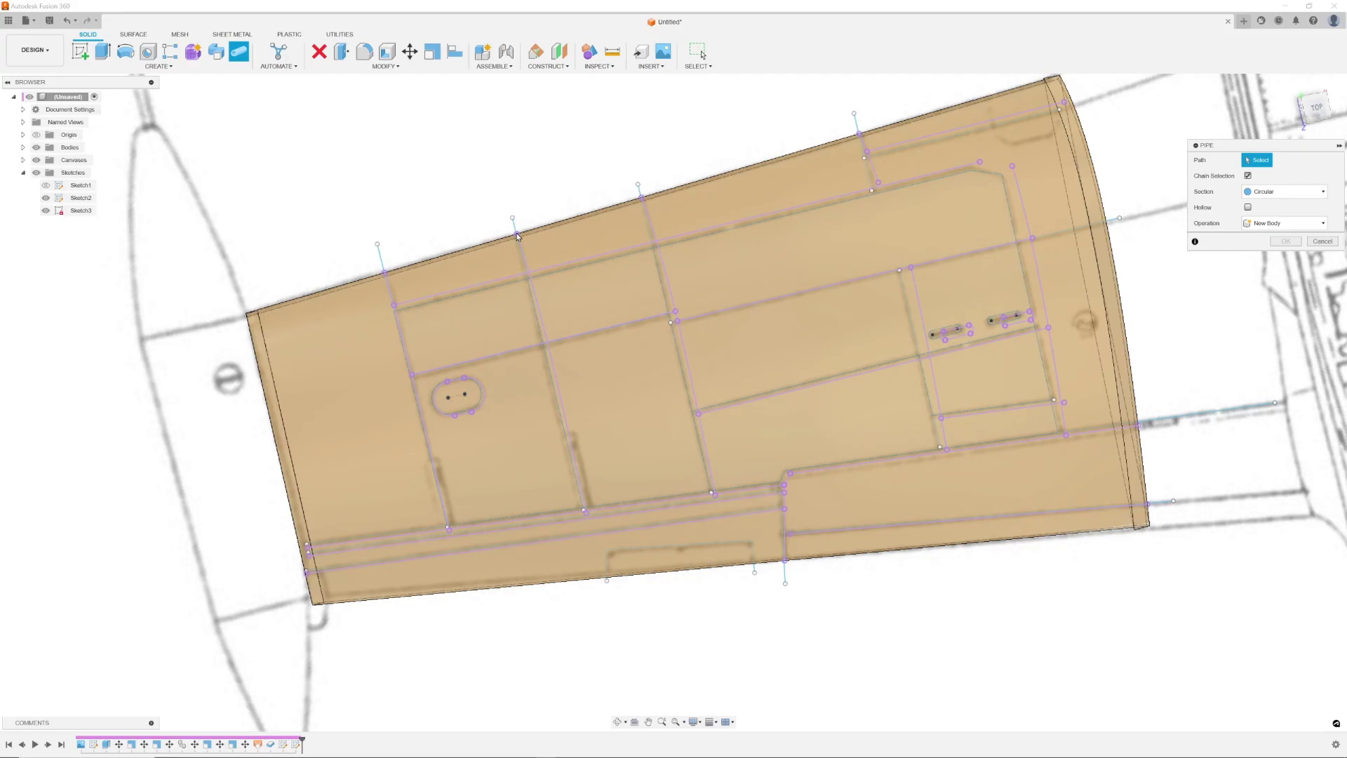
click(701, 231)
text(.2)
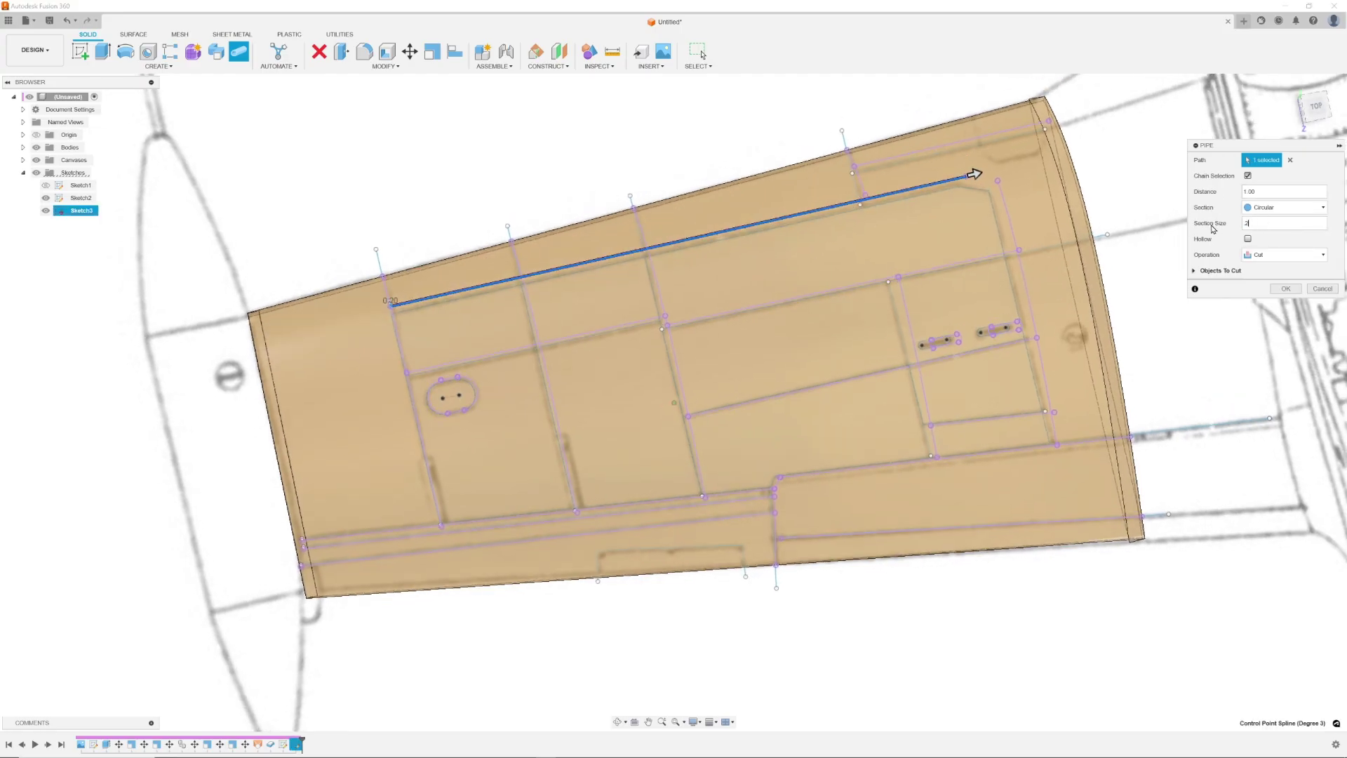
click(1286, 289)
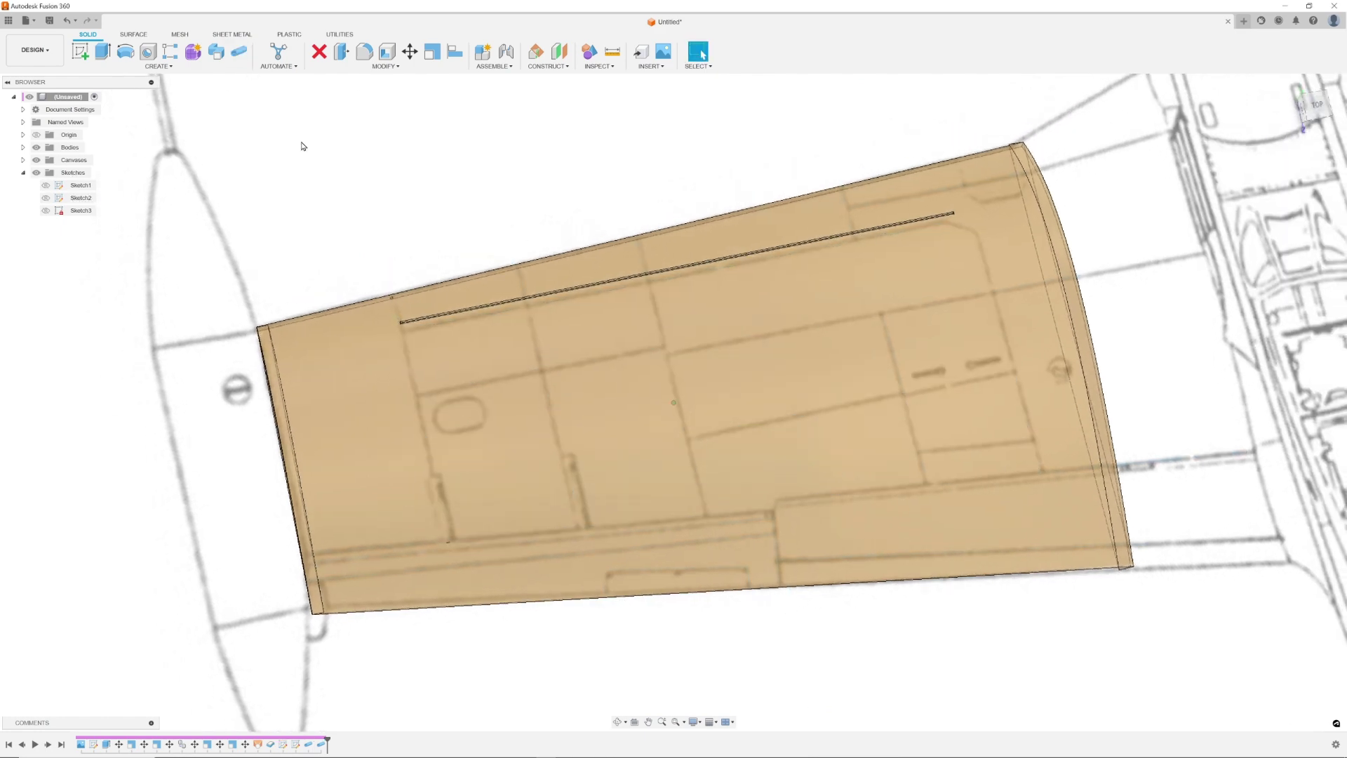
Show Sketch3 again and cut a 0.2 mm pipe groove along the outermost projected chordwise panel line
click(239, 52)
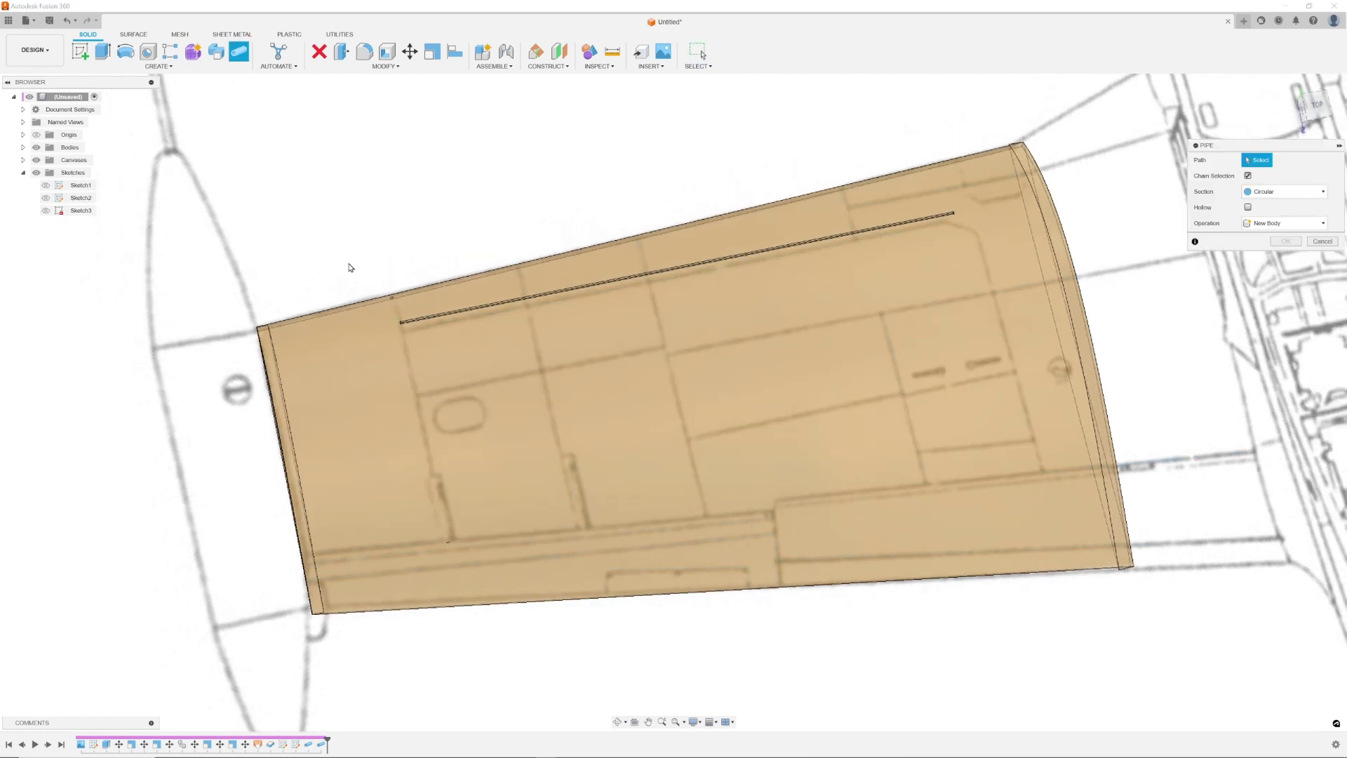
shift+middle_drag(348, 264, 364, 278)
click(47, 211)
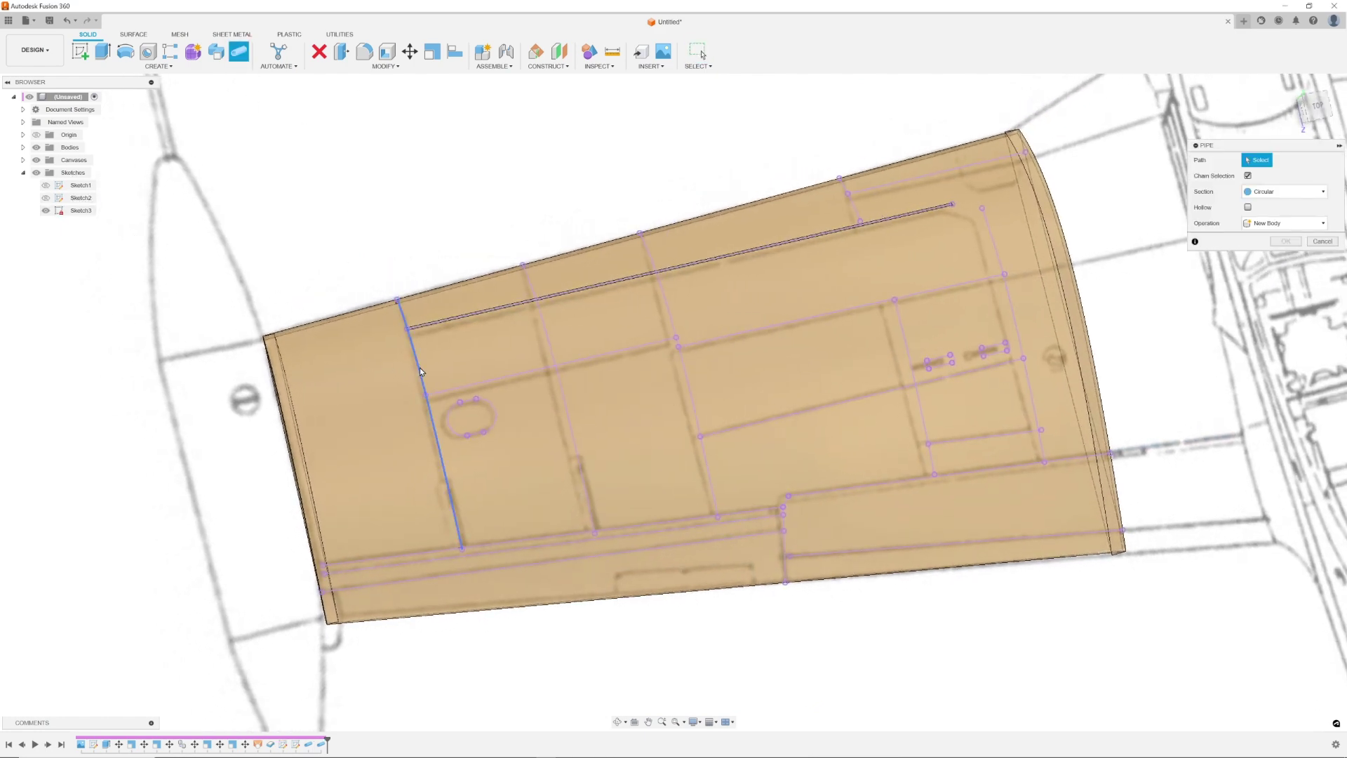
click(420, 368)
click(1288, 292)
Cut a 0.2 mm pipe groove along the outer spanwise panel line just forward of the rounded access panel
click(238, 52)
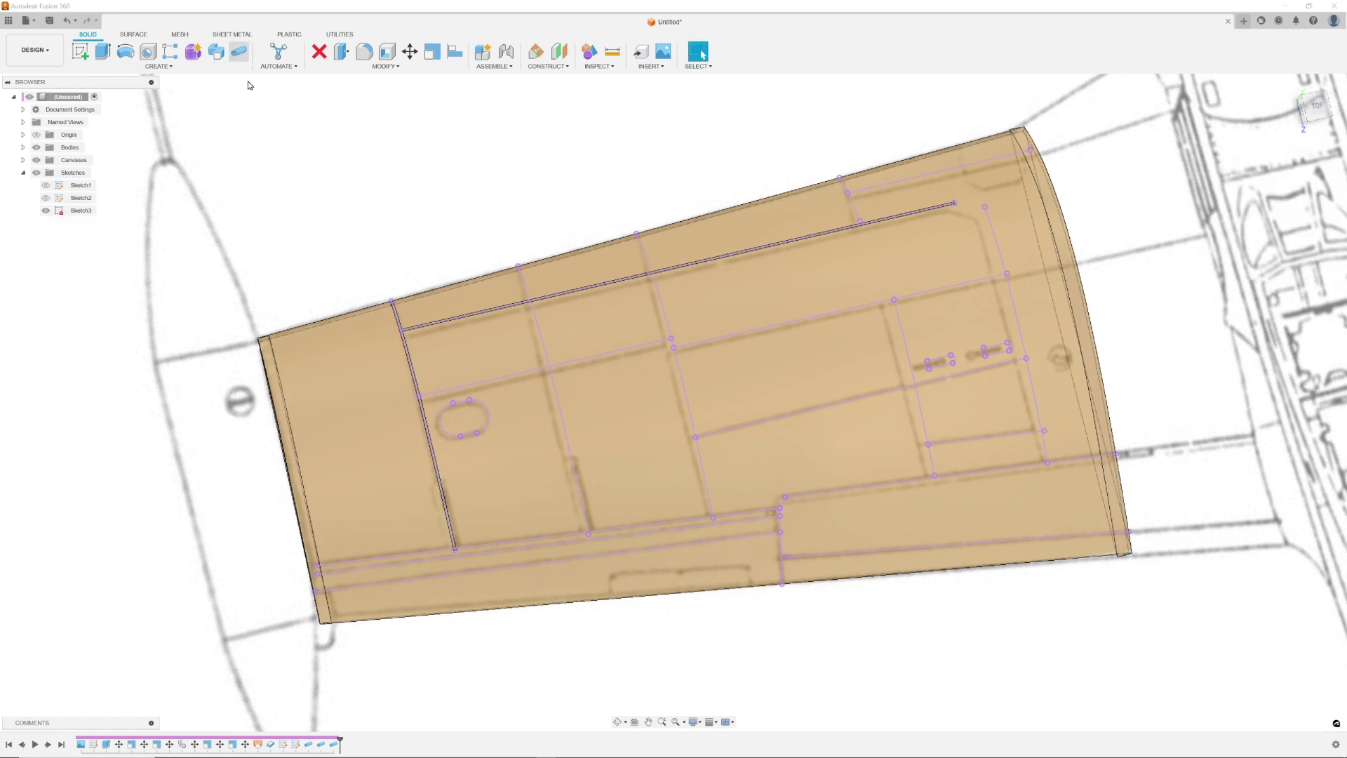
click(474, 383)
click(1285, 288)
Cut a 0.2 mm circular pipe groove along the projected chordwise panel line just inboard of the rounded access panel
click(555, 400)
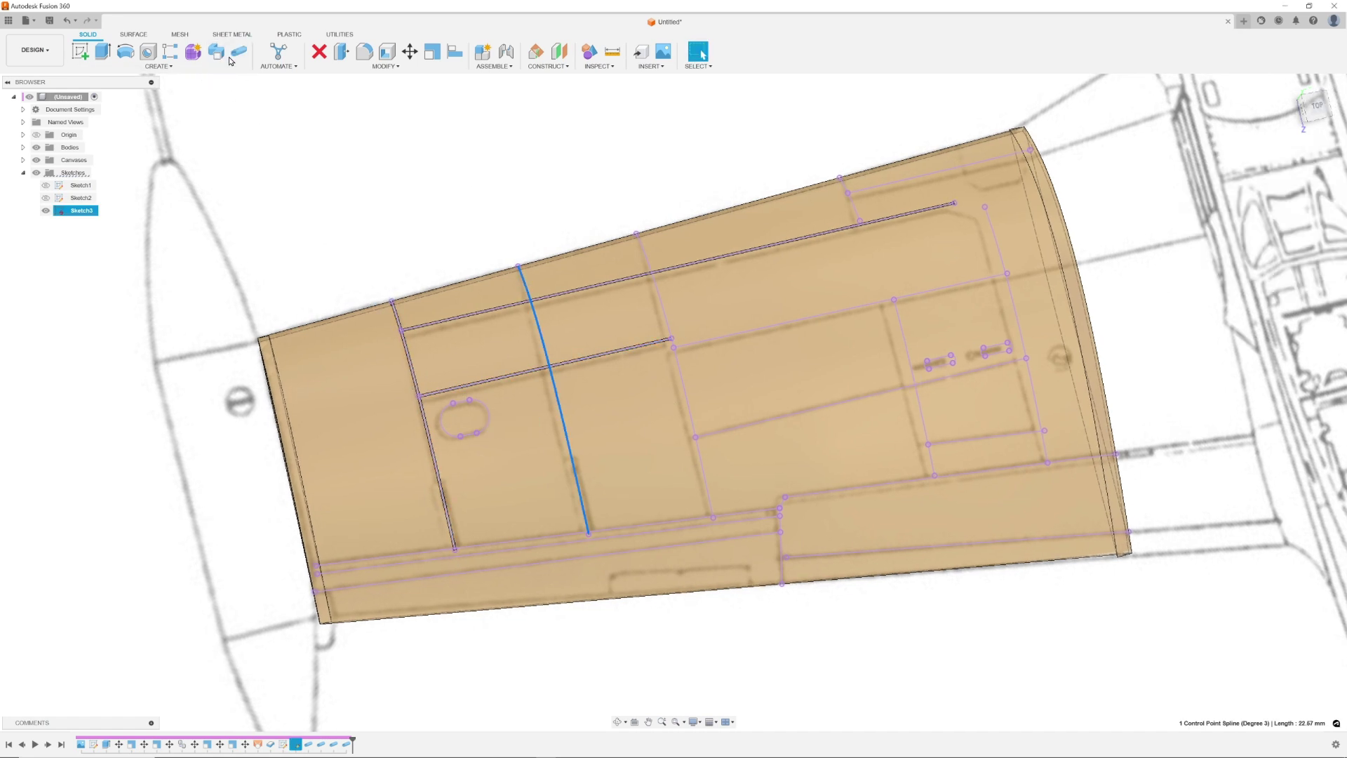
key(Return)
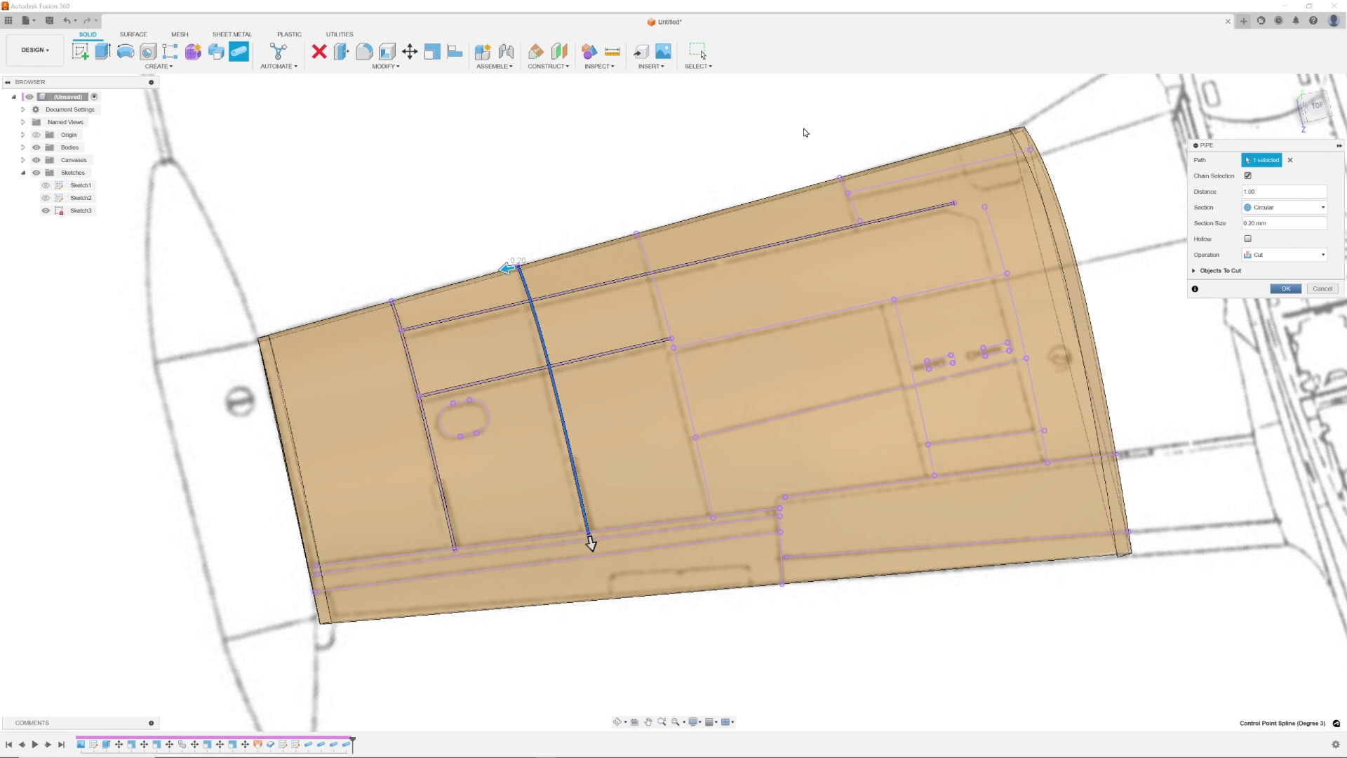
shift+middle_drag(806, 133, 537, 188)
Cut a 0.2 mm pipe groove around the whole outline of the rounded access panel
click(237, 52)
click(436, 395)
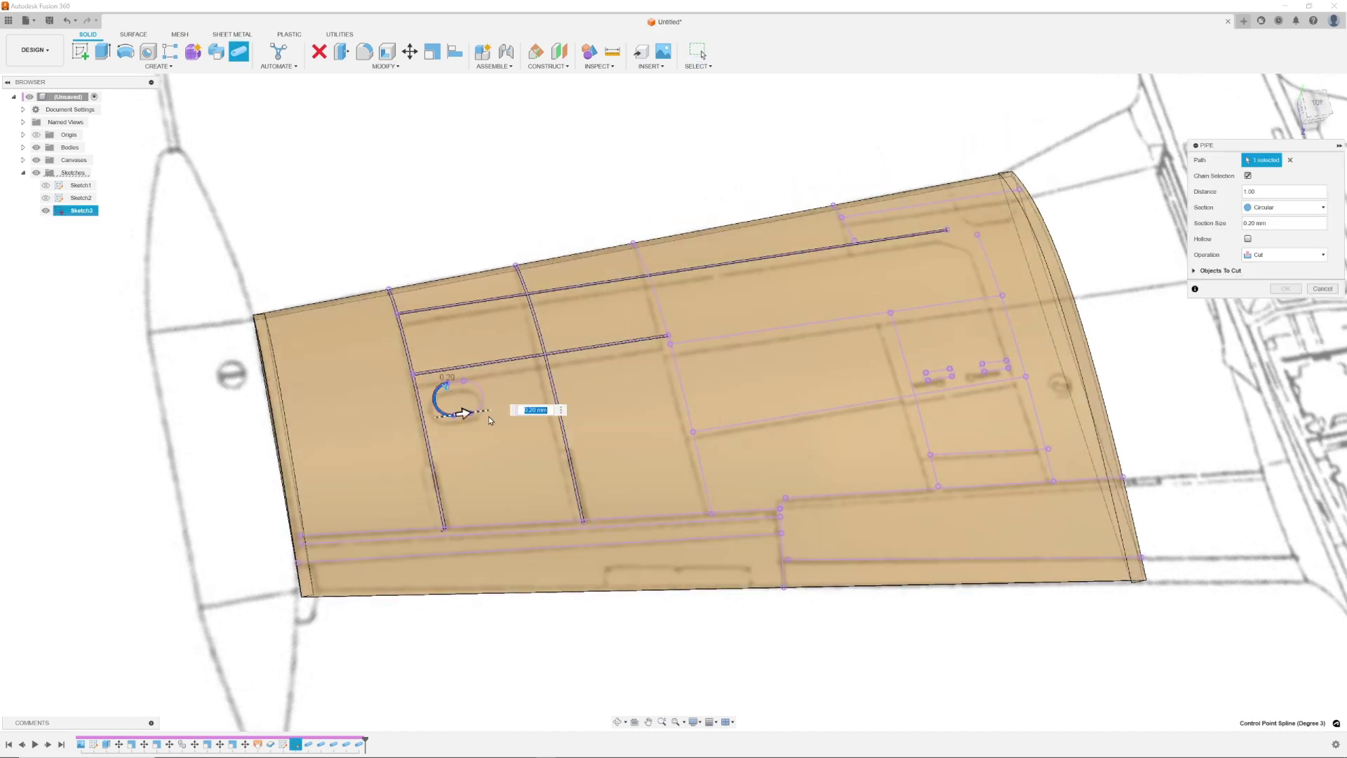
scroll(488, 419, up, 3)
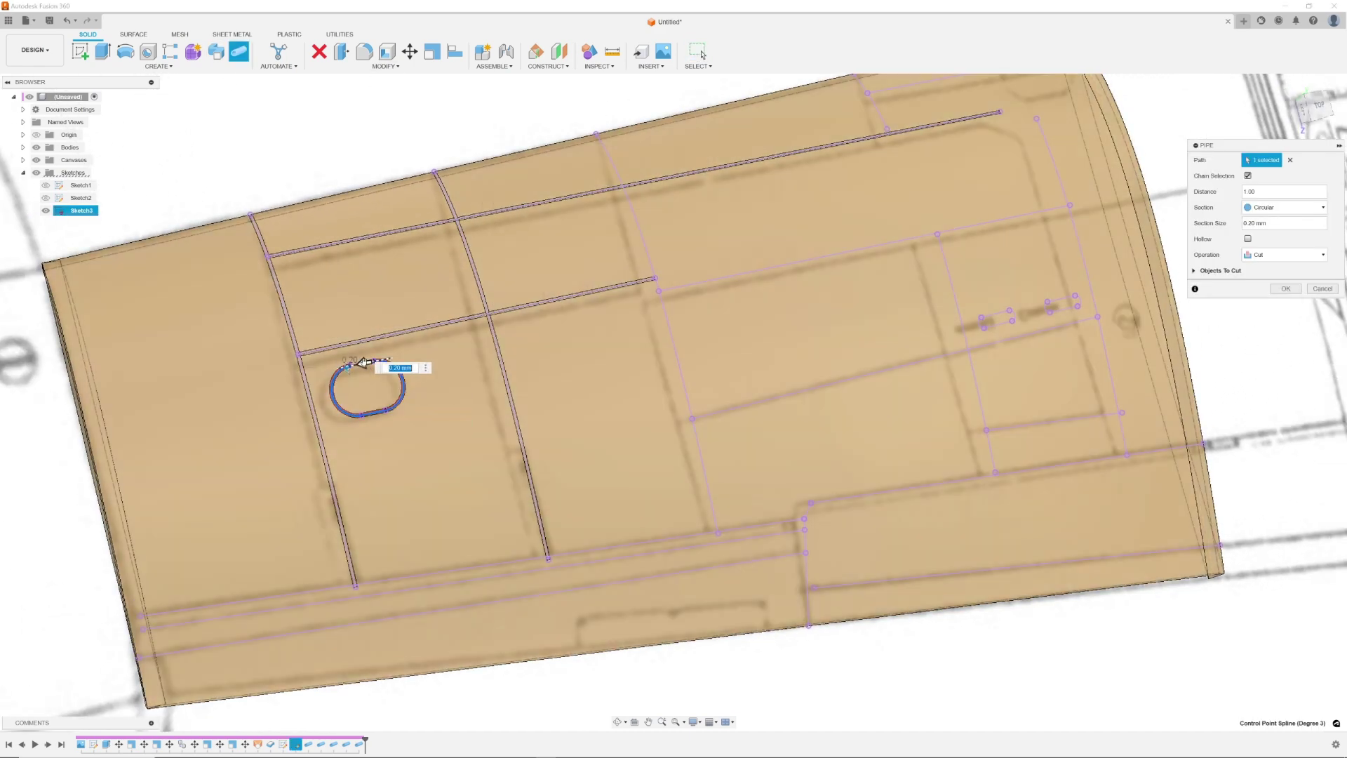
shift+middle_drag(363, 364, 355, 364)
ctrl+click(355, 363)
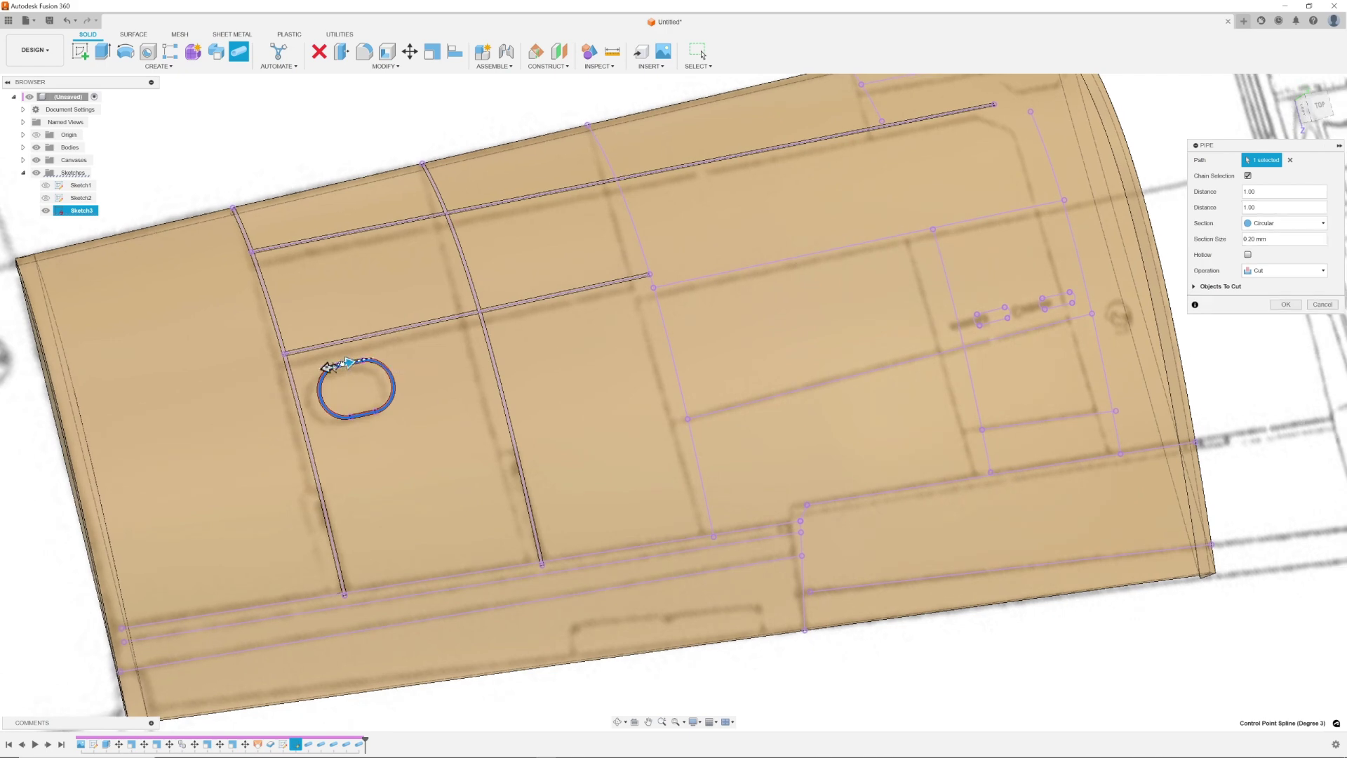
click(1283, 304)
Cut 0.2 mm pipe grooves along the three projected spanwise aileron lines near the outboard trailing edge
scroll(983, 494, down, 2)
click(239, 52)
click(484, 557)
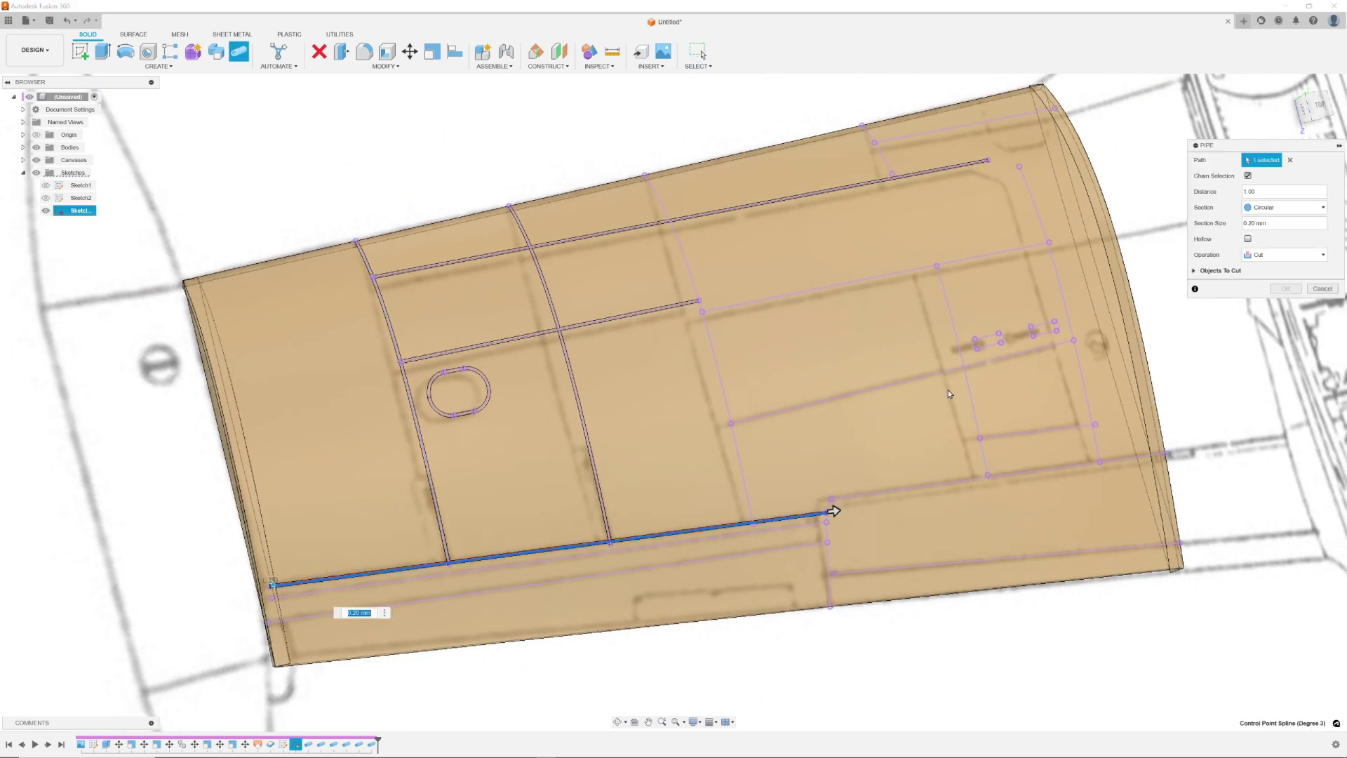
click(1285, 289)
click(239, 52)
click(489, 568)
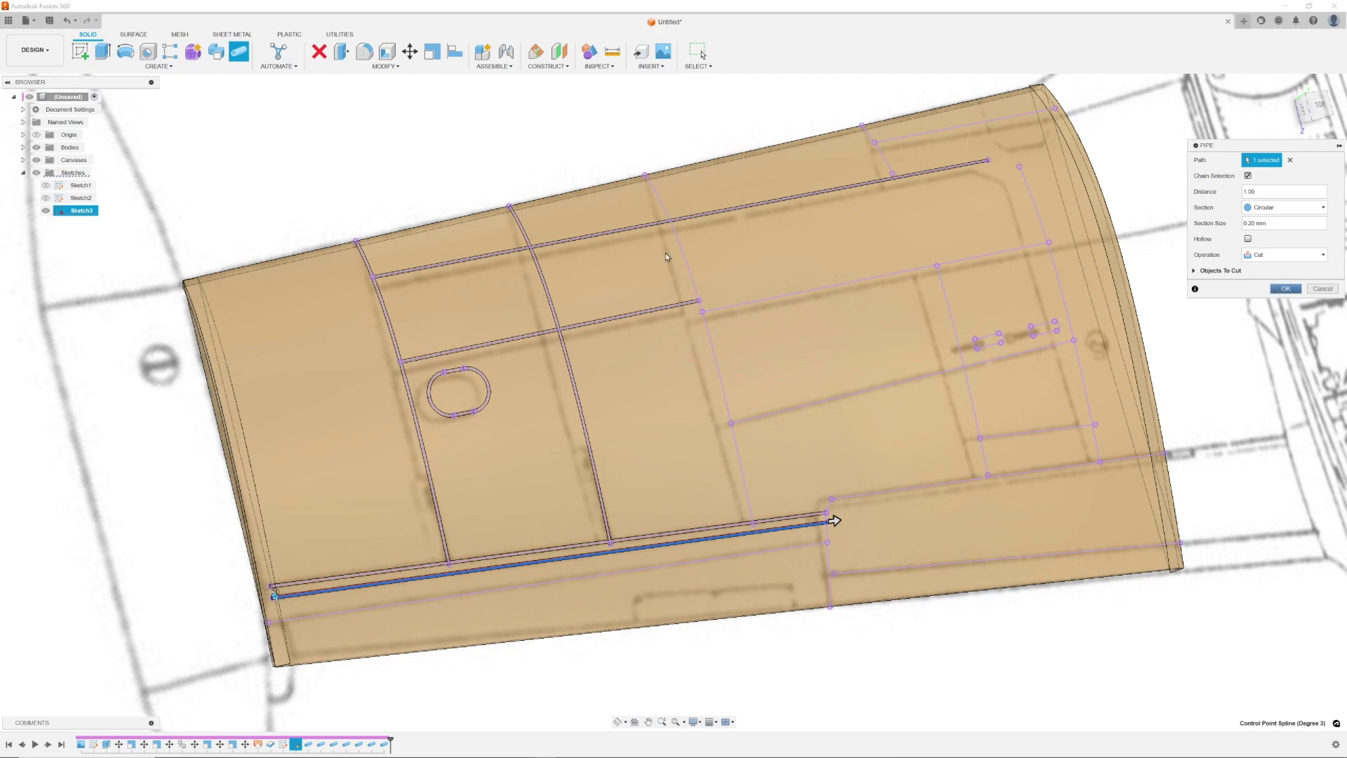
click(1286, 289)
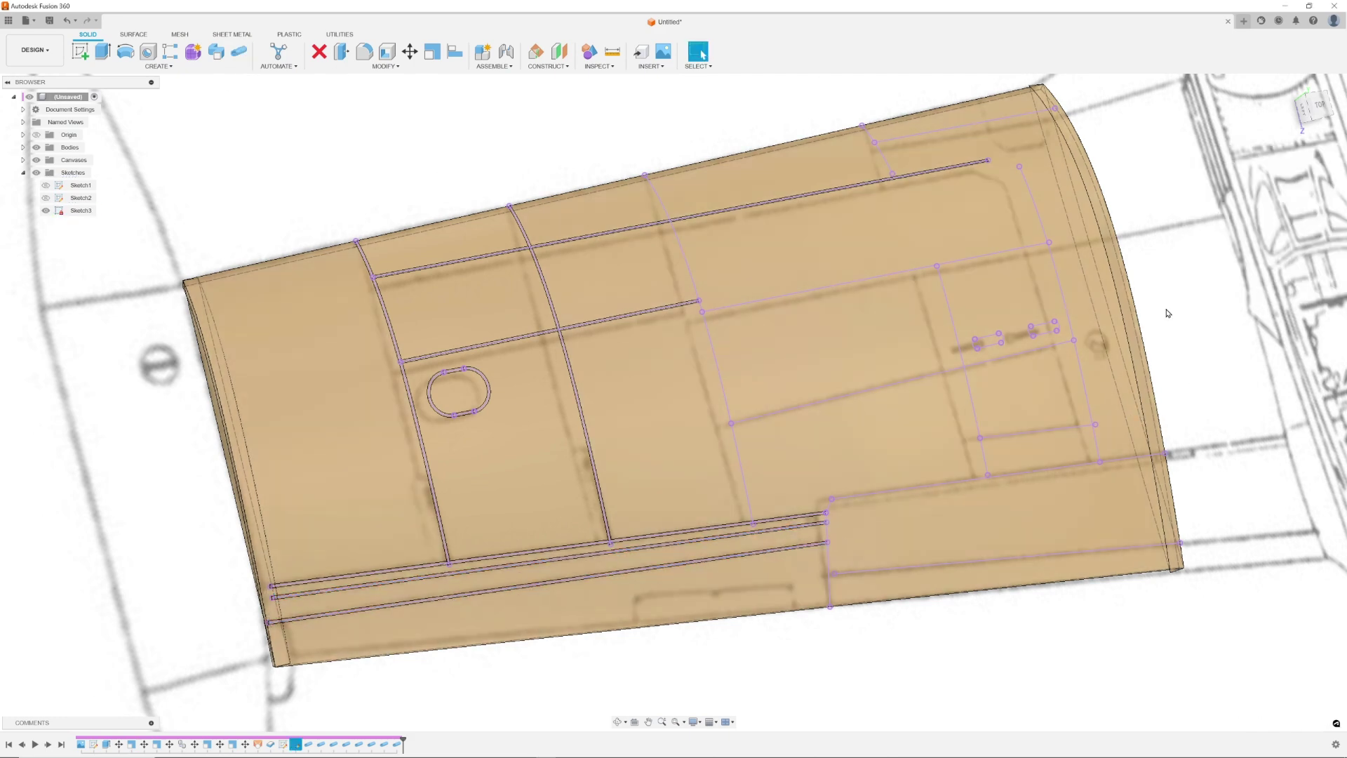
Cut 0.2 mm pipe grooves along the third chordwise line from the tip and the spanwise line running inboard from its middle
shift+middle_drag(1158, 315, 975, 319)
click(239, 52)
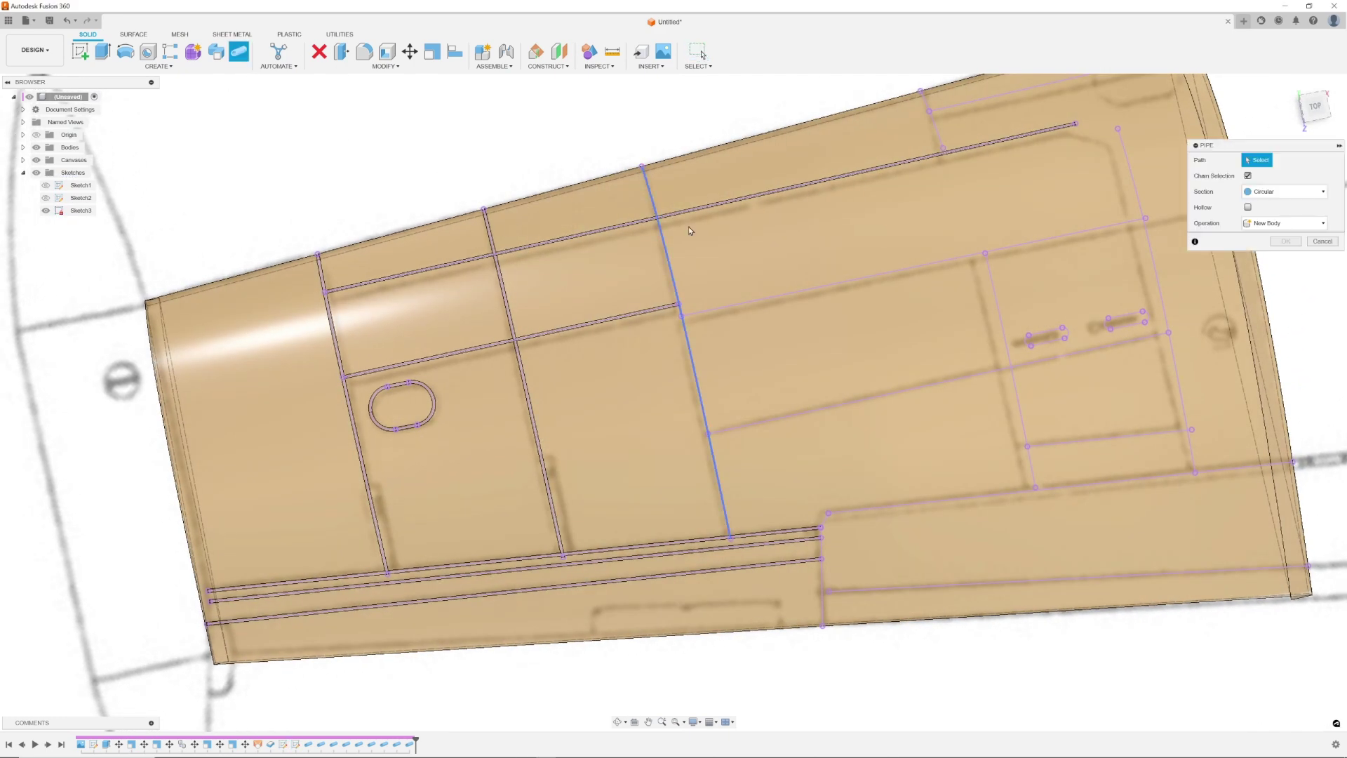
click(660, 229)
click(1285, 288)
click(239, 52)
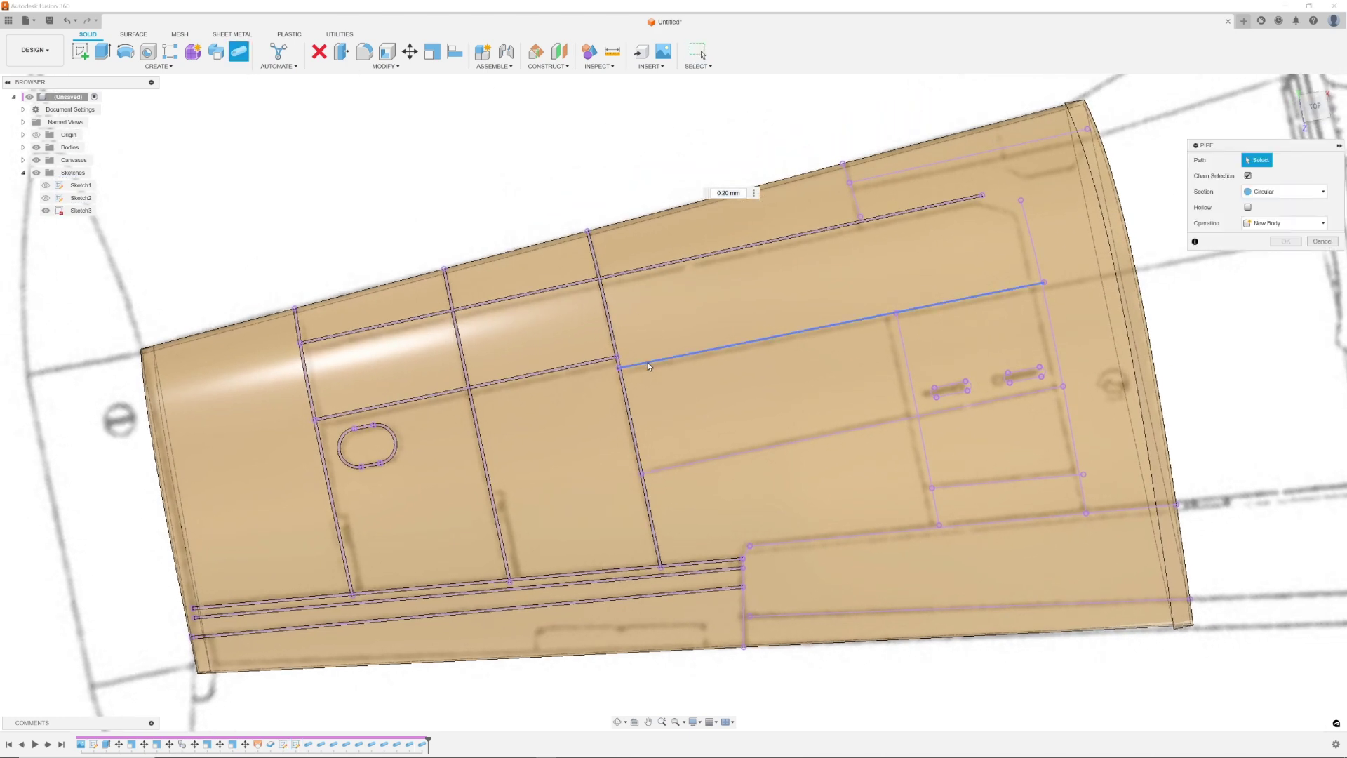
click(648, 366)
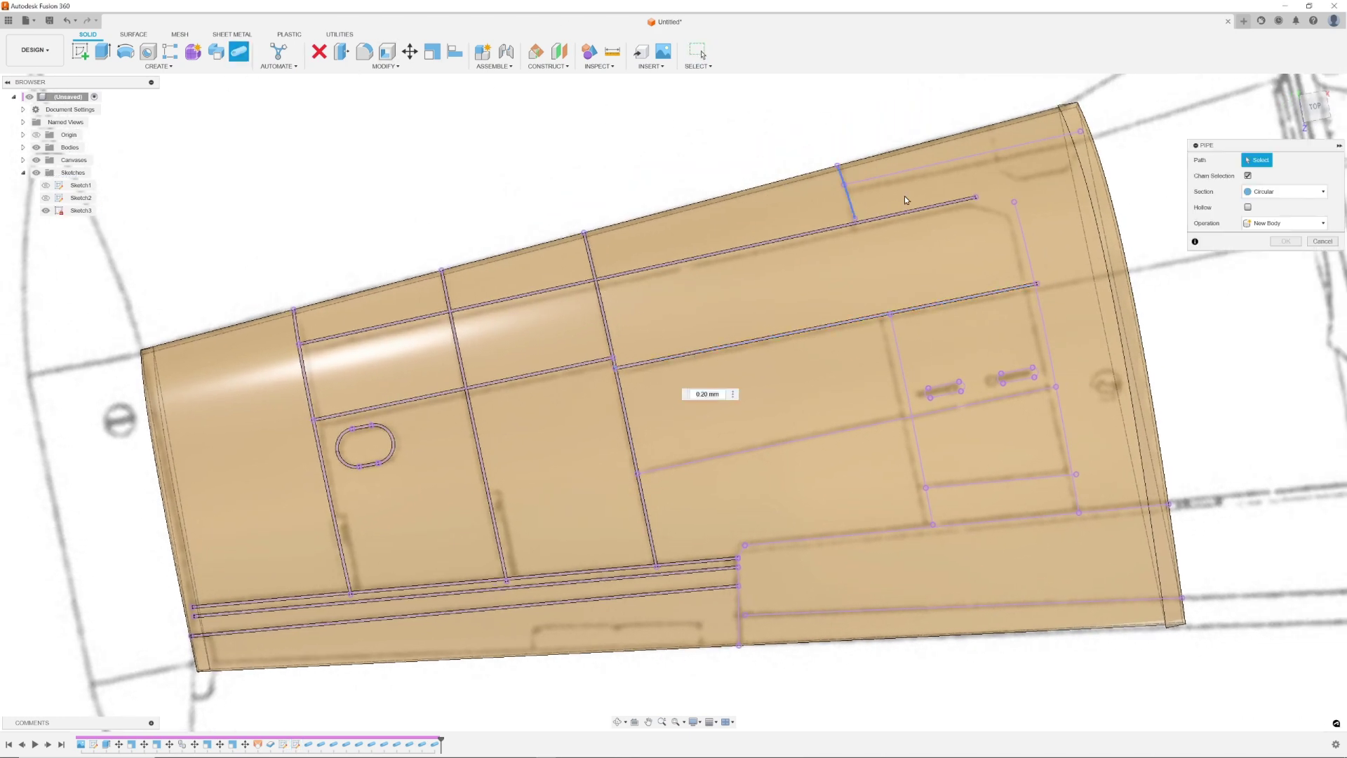
key(Return)
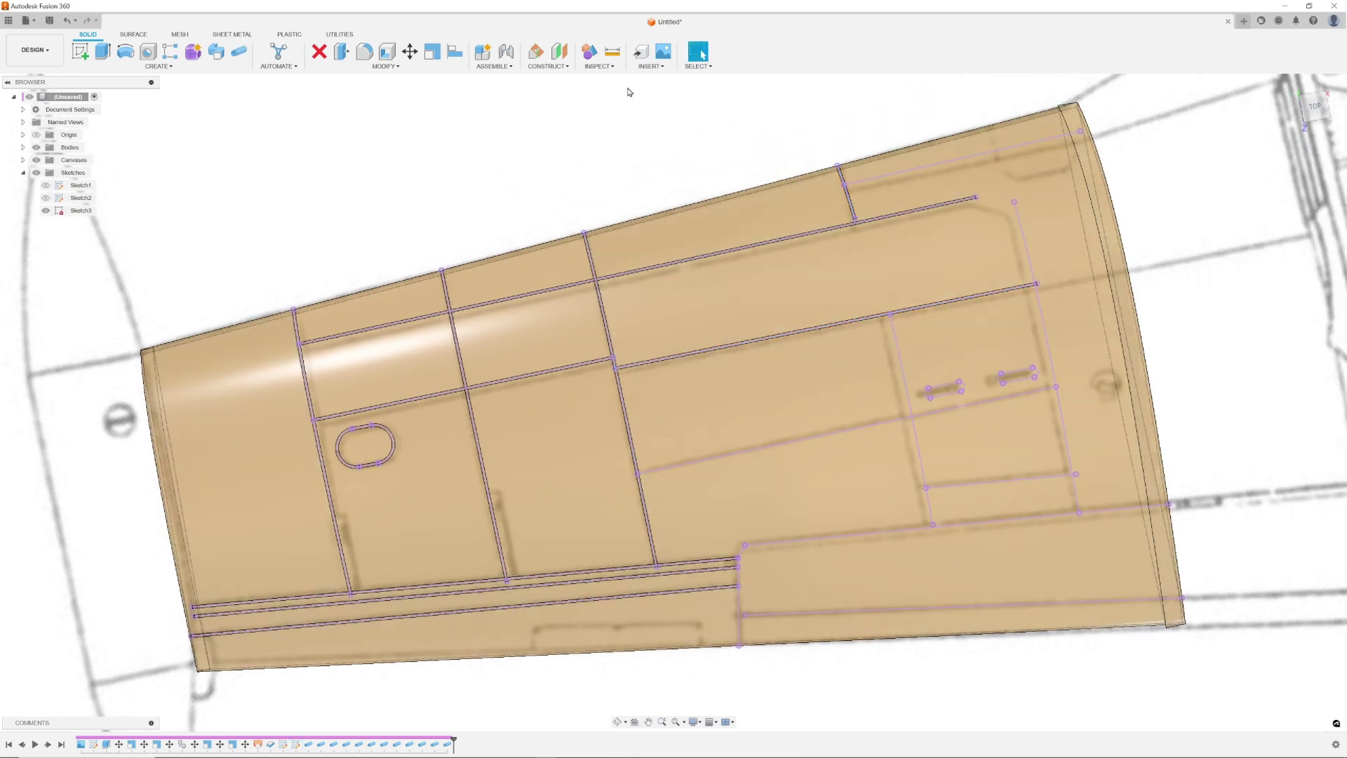
Cut 0.2 mm pipe grooves along the spanwise and short chordwise lines of the inboard leading-edge panel
click(240, 53)
click(878, 182)
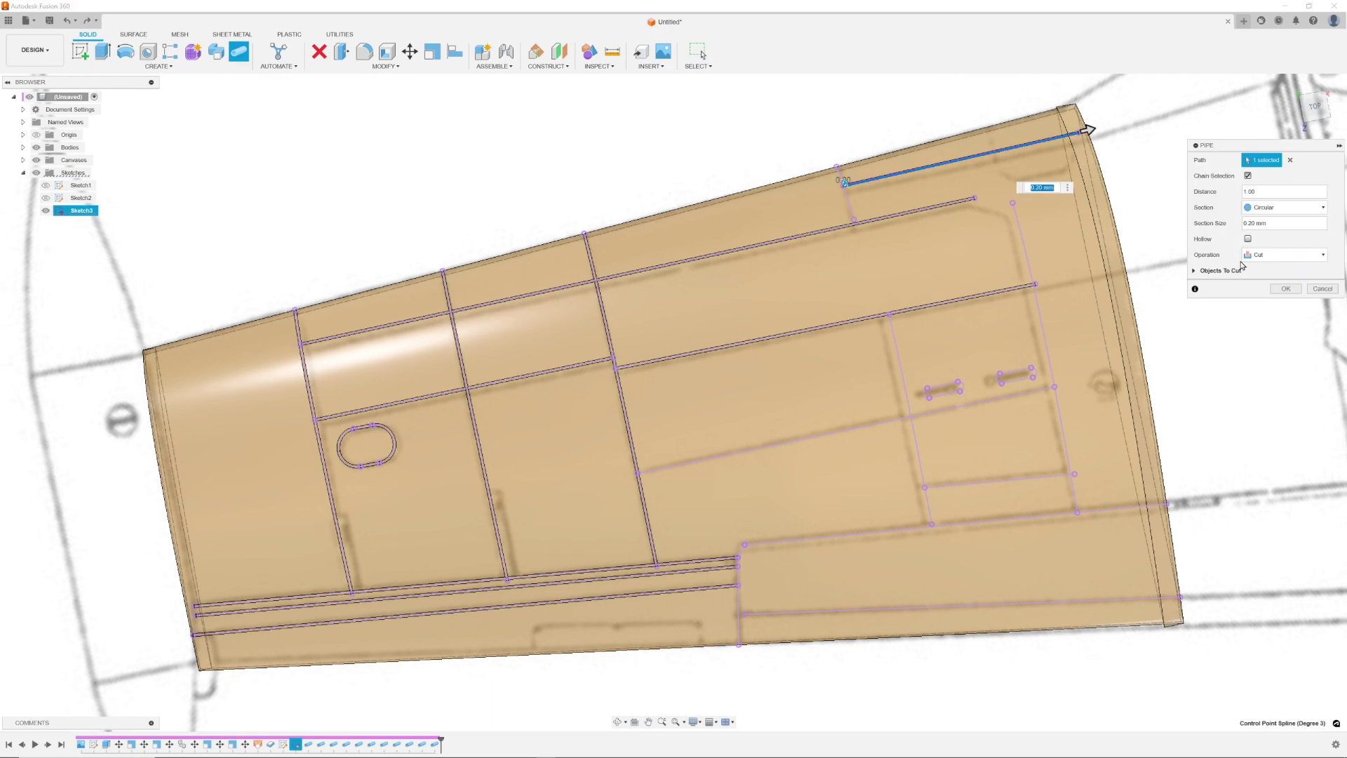
click(1285, 289)
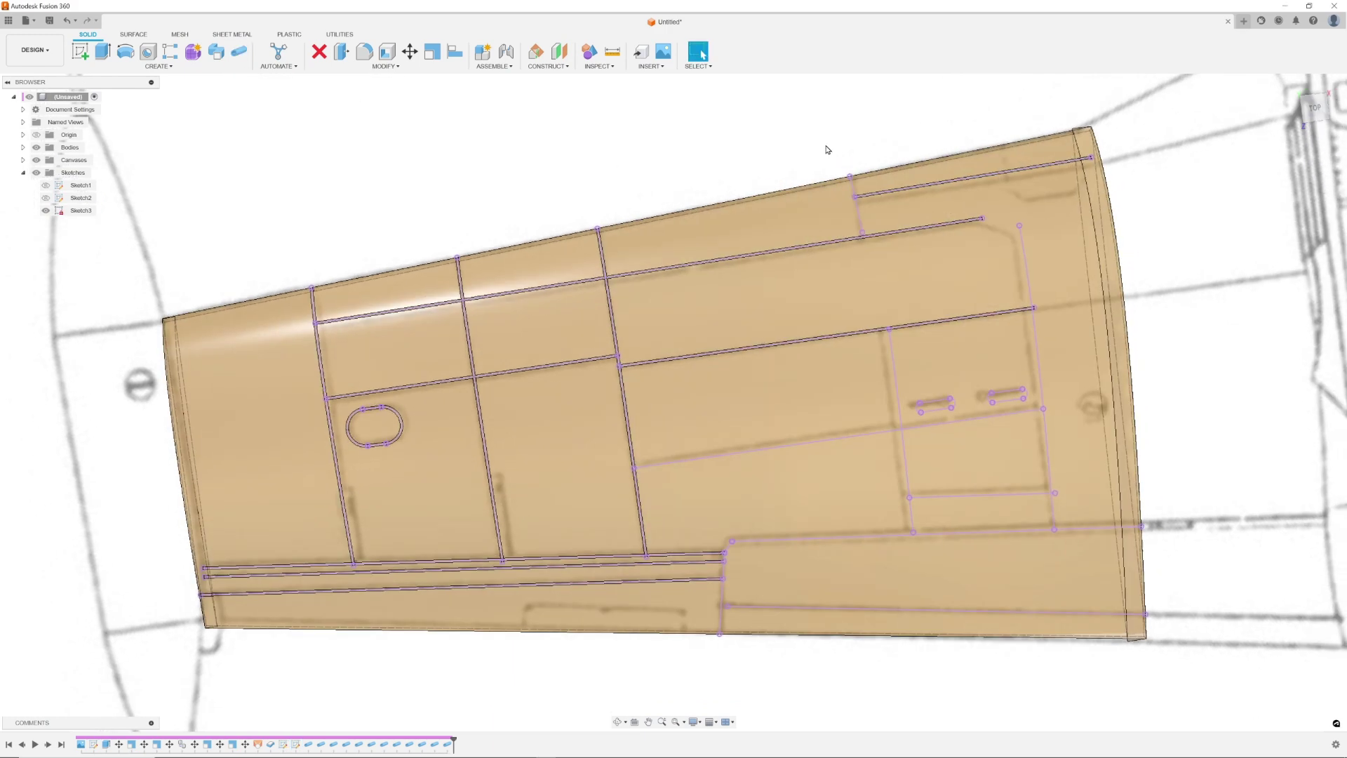
click(240, 53)
click(854, 215)
click(1285, 289)
Cut 0.2 mm pipe grooves along the innermost chordwise line and the aft spanwise line that meets it
shift+middle_drag(848, 160, 793, 134)
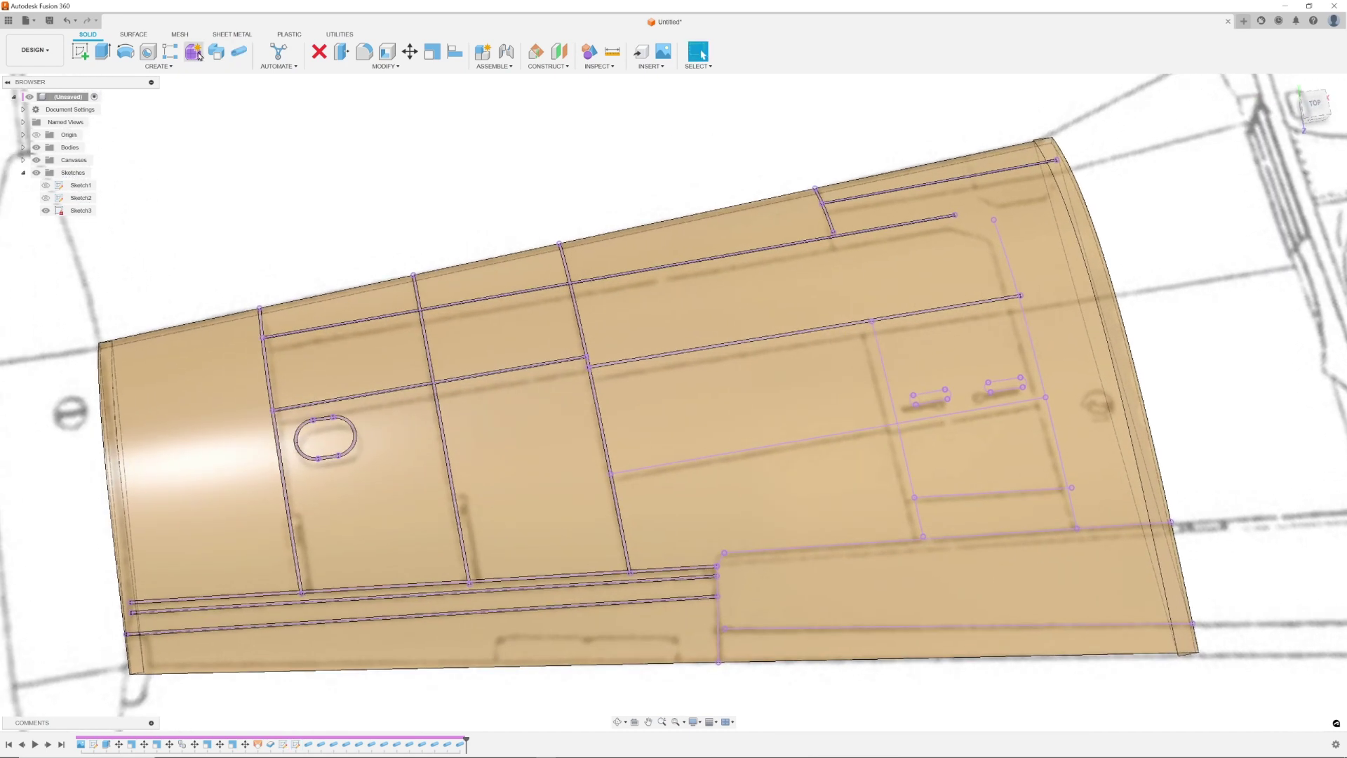
click(239, 53)
click(1012, 278)
click(1285, 289)
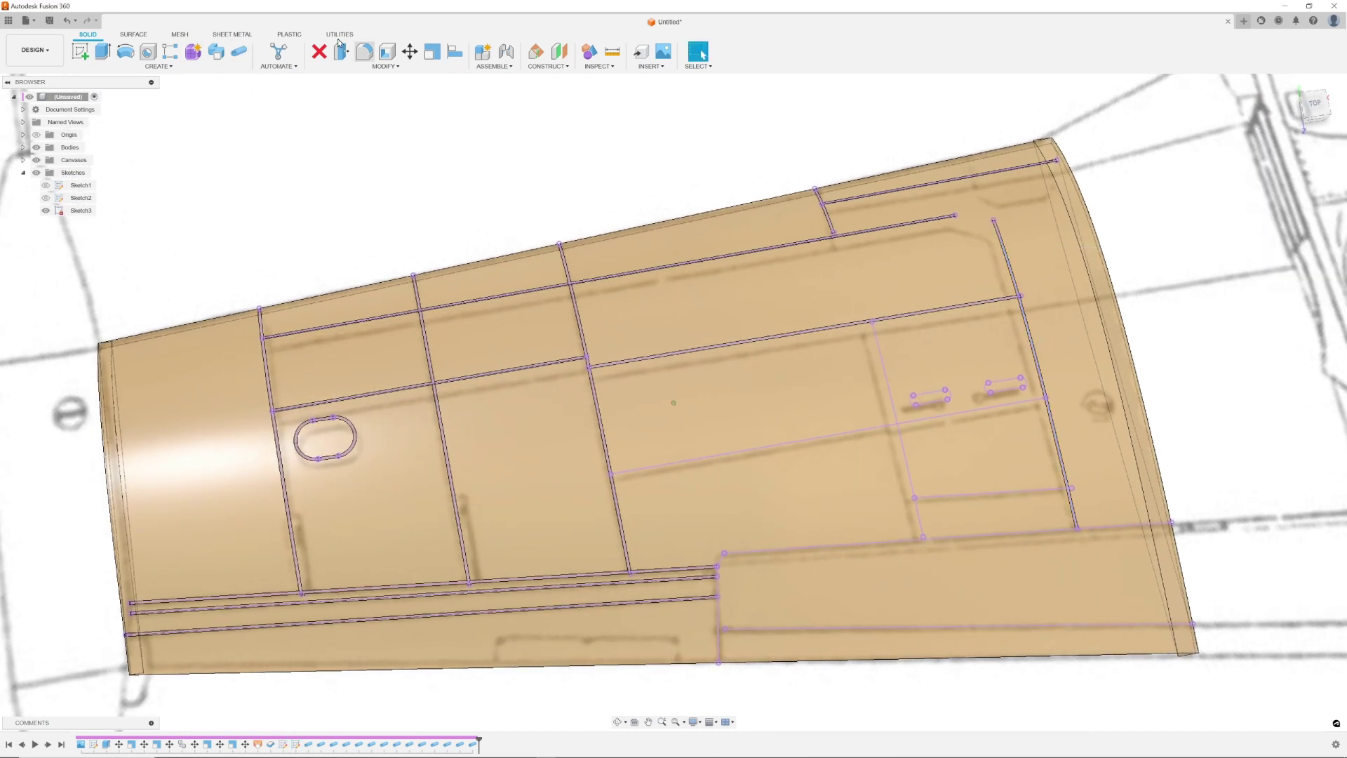
click(240, 54)
click(671, 468)
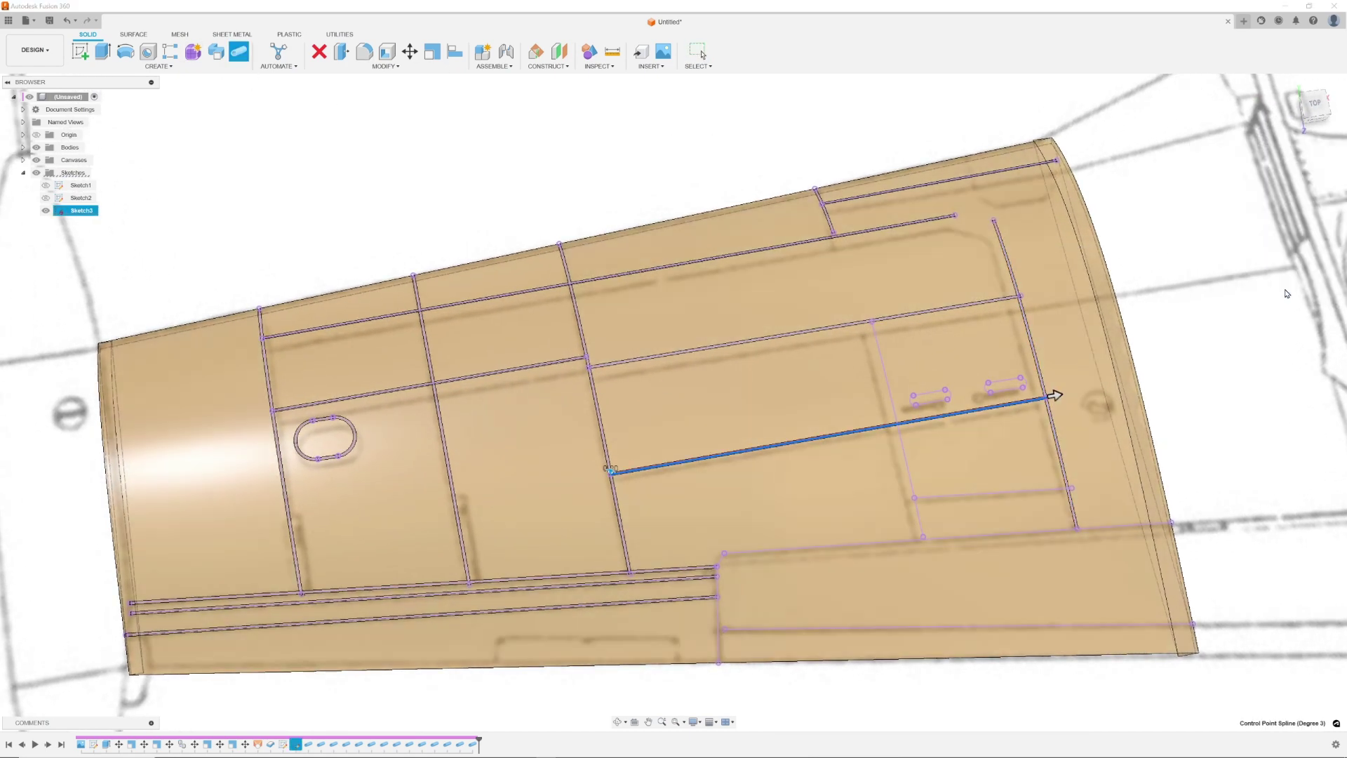
click(1285, 289)
Cut a 0.2 mm pipe groove along the chordwise line just outboard of the two small slots
click(240, 53)
click(889, 394)
click(1285, 289)
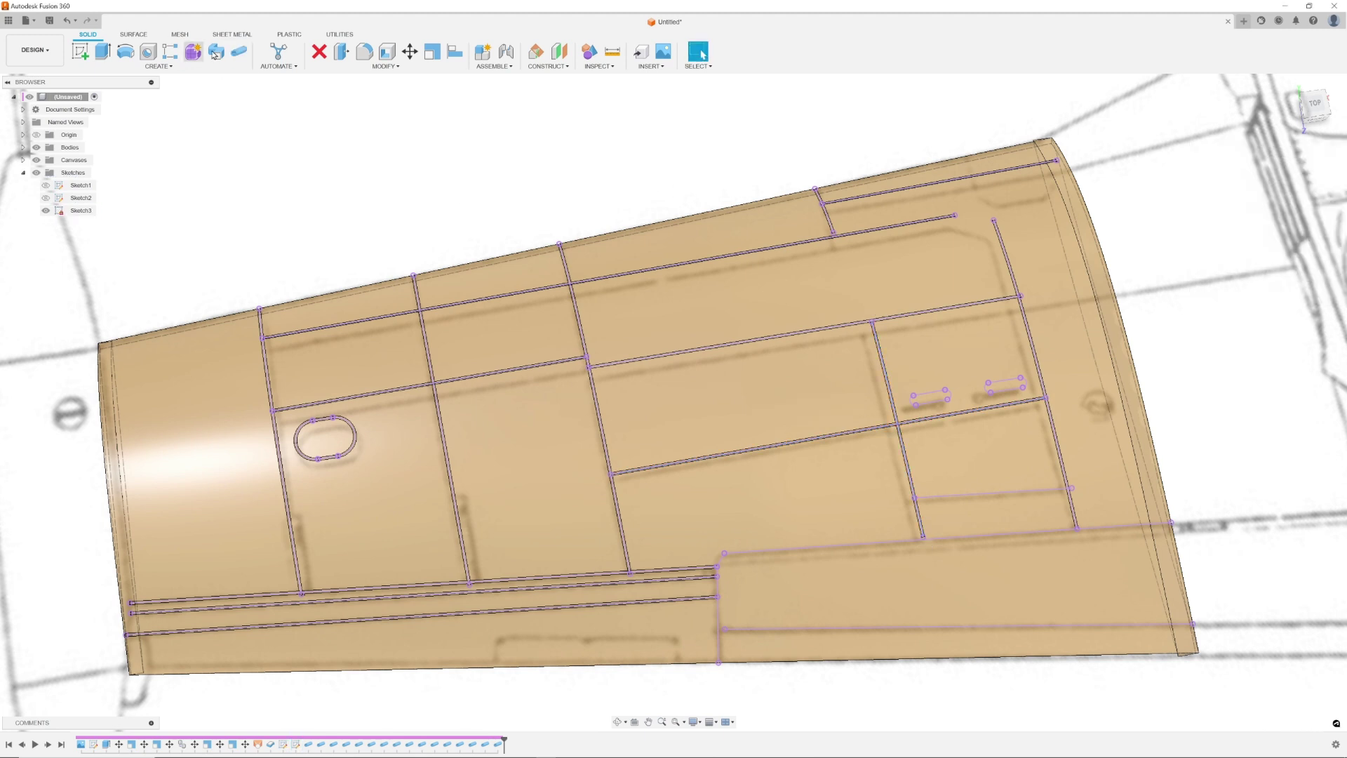
Cut 0.2 mm pipe grooves along the flap's front edge and aileron-flap split, and along the spanwise line near the flap's trailing edge
click(240, 53)
click(784, 557)
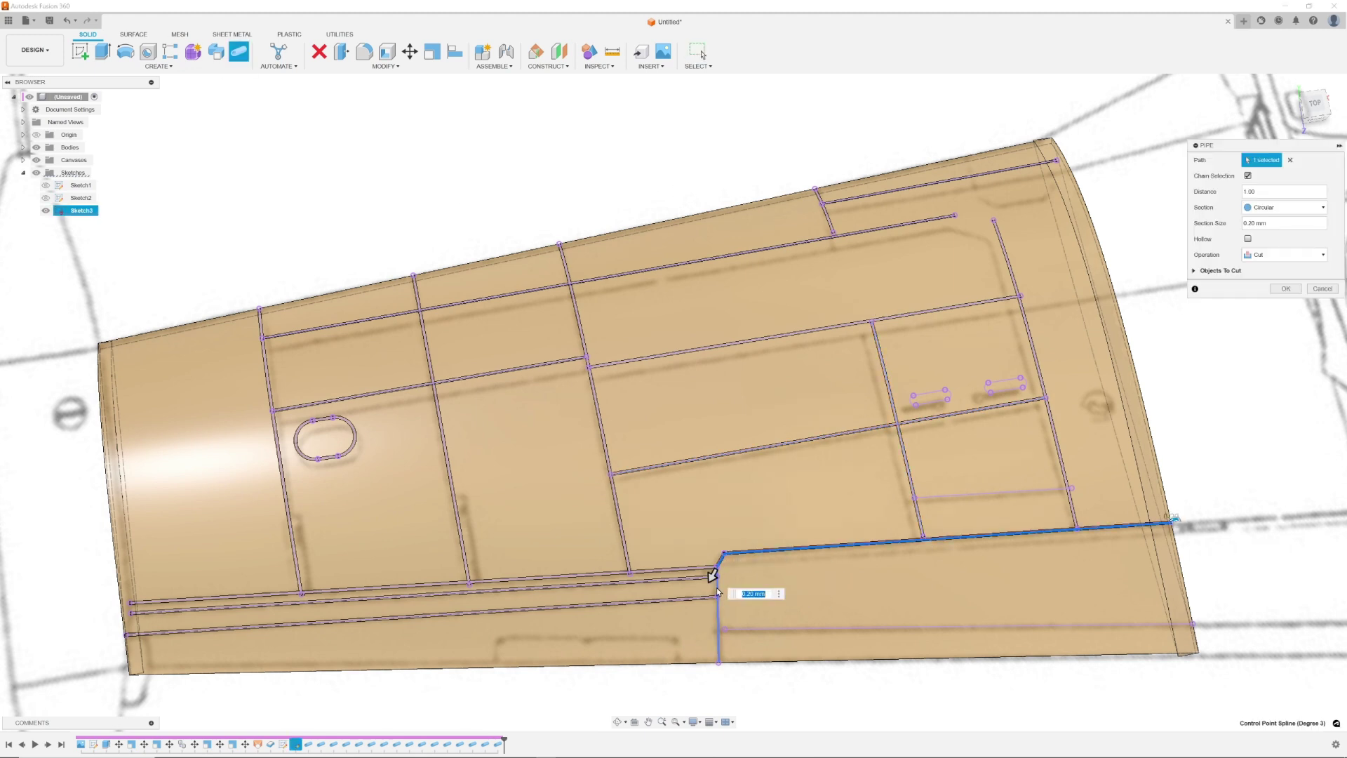
click(1277, 290)
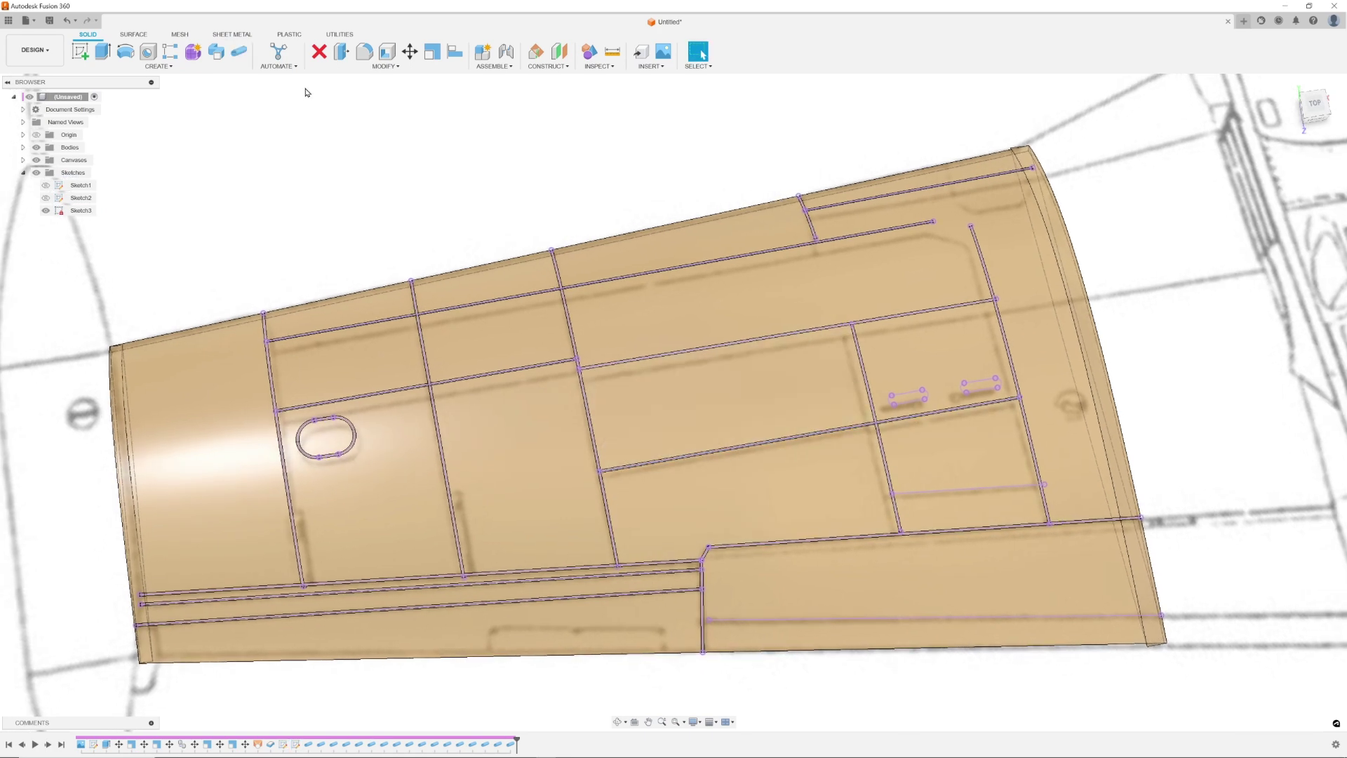
click(240, 54)
click(822, 618)
click(1283, 289)
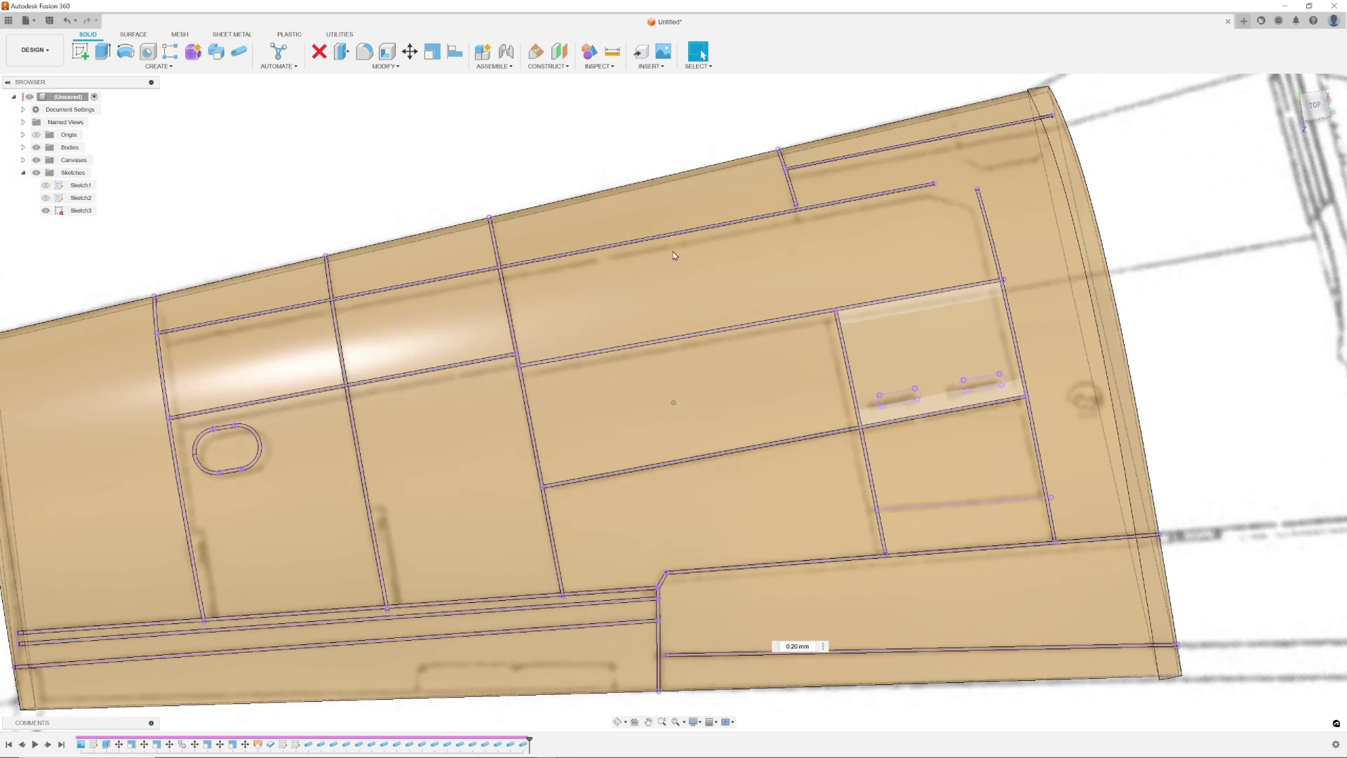
Cut a 0.2 mm pipe groove along the outline of the outboard small slot in the inboard panel
click(240, 53)
click(852, 424)
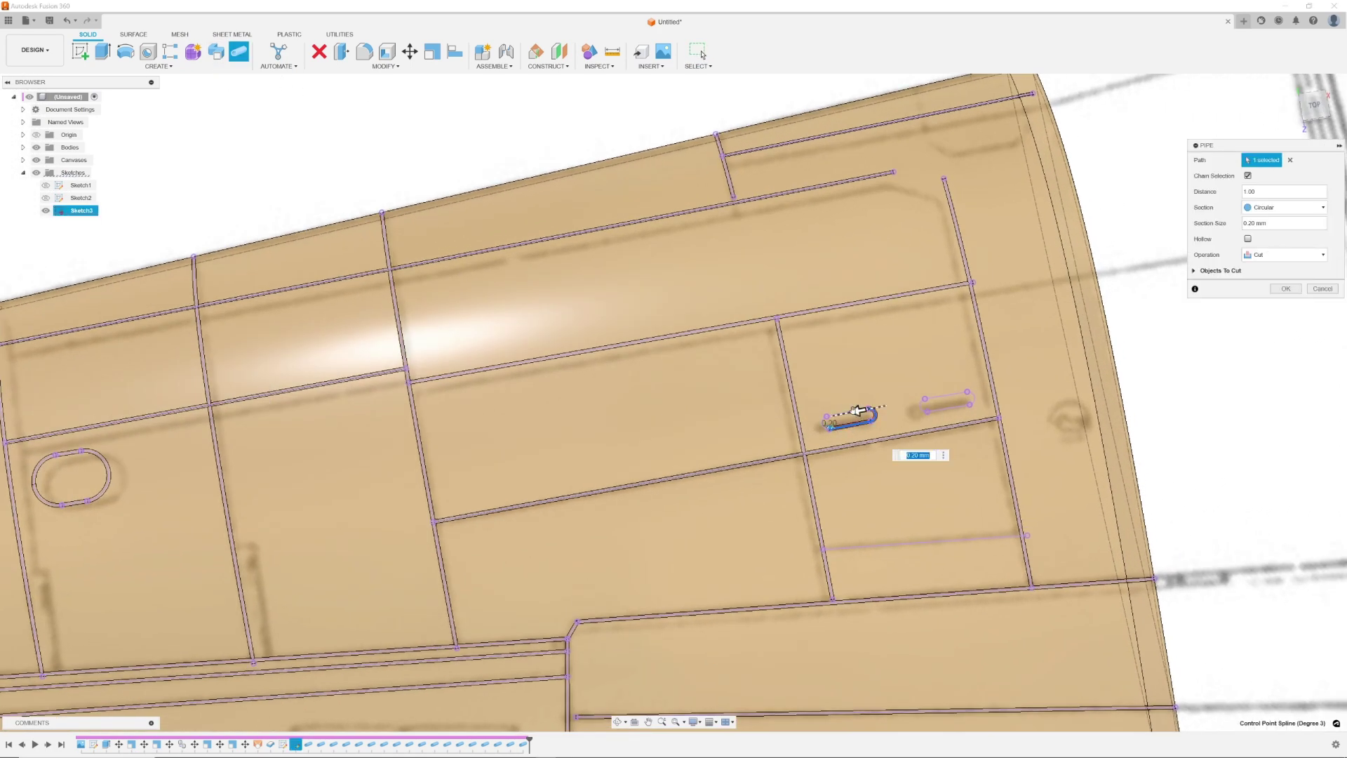
scroll(839, 420, up, 3)
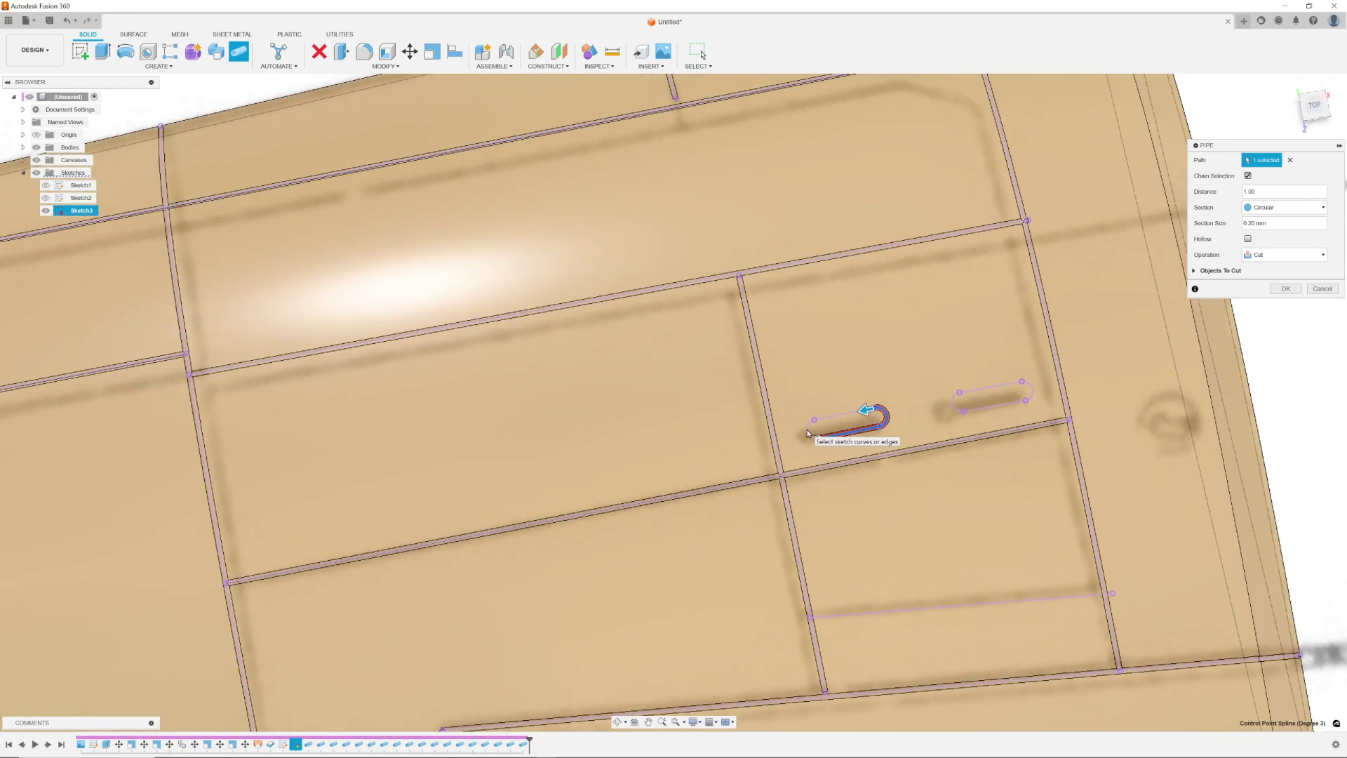
click(240, 53)
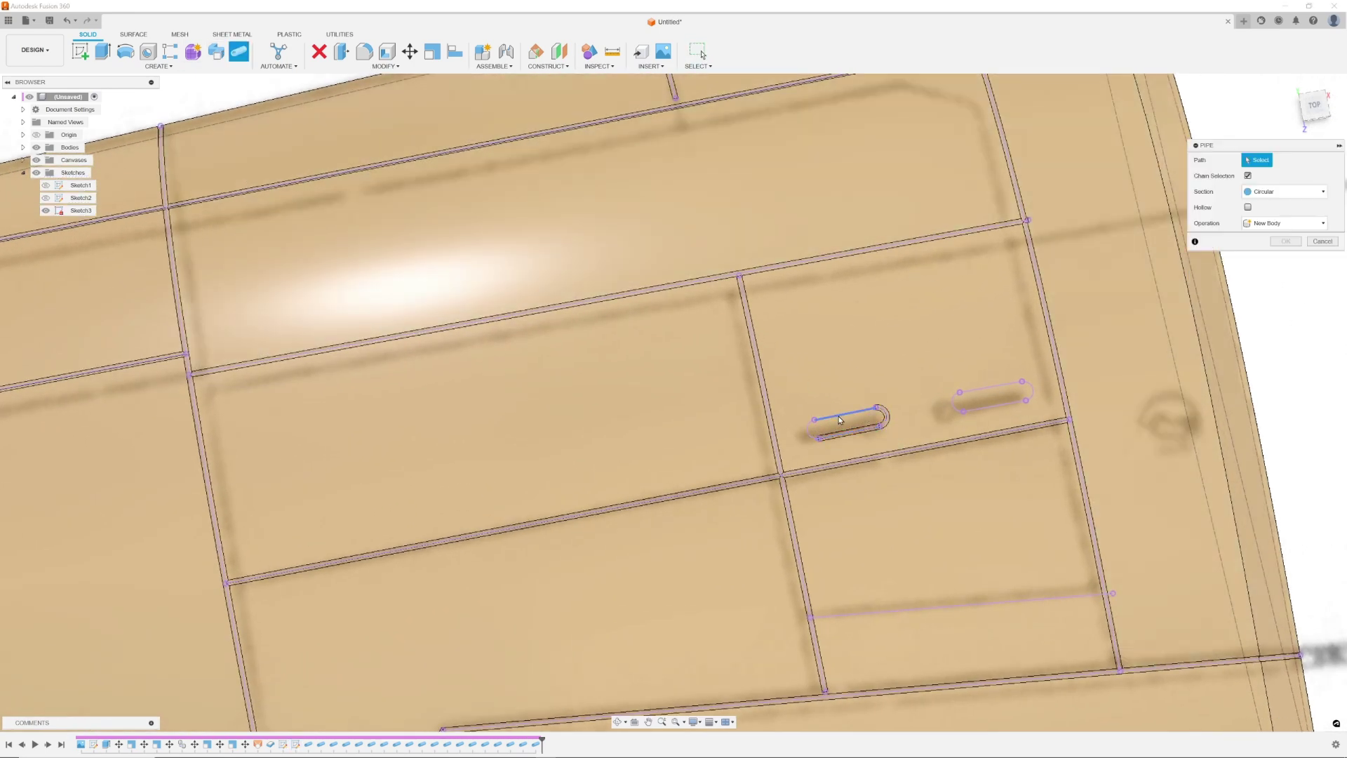